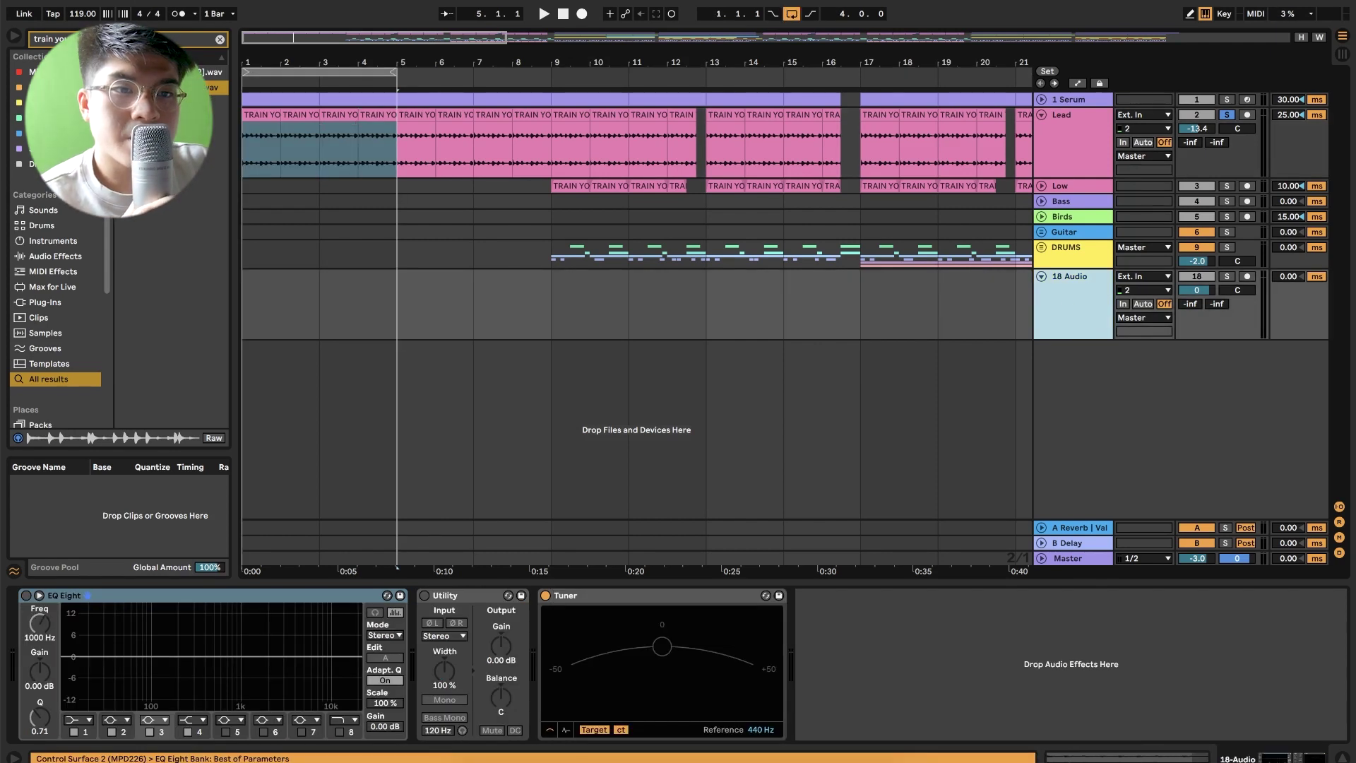
Place the TRAIN YOUR MIND break 89 bpm sample at bar 1 of track 18 and audition it soloed.
{"action": "left_click_drag", "start_coordinate": [177, 87], "coordinate": [256, 318]}
{"action": "left_click", "coordinate": [1227, 276]}
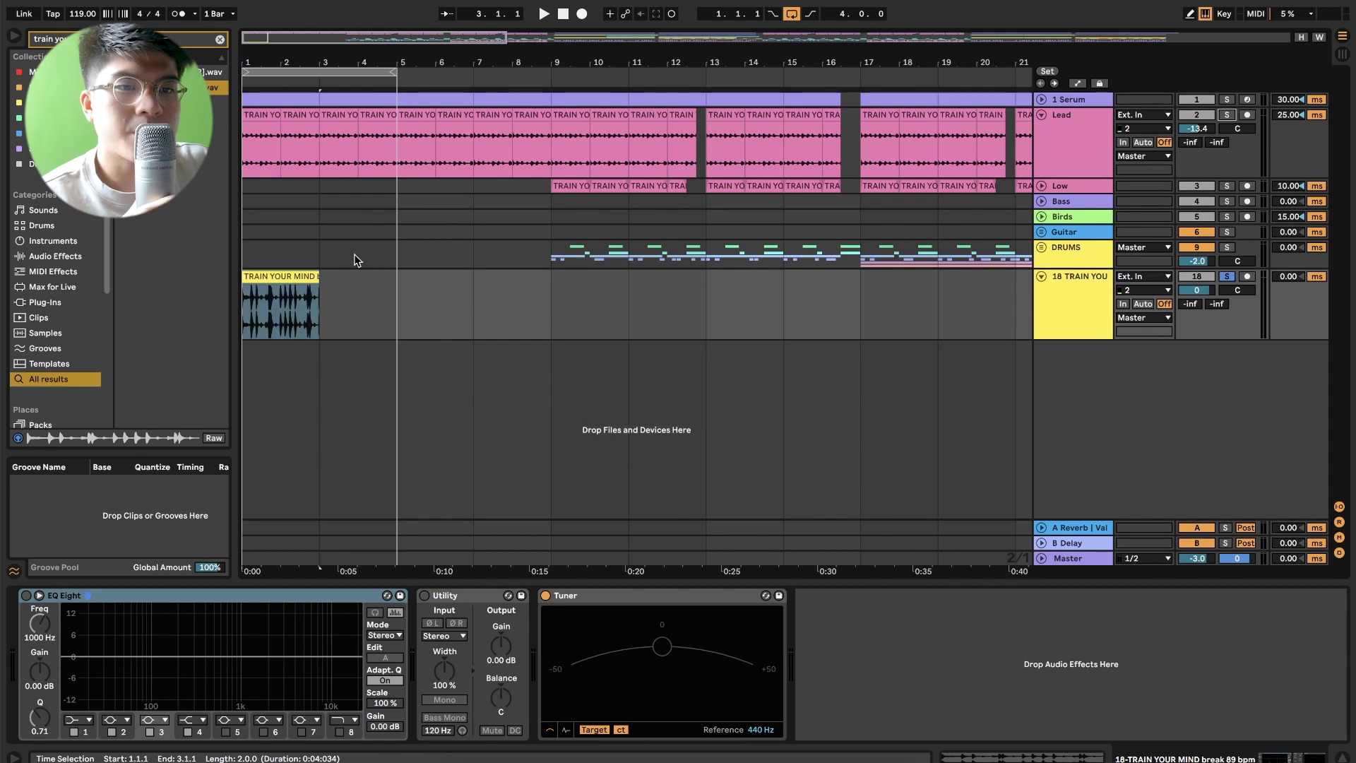
{"action": "left_click", "coordinate": [309, 276]}
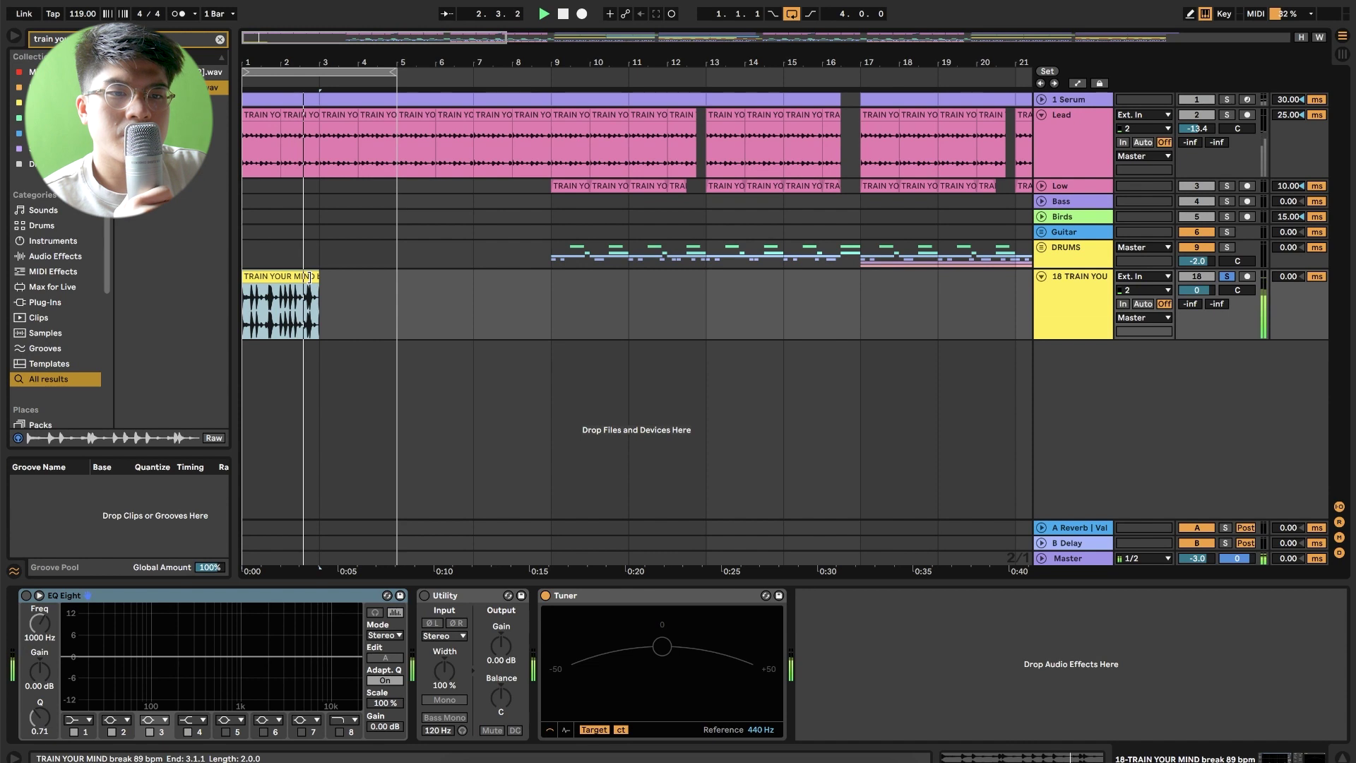
{"action": "left_click", "coordinate": [1094, 147]}
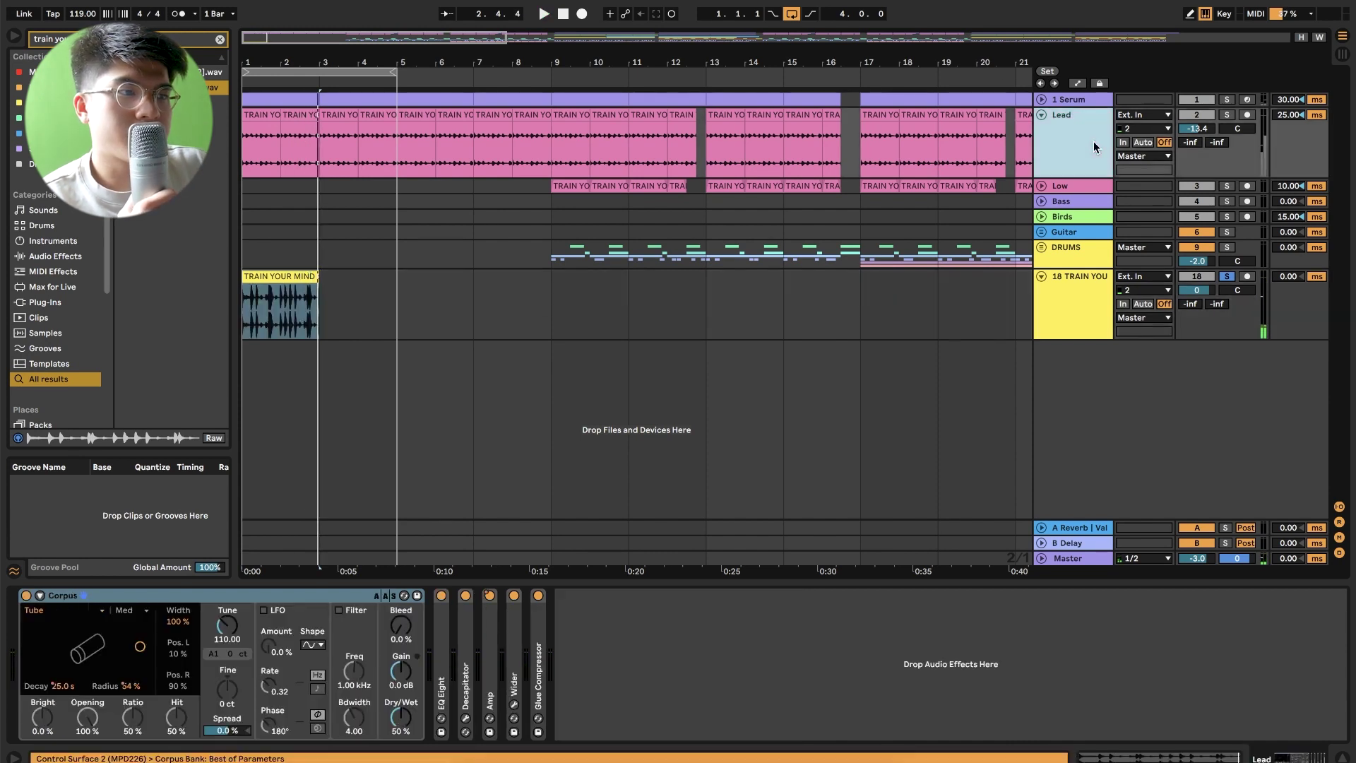
Open the break clip on track 18 and loop the arrangement over its two bars.
{"action": "mouse_move", "coordinate": [259, 36]}
{"action": "left_mouse_down"}
{"action": "mouse_move", "coordinate": [254, 120]}
{"action": "mouse_move", "coordinate": [255, 22]}
{"action": "left_mouse_up"}
{"action": "left_click", "coordinate": [1066, 308]}
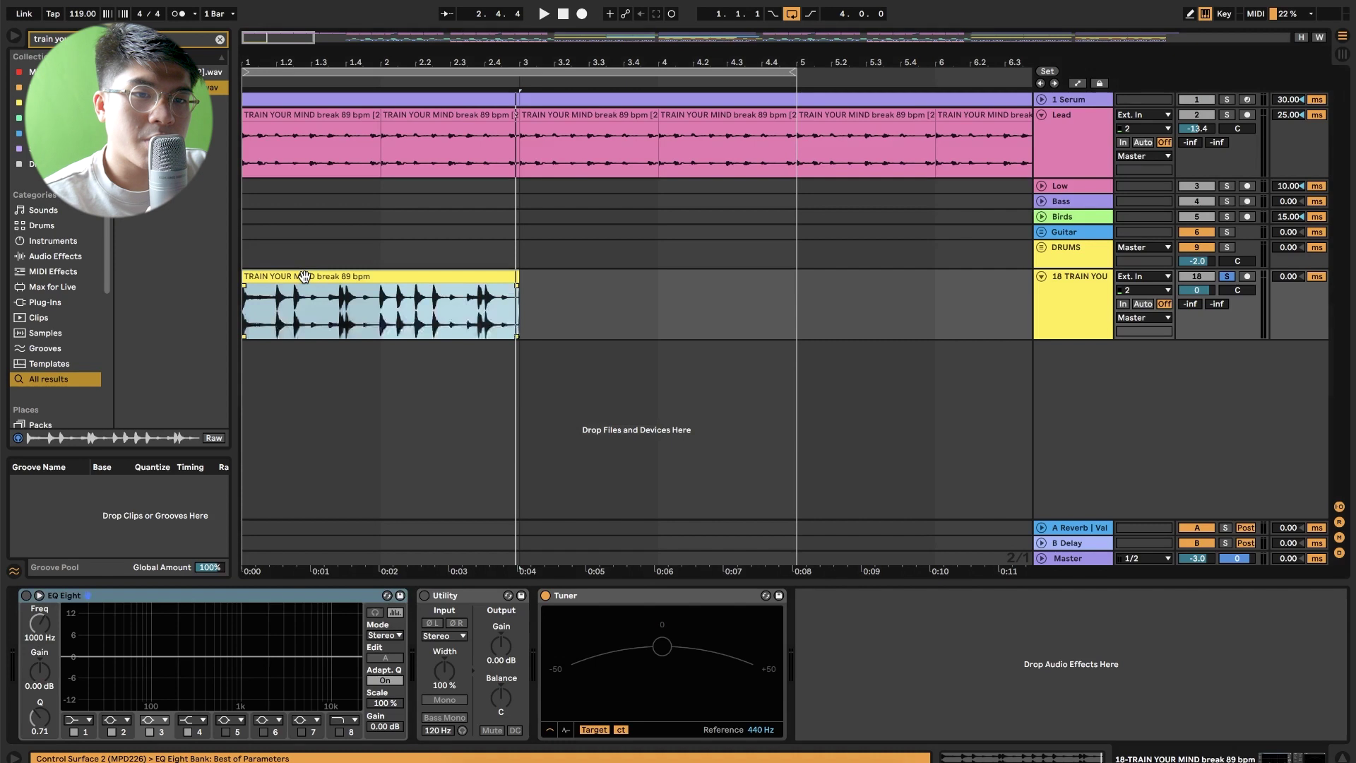
{"action": "double_click", "coordinate": [307, 311]}
{"action": "left_click", "coordinate": [414, 103]}
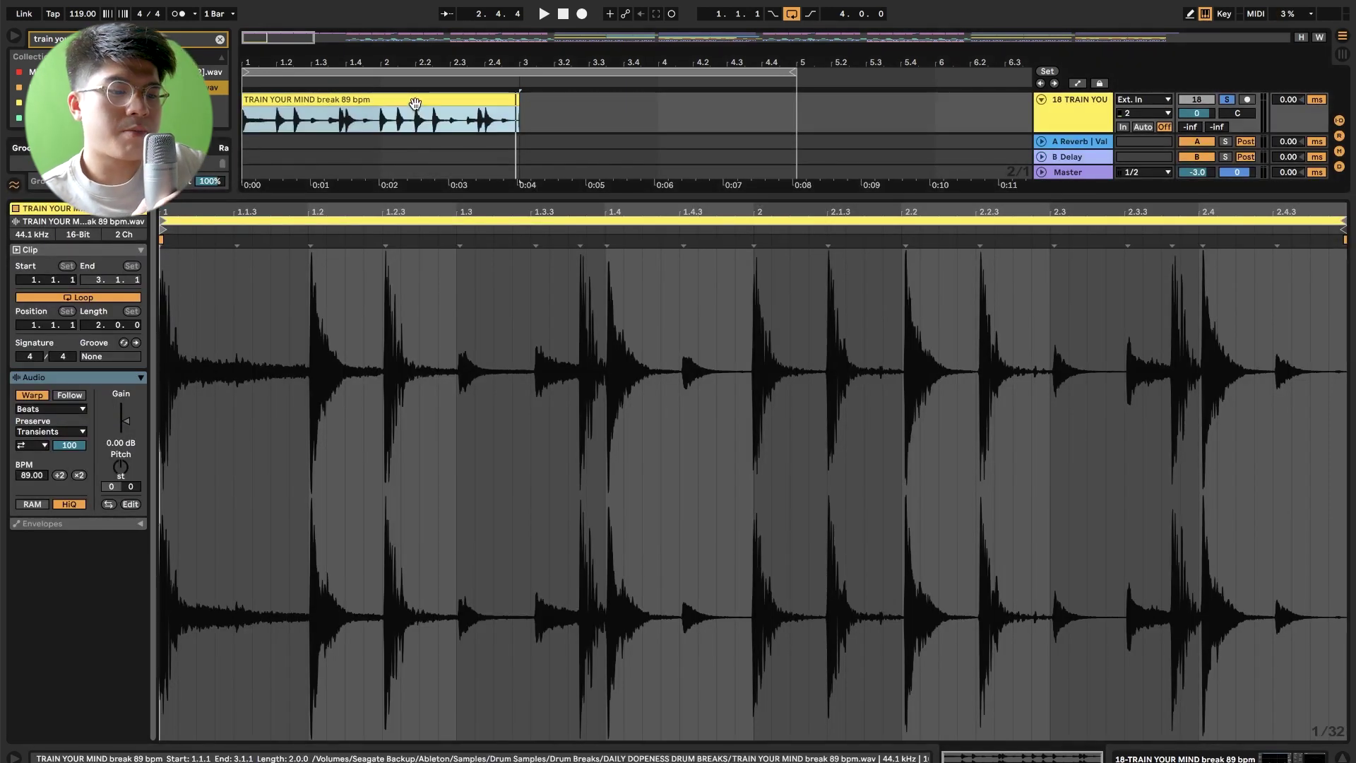
{"action": "key", "text": "super+l"}
Refine the arrangement's fixed grid through 1/4 and 1/8 to 1/16 while auditioning the looped break.
{"action": "right_click", "coordinate": [708, 116]}
{"action": "left_click", "coordinate": [784, 278]}
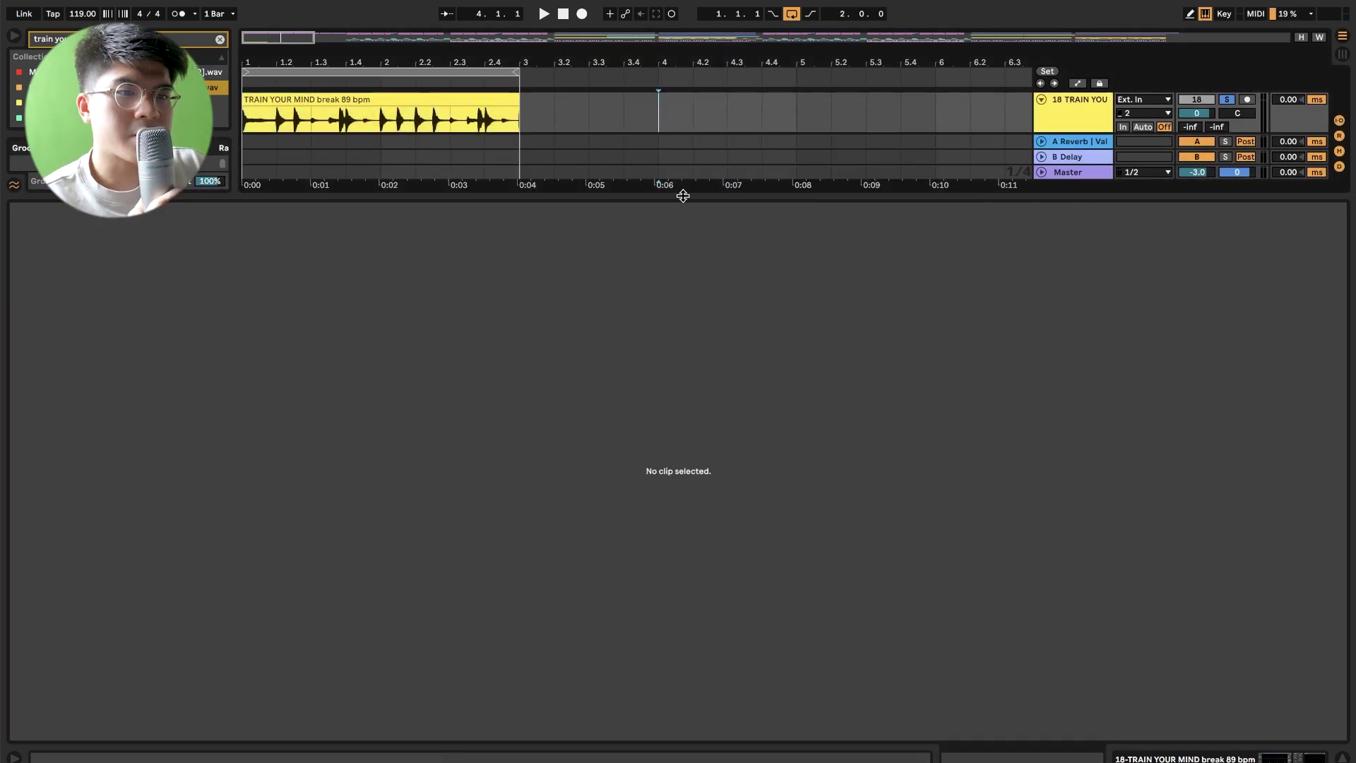
{"action": "double_click", "coordinate": [650, 196]}
{"action": "scroll", "coordinate": [649, 195], "scroll_direction": "up", "scroll_amount": 4}
{"action": "left_click", "coordinate": [343, 274]}
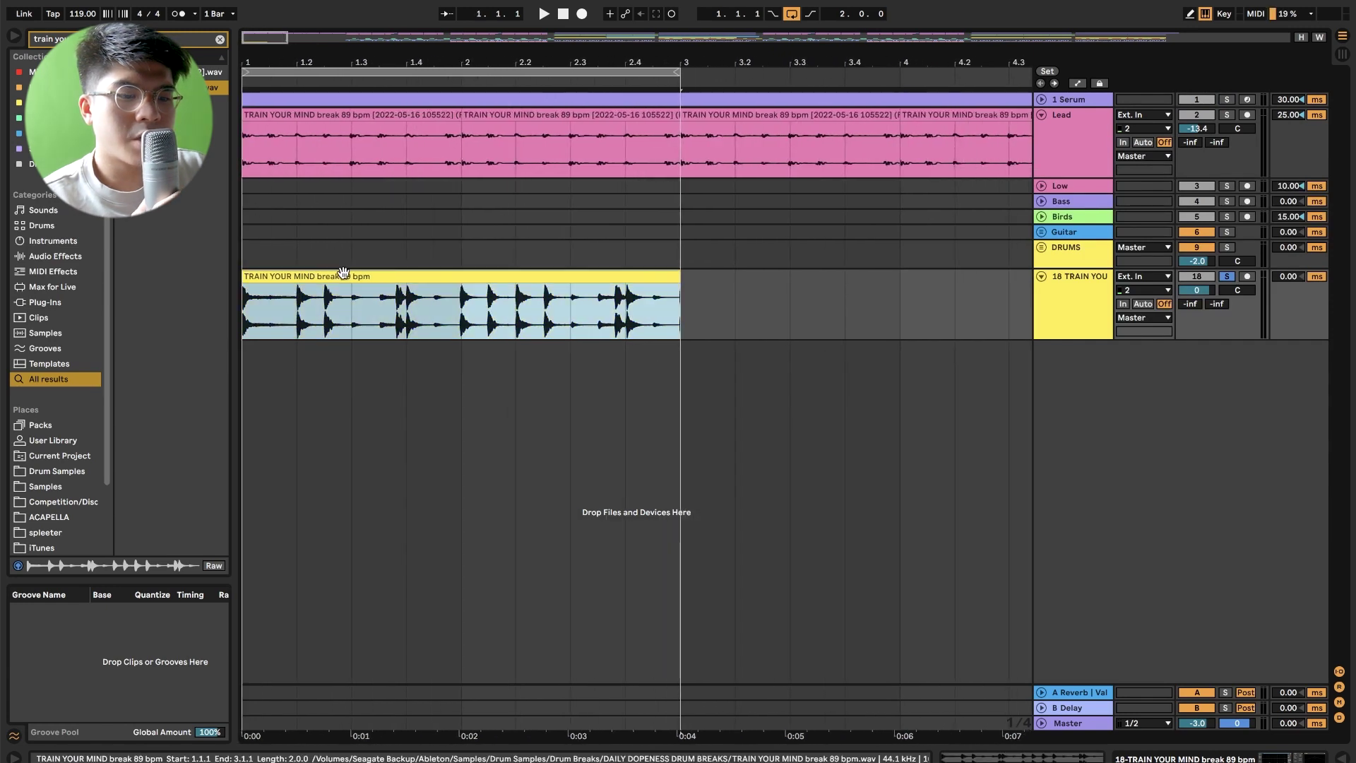
{"action": "right_click", "coordinate": [452, 257]}
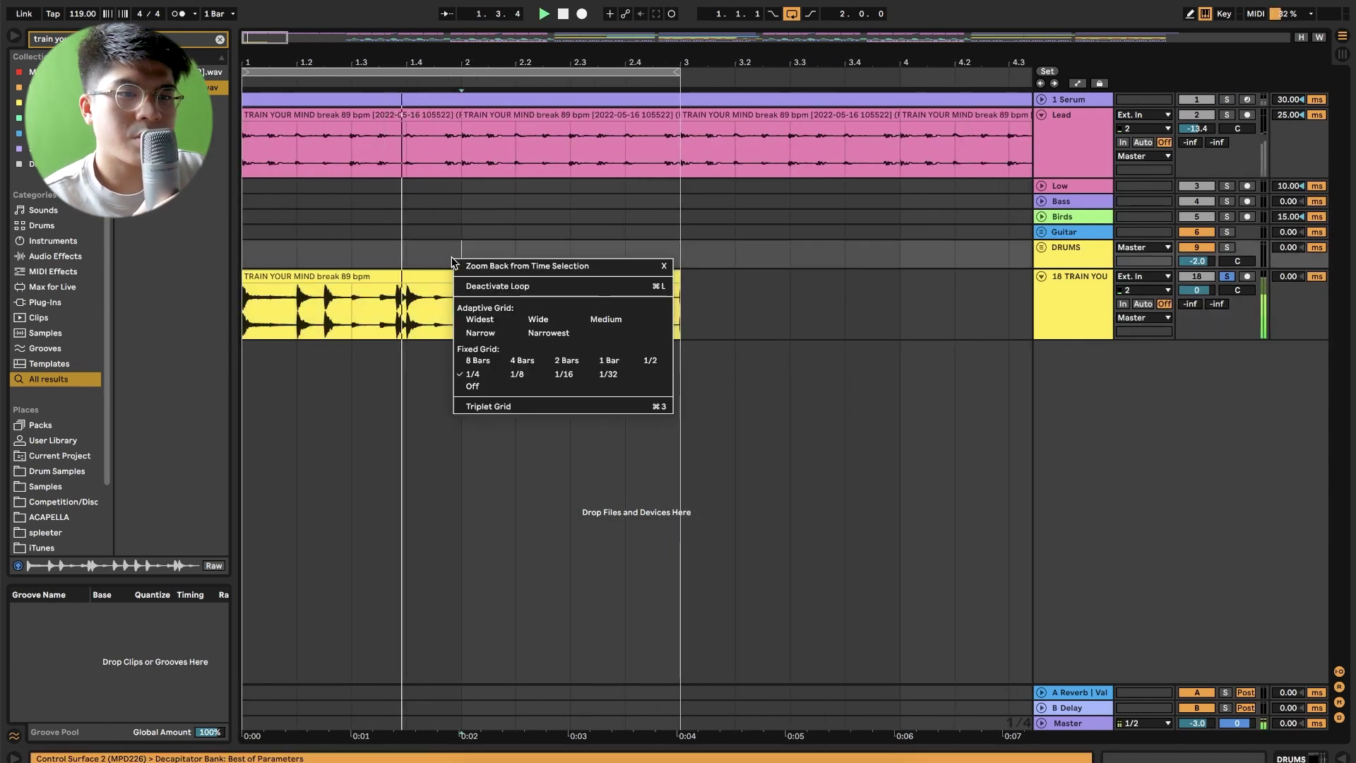
{"action": "left_click", "coordinate": [517, 373]}
{"action": "right_click", "coordinate": [556, 230]}
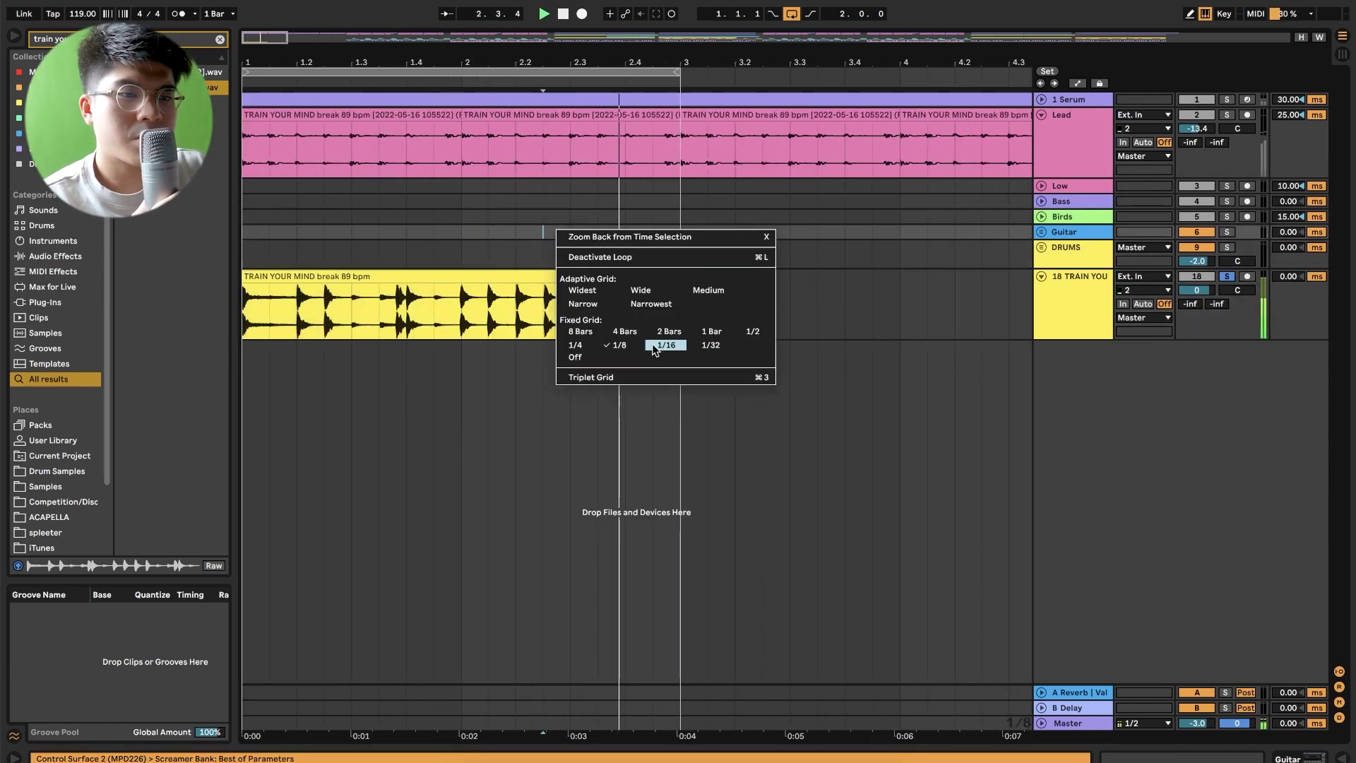
{"action": "left_click", "coordinate": [662, 346]}
Try duplicating the break's first beat over its second beat.
{"action": "left_click_drag", "start_coordinate": [293, 316], "coordinate": [243, 314]}
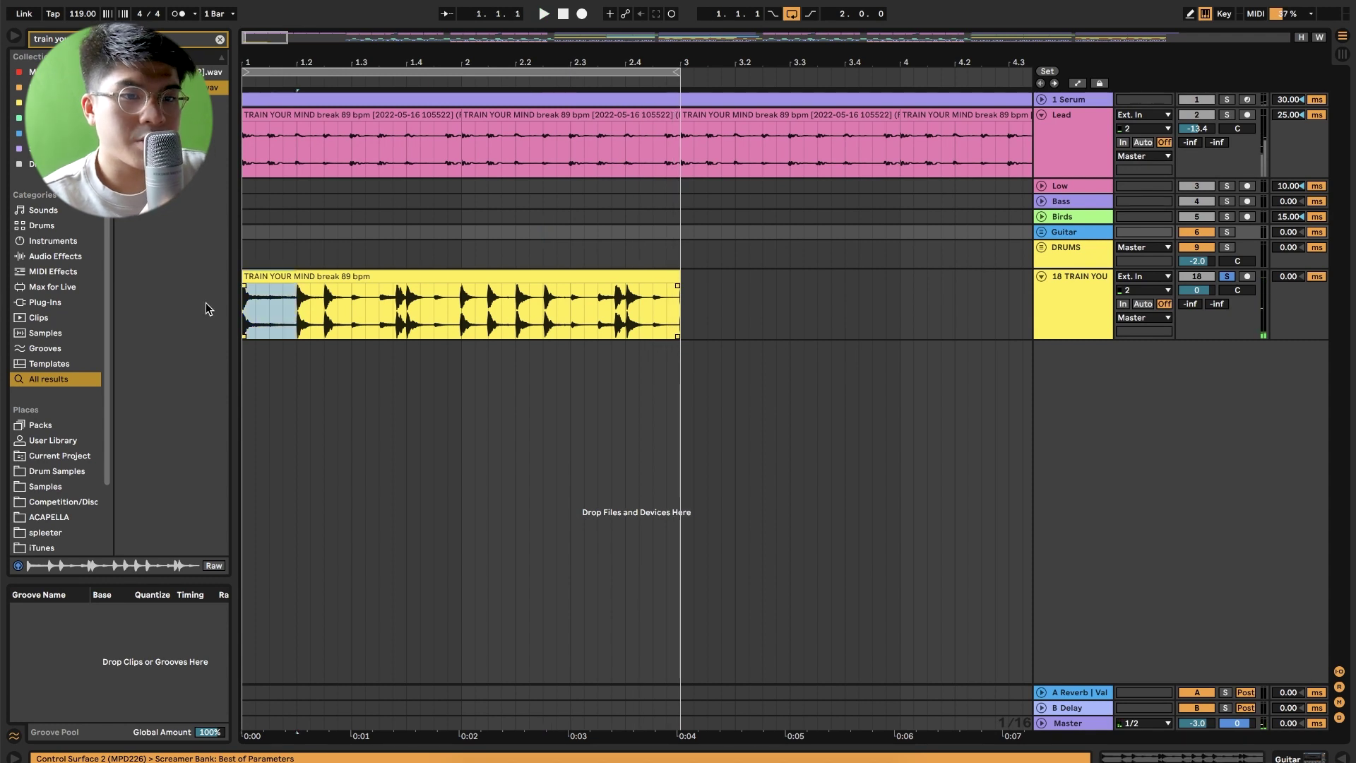
{"action": "key", "text": "ctrl+d"}
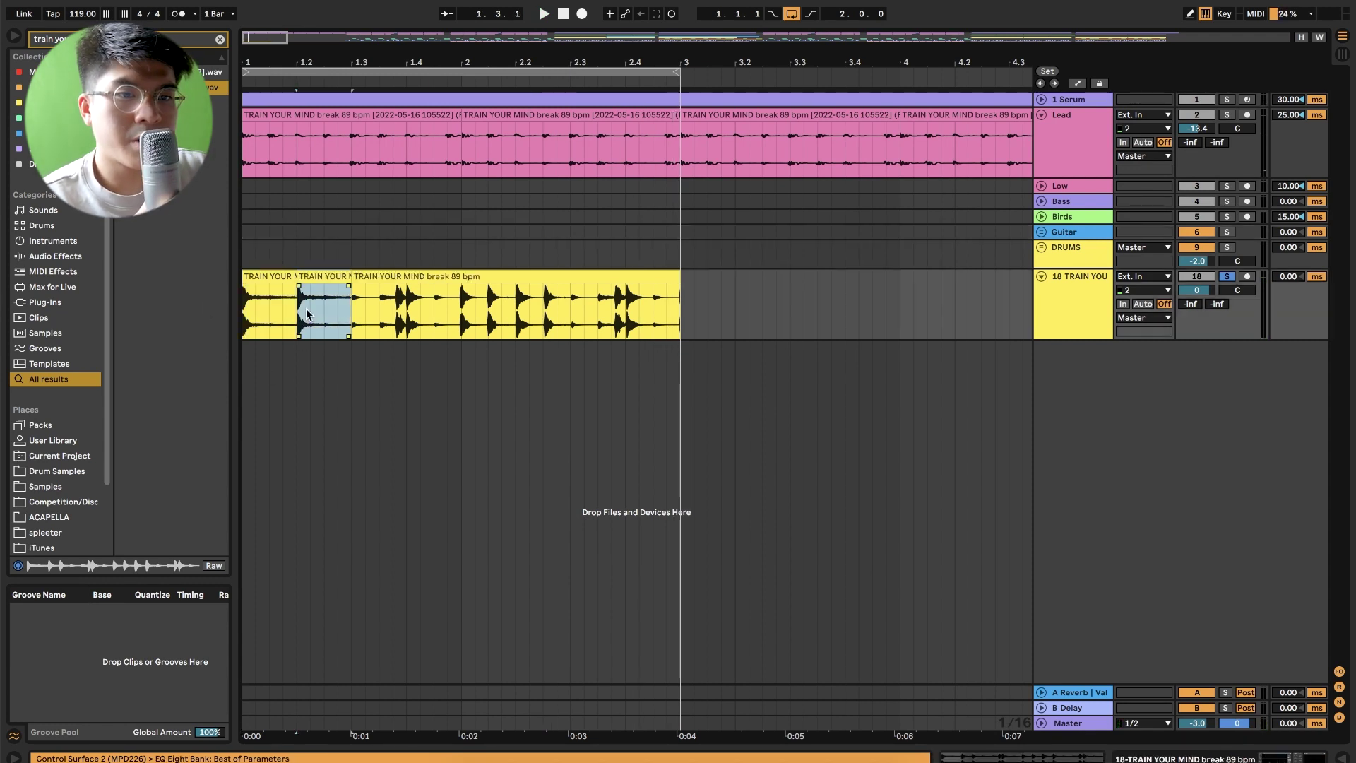
{"action": "key", "text": "ctrl+z"}
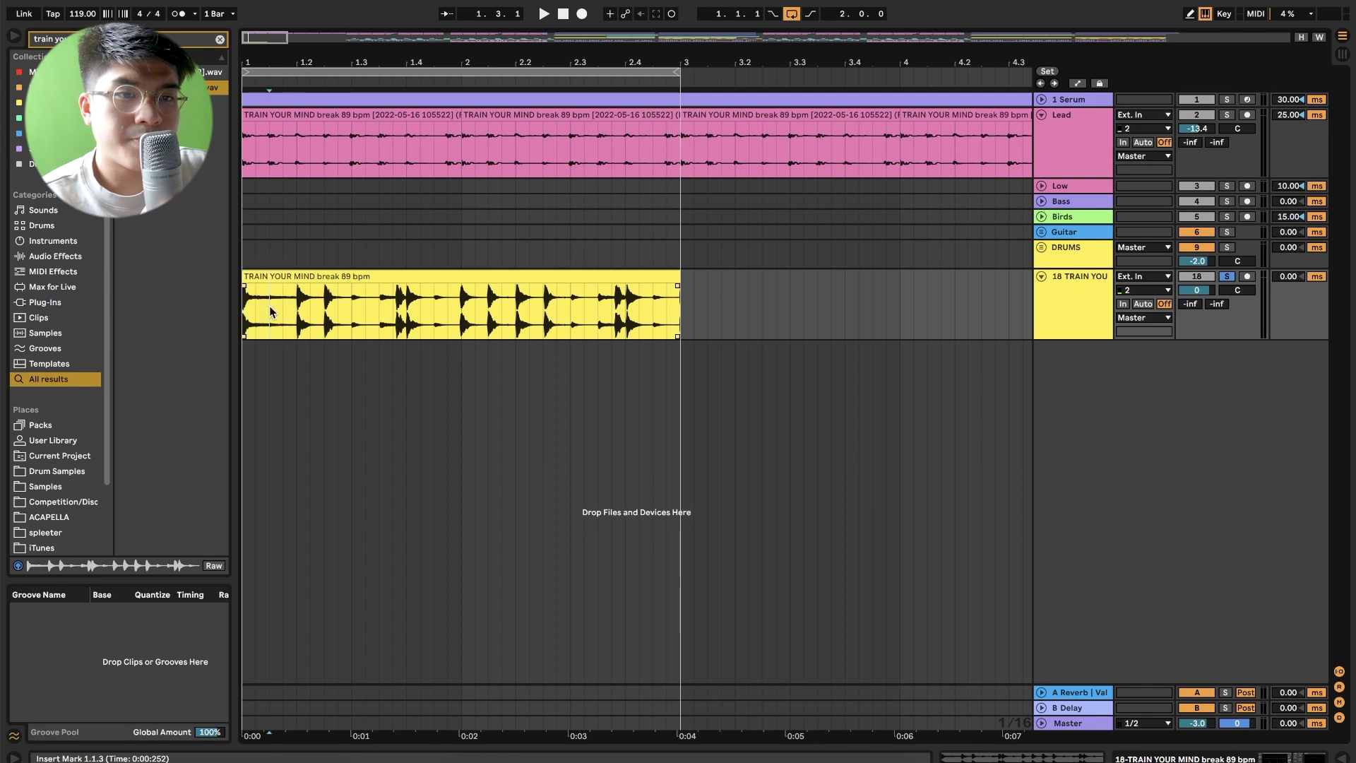
Duplicate the opening eighth-note kick slice at 1.1.3, follow it with the snare and hat slices, and loop 1.1.1 to 1.3.1.
{"action": "key", "text": "ctrl+d"}
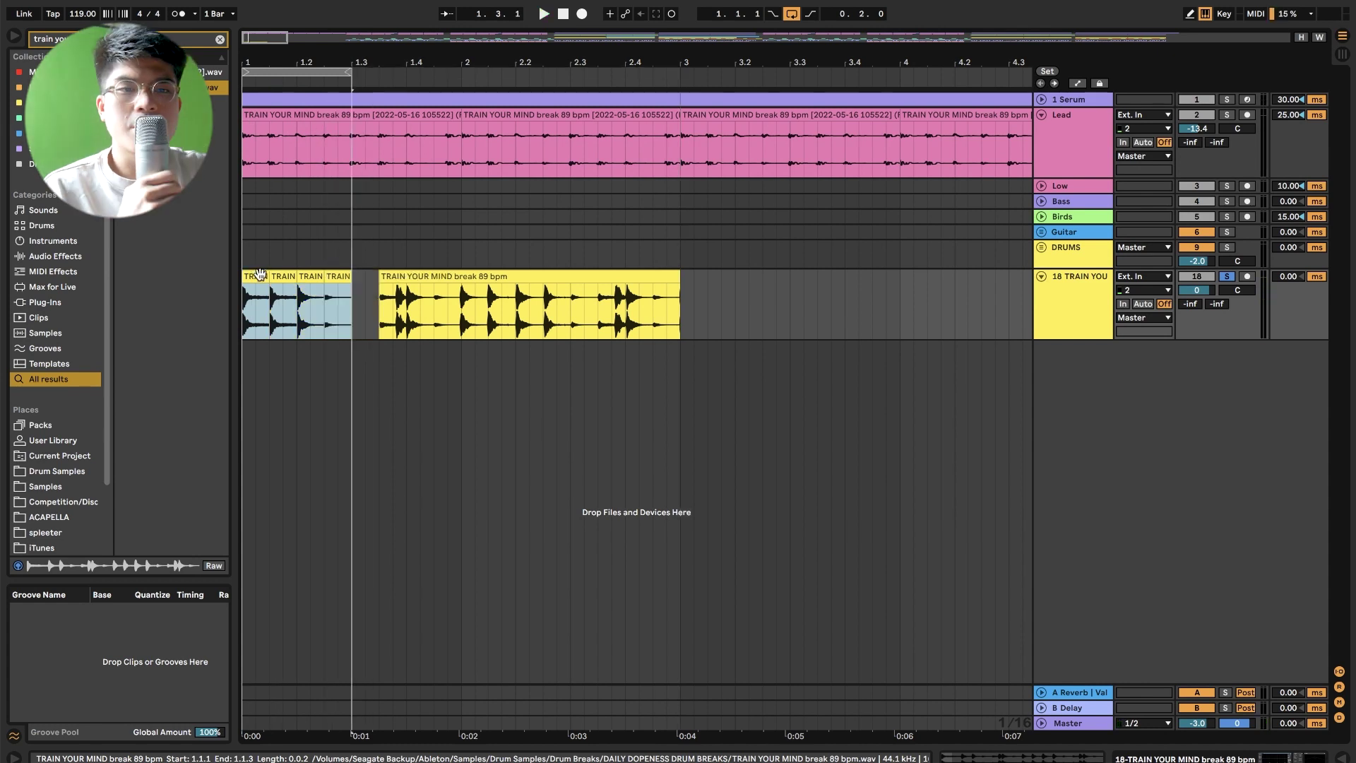
{"action": "left_click", "coordinate": [333, 279]}
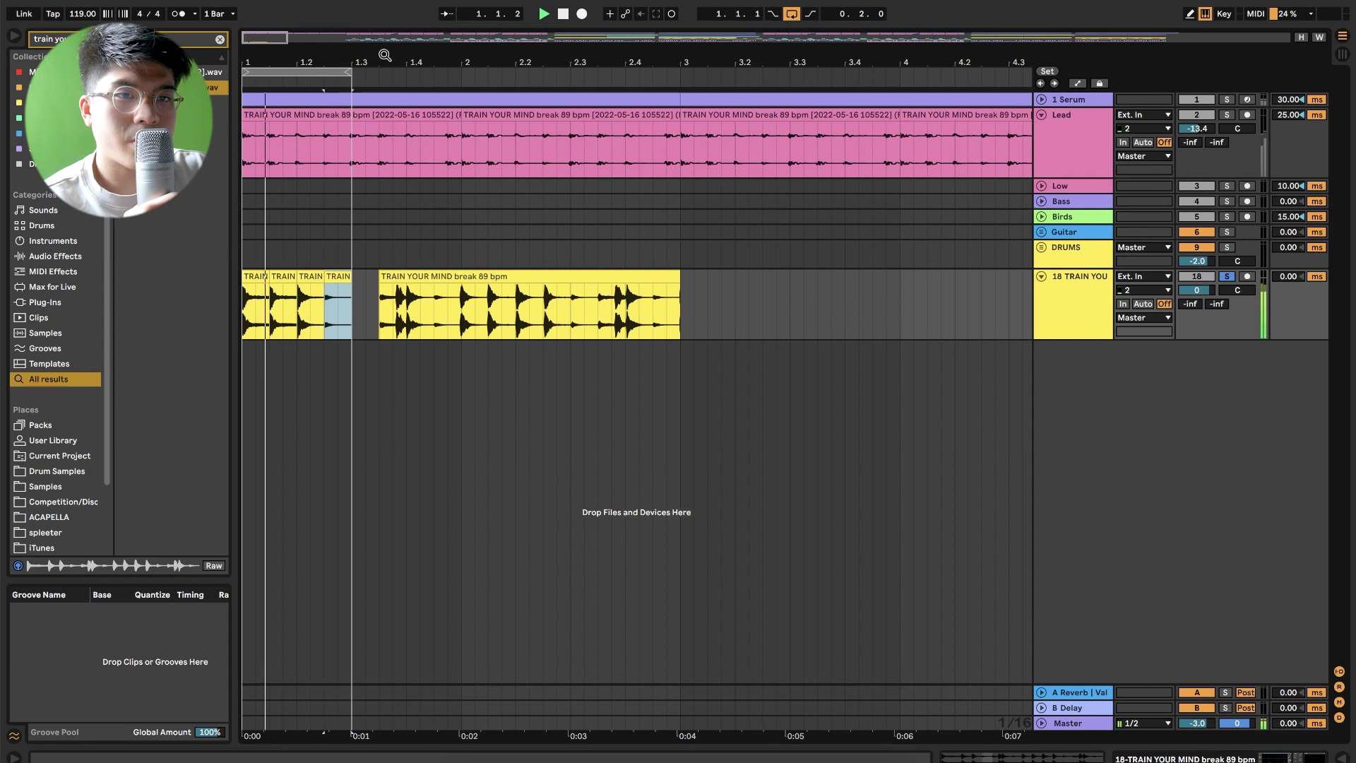
{"action": "left_click_drag", "start_coordinate": [255, 33], "coordinate": [250, 31]}
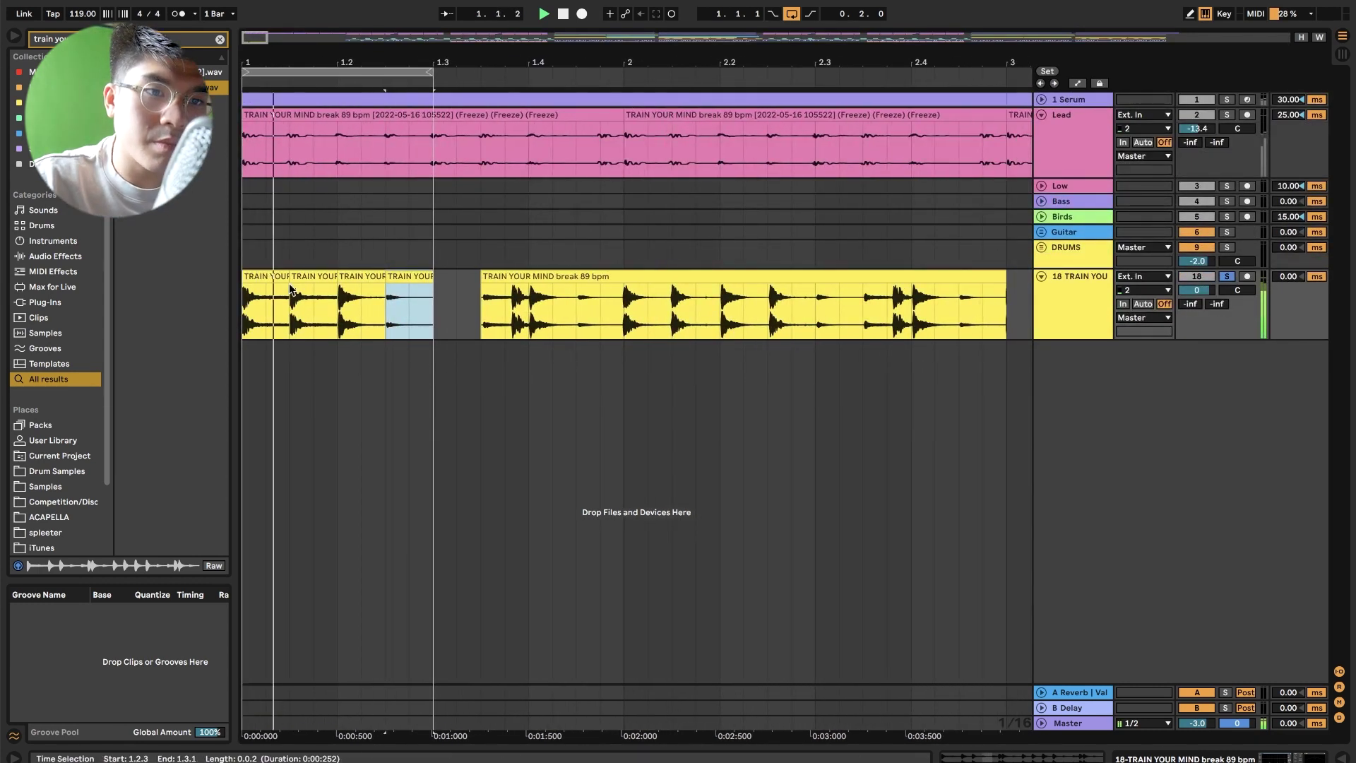
Consolidate the four eighth-note slices between 1.1.1 and 1.3.1 into a single clip.
{"action": "left_click", "coordinate": [266, 279], "text": "shift"}
{"action": "key", "text": "super+j"}
{"action": "key", "text": "Return"}
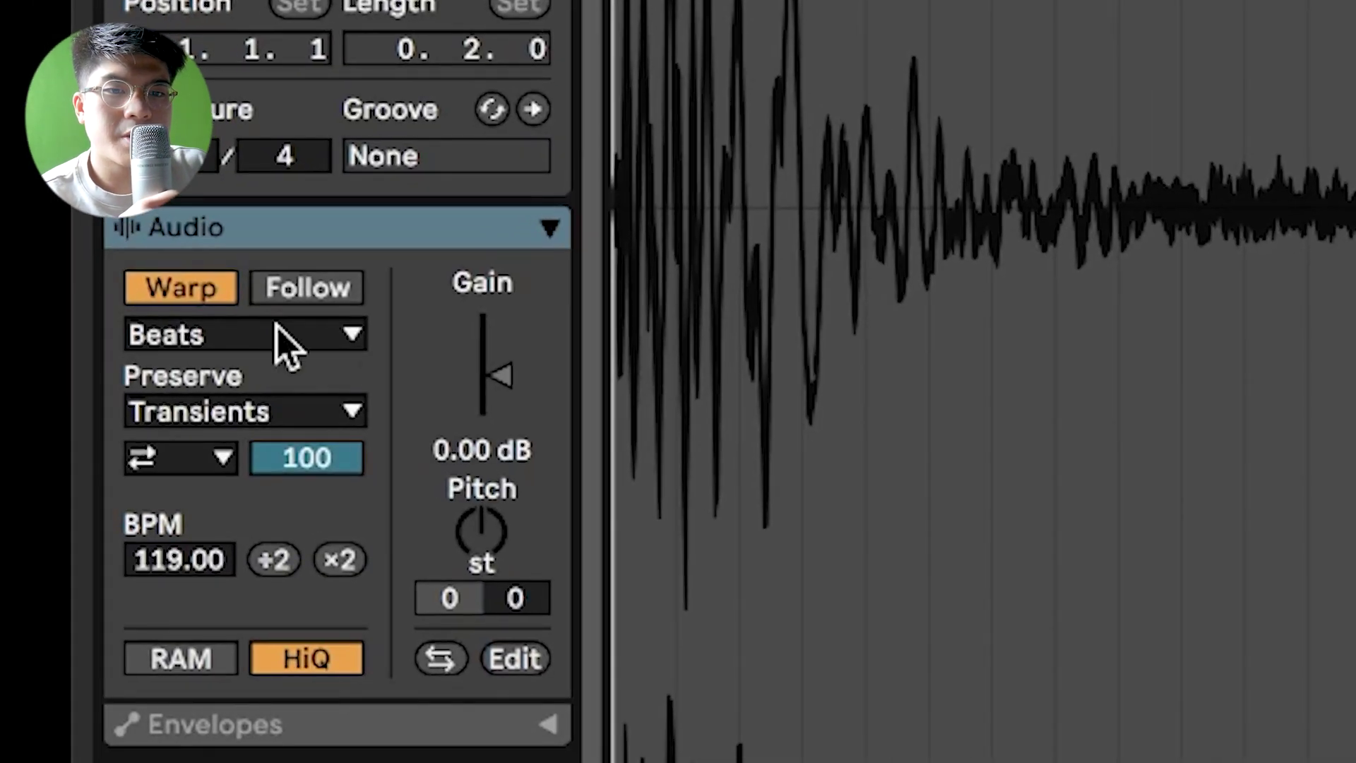
Transpose the consolidated clip down 11 semitones and, in Beats warp mode, turn transient looping off with an envelope of about 47.
{"action": "left_click_drag", "start_coordinate": [471, 608], "coordinate": [487, 556]}
{"action": "left_click", "coordinate": [216, 351]}
{"action": "left_click", "coordinate": [215, 381]}
{"action": "left_click", "coordinate": [181, 456]}
{"action": "left_click", "coordinate": [188, 492]}
{"action": "left_click_drag", "start_coordinate": [307, 458], "coordinate": [307, 487]}
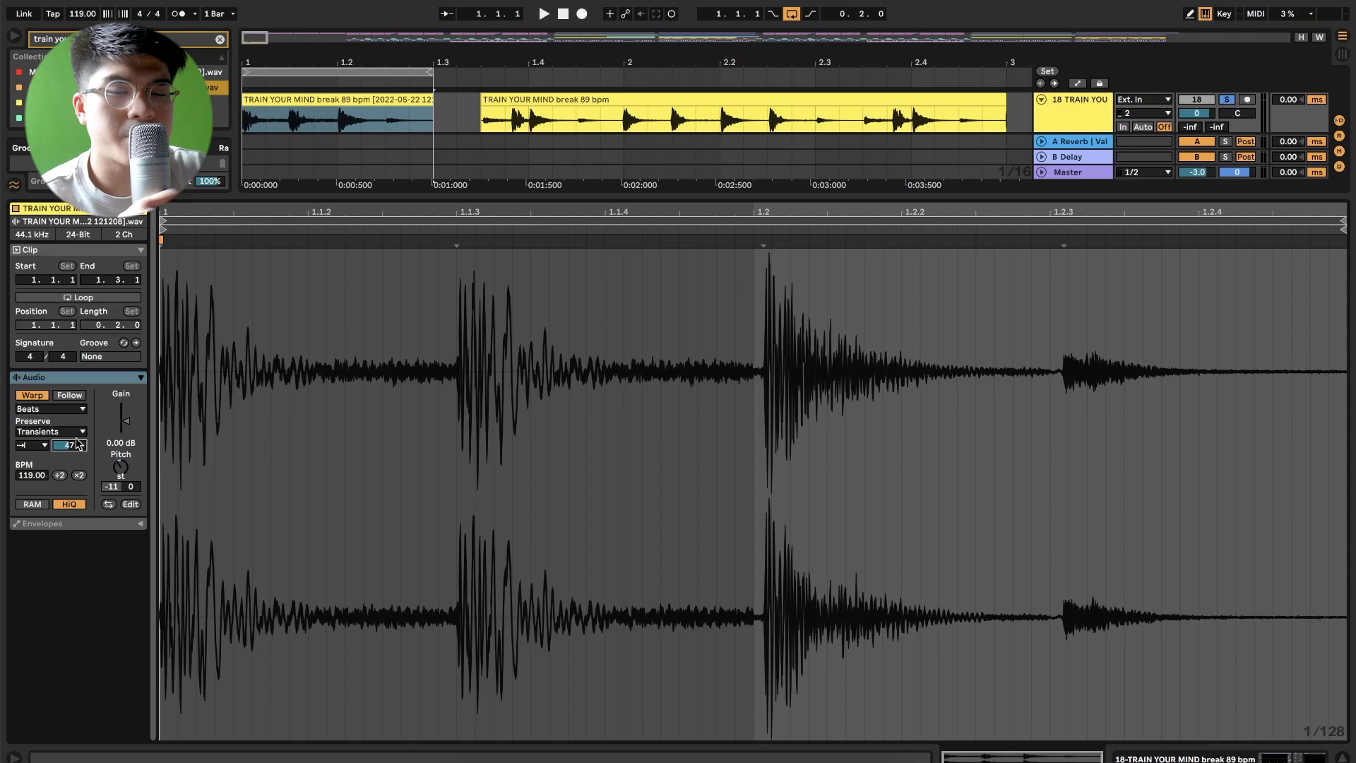
While the loop plays, set the consolidated clip's pitch to -8 semitones and its transient envelope to 8.
{"action": "key", "text": "space"}
{"action": "left_click_drag", "start_coordinate": [120, 467], "coordinate": [121, 455]}
{"action": "left_click", "coordinate": [69, 445]}
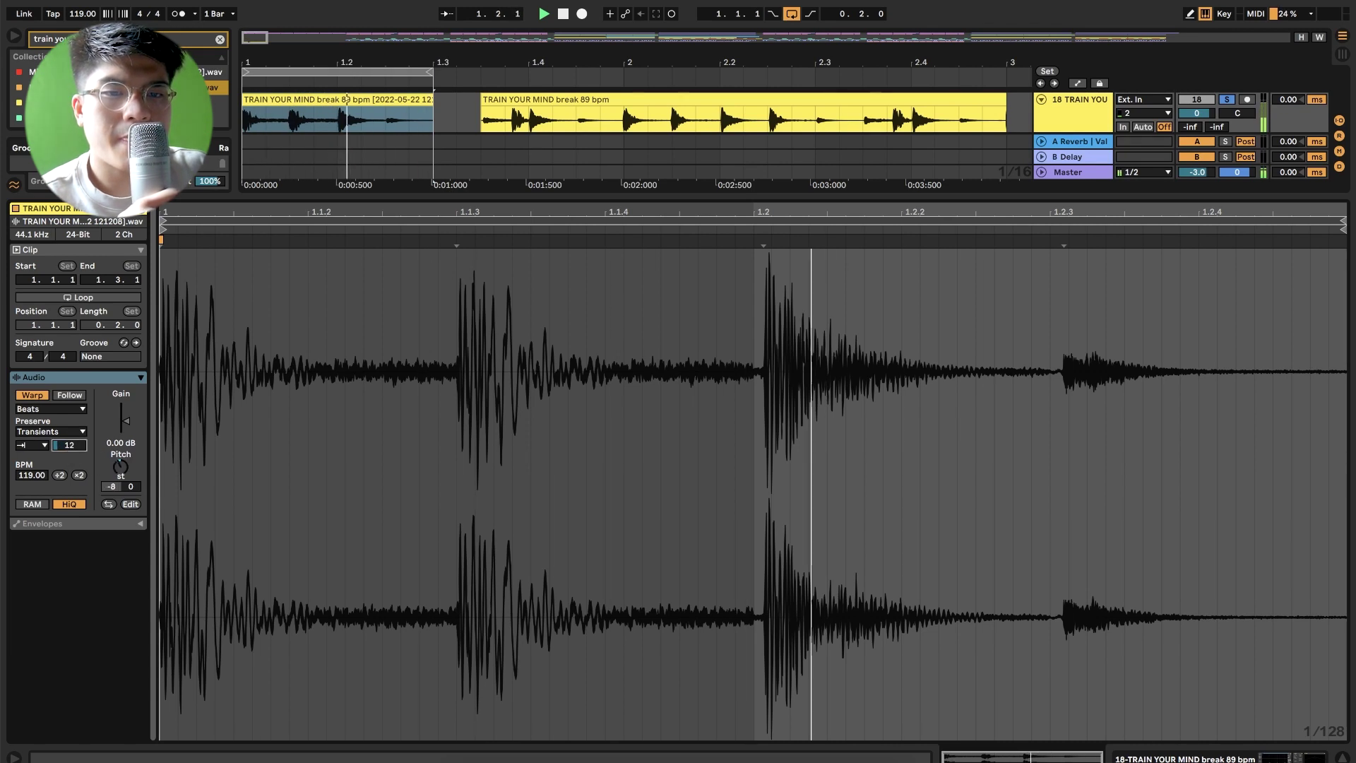
{"action": "left_click_drag", "start_coordinate": [70, 445], "coordinate": [69, 447]}
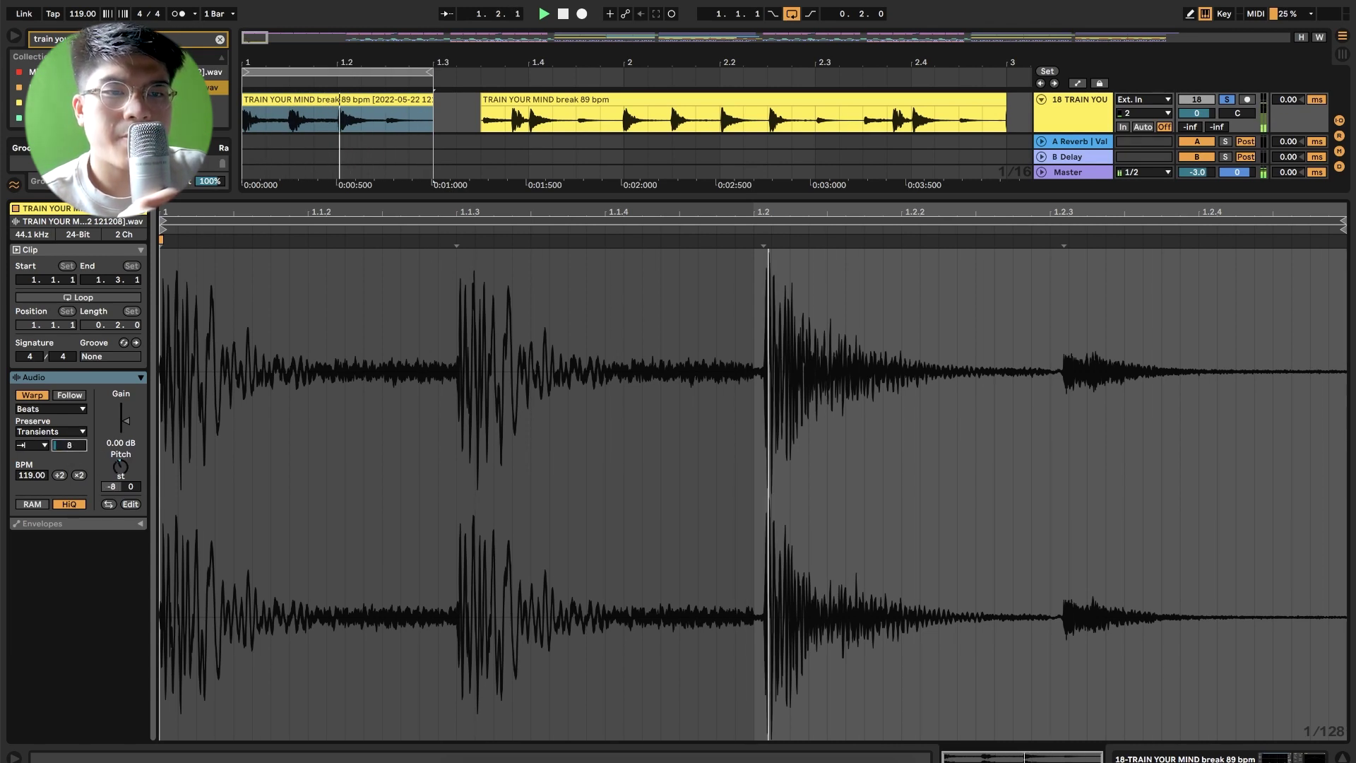
Delete the leftover break clip that starts at 1.3.3 on track 18.
{"action": "left_click", "coordinate": [354, 195]}
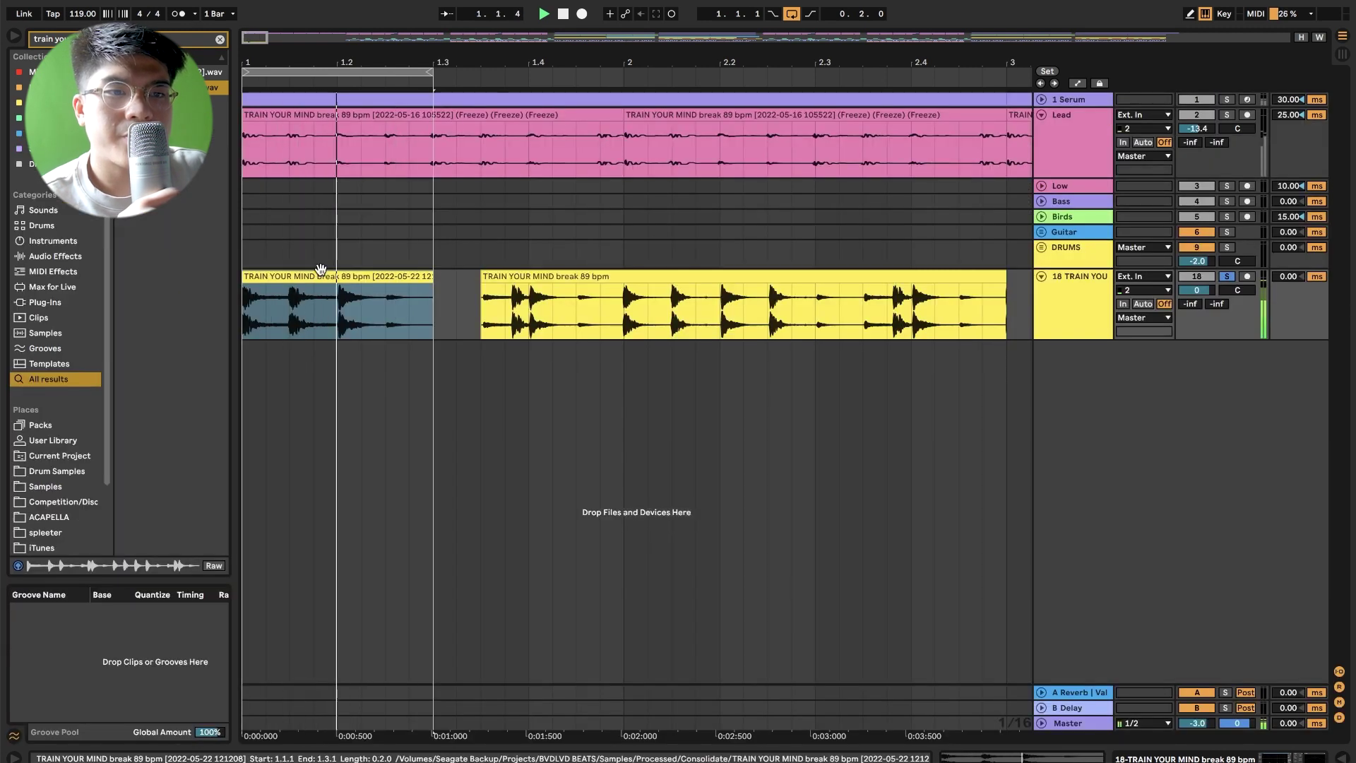
{"action": "left_click", "coordinate": [323, 278]}
{"action": "left_click", "coordinate": [931, 275]}
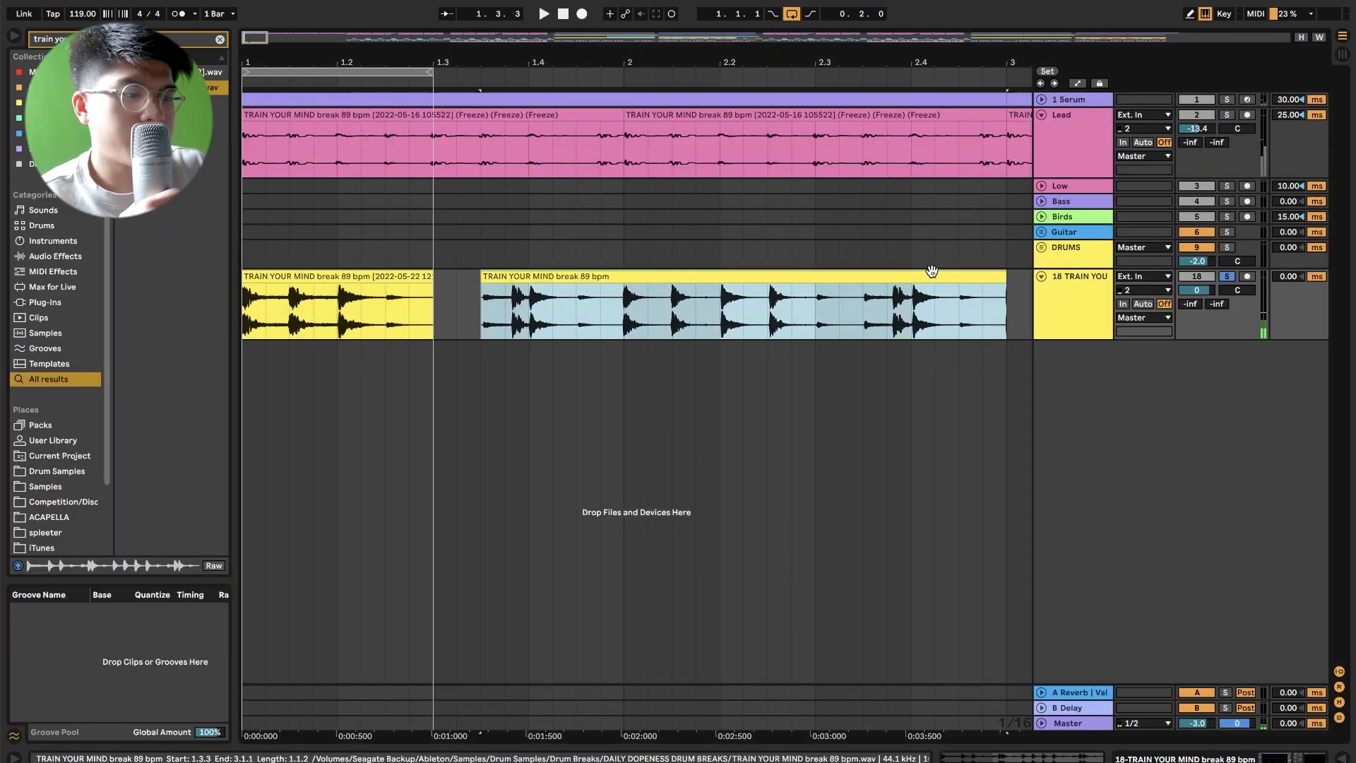
{"action": "key", "text": "Delete"}
Freeze and flatten track 18 to render the processed break as audio.
{"action": "right_click", "coordinate": [1071, 295]}
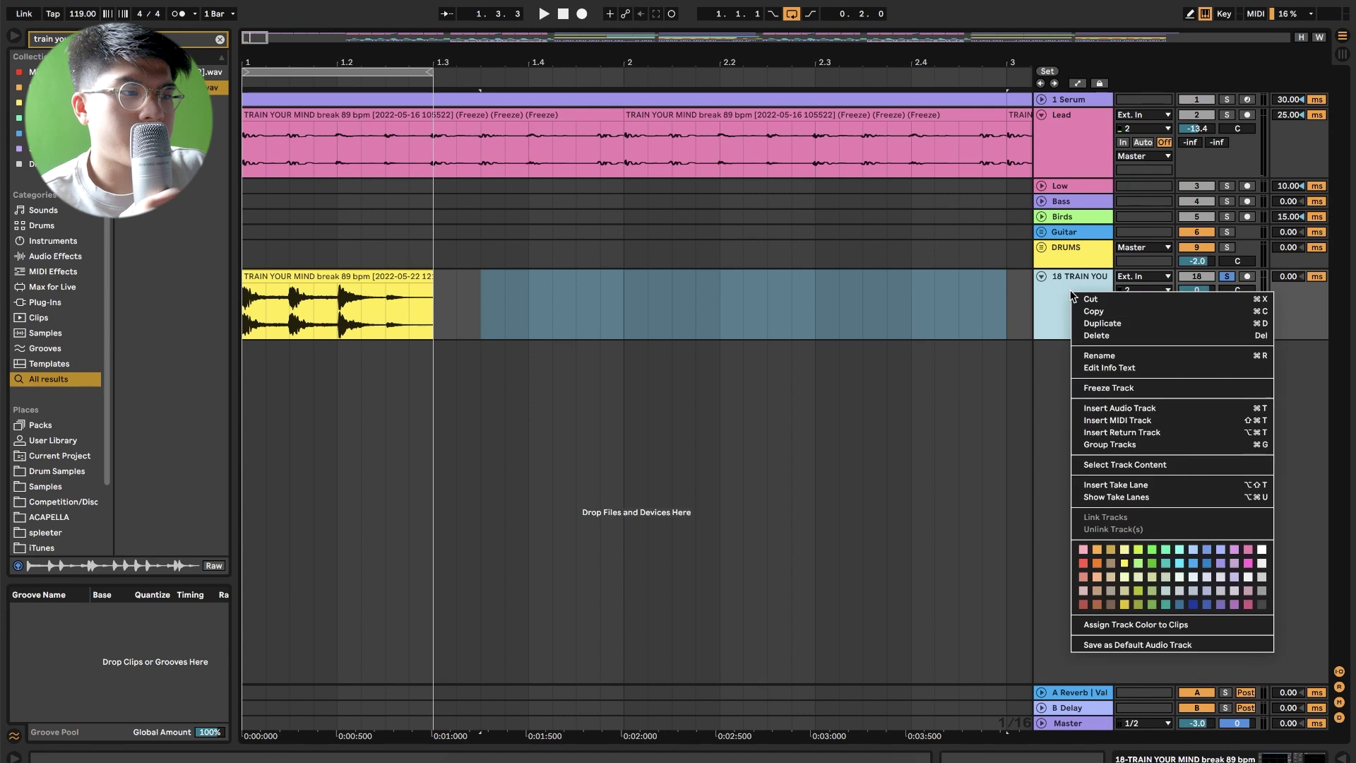
{"action": "left_click", "coordinate": [1124, 392]}
{"action": "right_click", "coordinate": [1060, 318]}
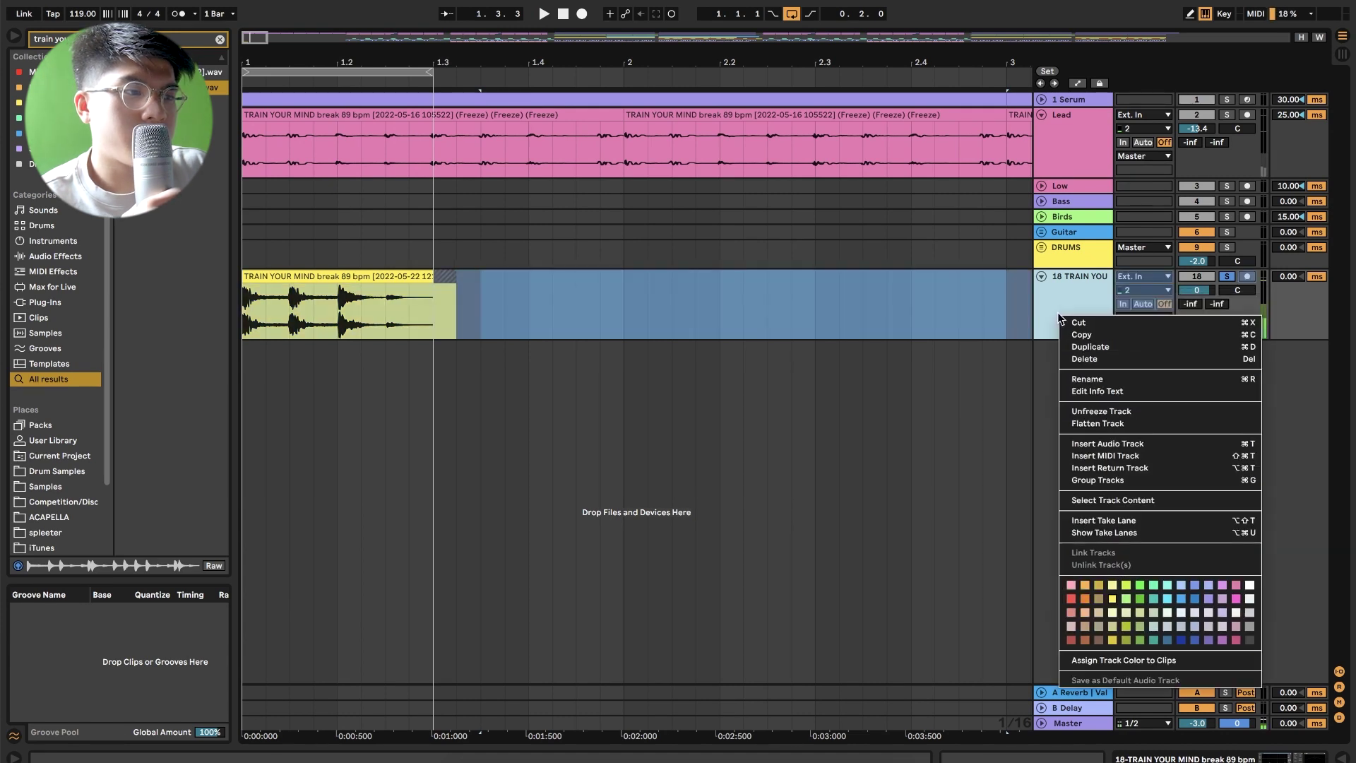
{"action": "left_click", "coordinate": [1123, 423]}
Transpose the flattened clip down 17 semitones, turn its transient looping off and set the transient envelope to 9.
{"action": "left_click", "coordinate": [287, 276]}
{"action": "key", "text": "space"}
{"action": "double_click", "coordinate": [287, 275]}
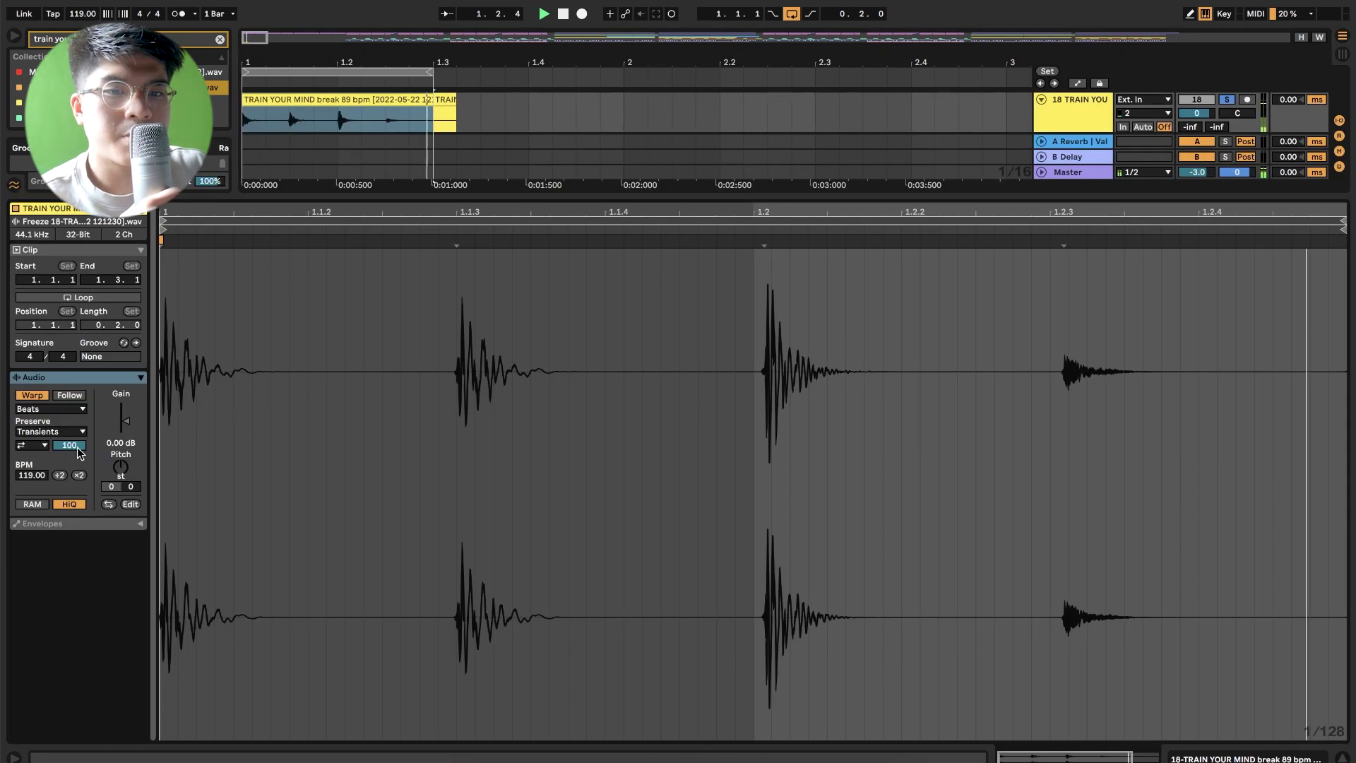
{"action": "left_click_drag", "start_coordinate": [120, 466], "coordinate": [120, 471]}
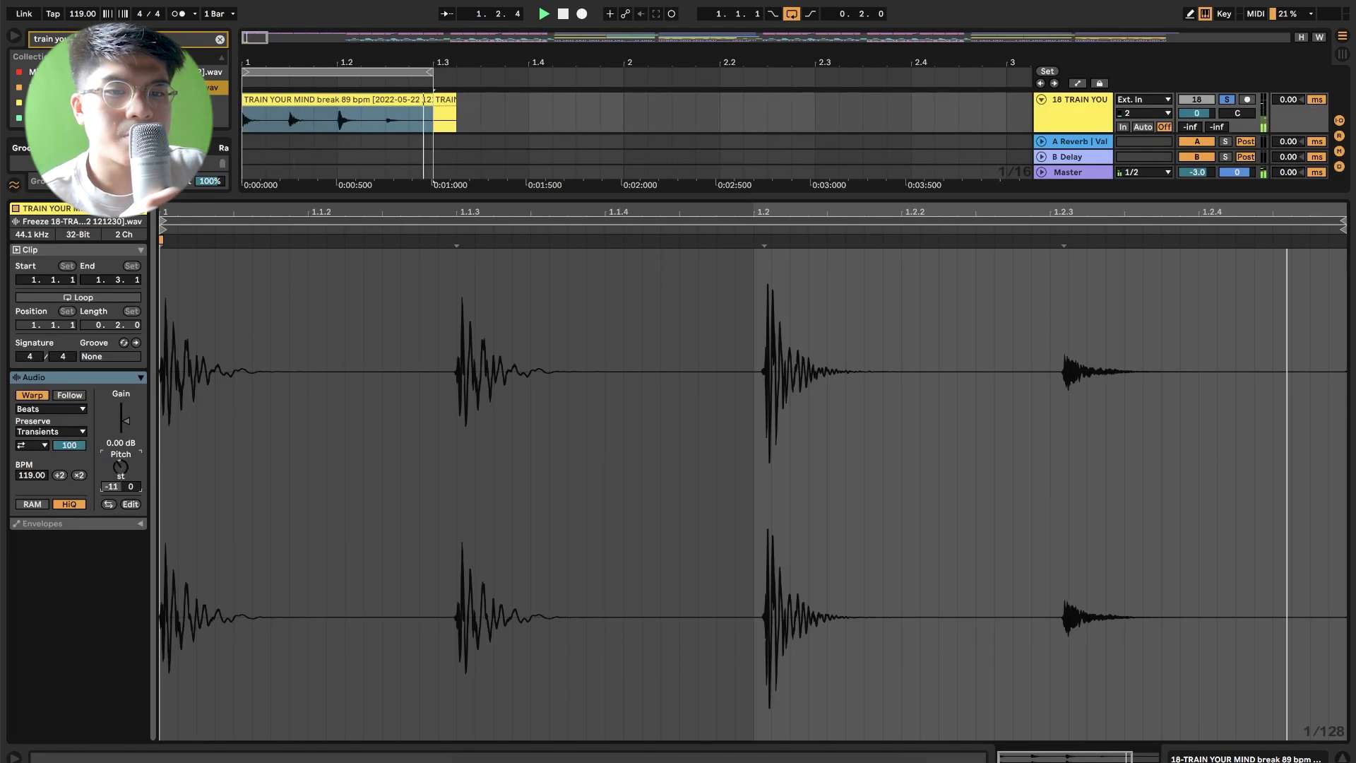
{"action": "left_click", "coordinate": [51, 410]}
{"action": "left_click", "coordinate": [49, 421]}
{"action": "left_click", "coordinate": [33, 445]}
{"action": "left_click", "coordinate": [30, 458]}
{"action": "left_click_drag", "start_coordinate": [69, 445], "coordinate": [120, 483]}
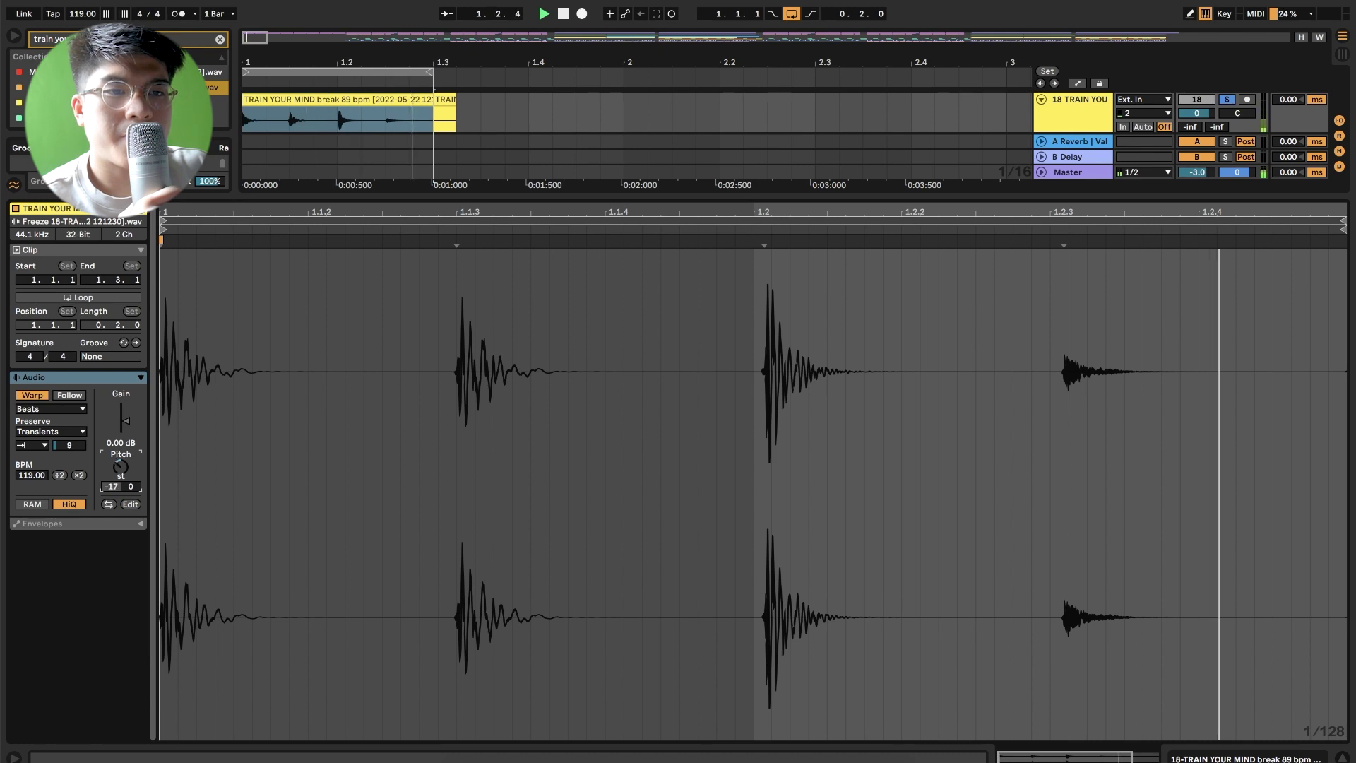
Refine the arrangement's fixed grid through 1/8 and 1/16 to 1/32 for editing the flattened clip.
{"action": "double_click", "coordinate": [255, 100]}
{"action": "mouse_move", "coordinate": [253, 37]}
{"action": "left_mouse_down"}
{"action": "mouse_move", "coordinate": [252, 76]}
{"action": "mouse_move", "coordinate": [252, 59]}
{"action": "left_mouse_up"}
{"action": "right_click", "coordinate": [419, 311]}
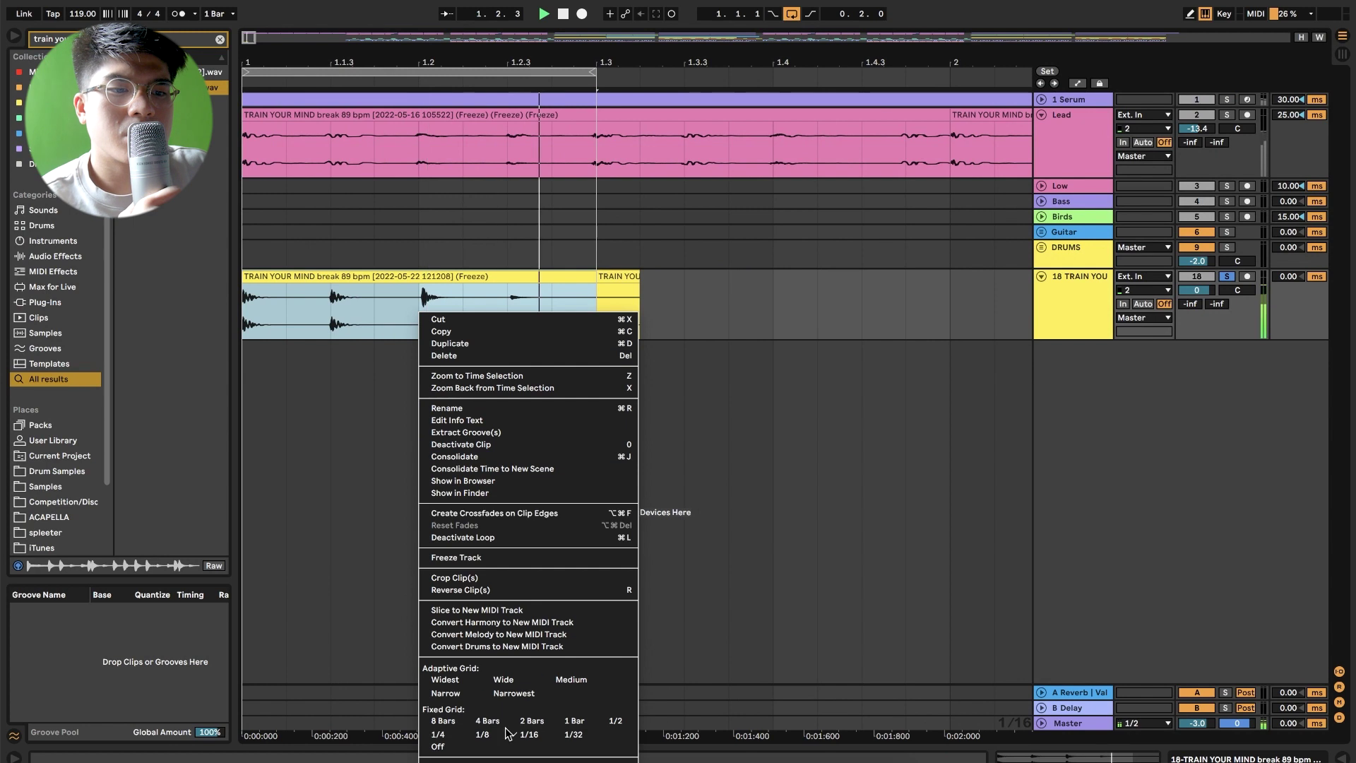
{"action": "left_click", "coordinate": [482, 735]}
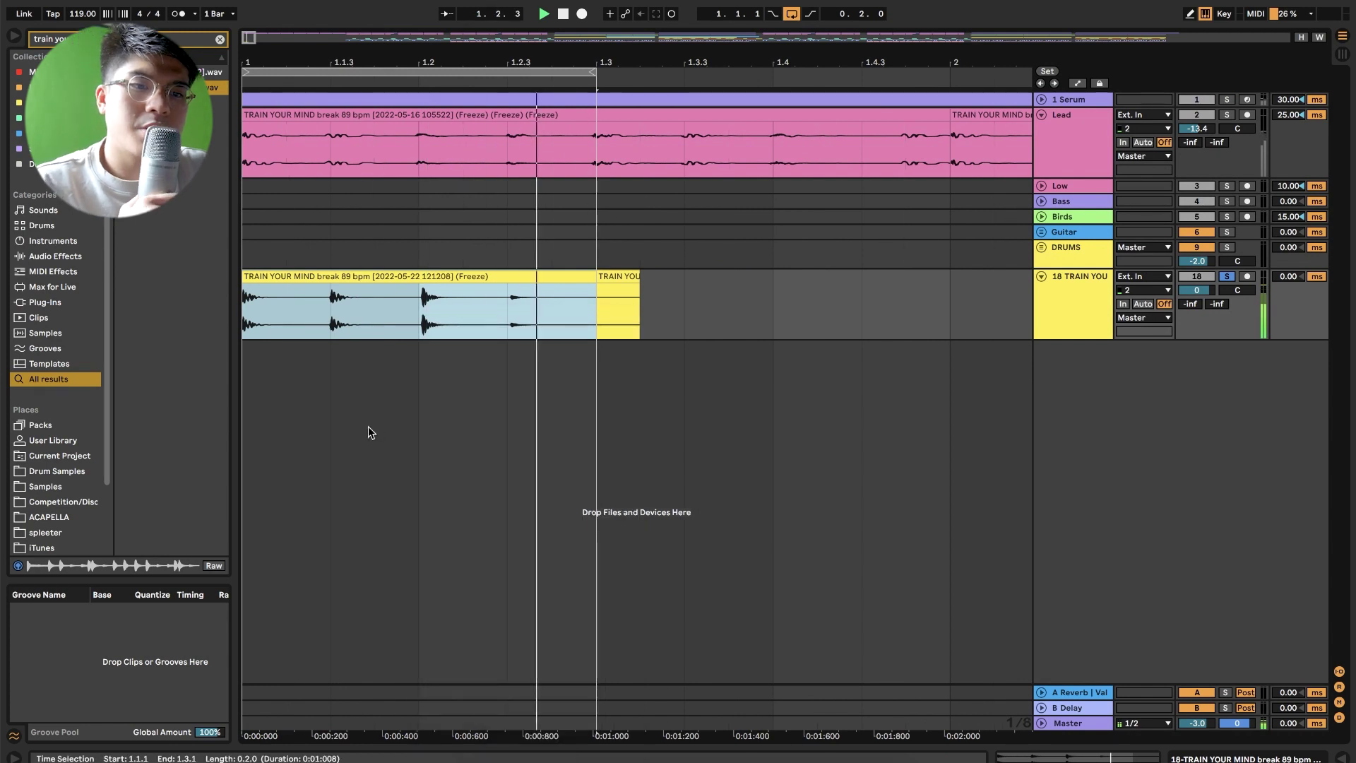
{"action": "right_click", "coordinate": [543, 312]}
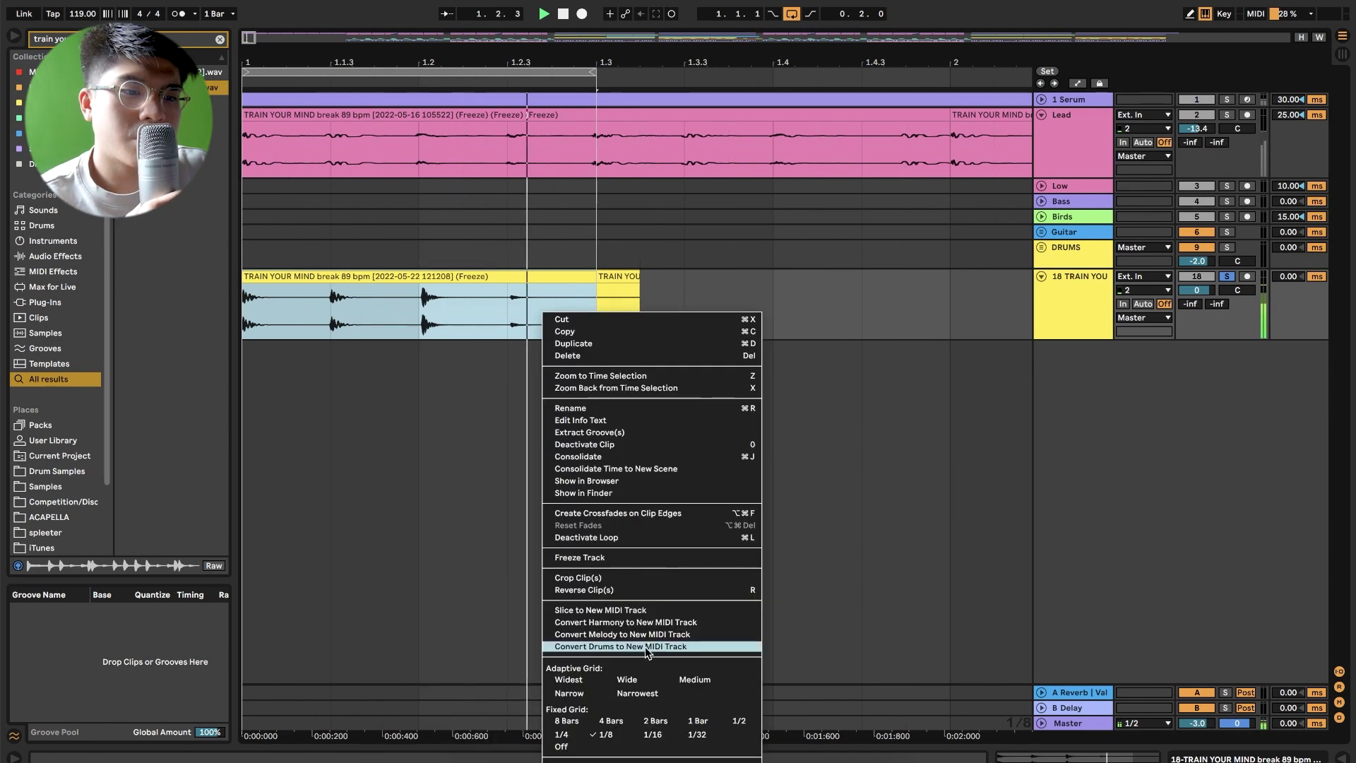
{"action": "left_click", "coordinate": [653, 734]}
{"action": "left_click_drag", "start_coordinate": [278, 311], "coordinate": [253, 309]}
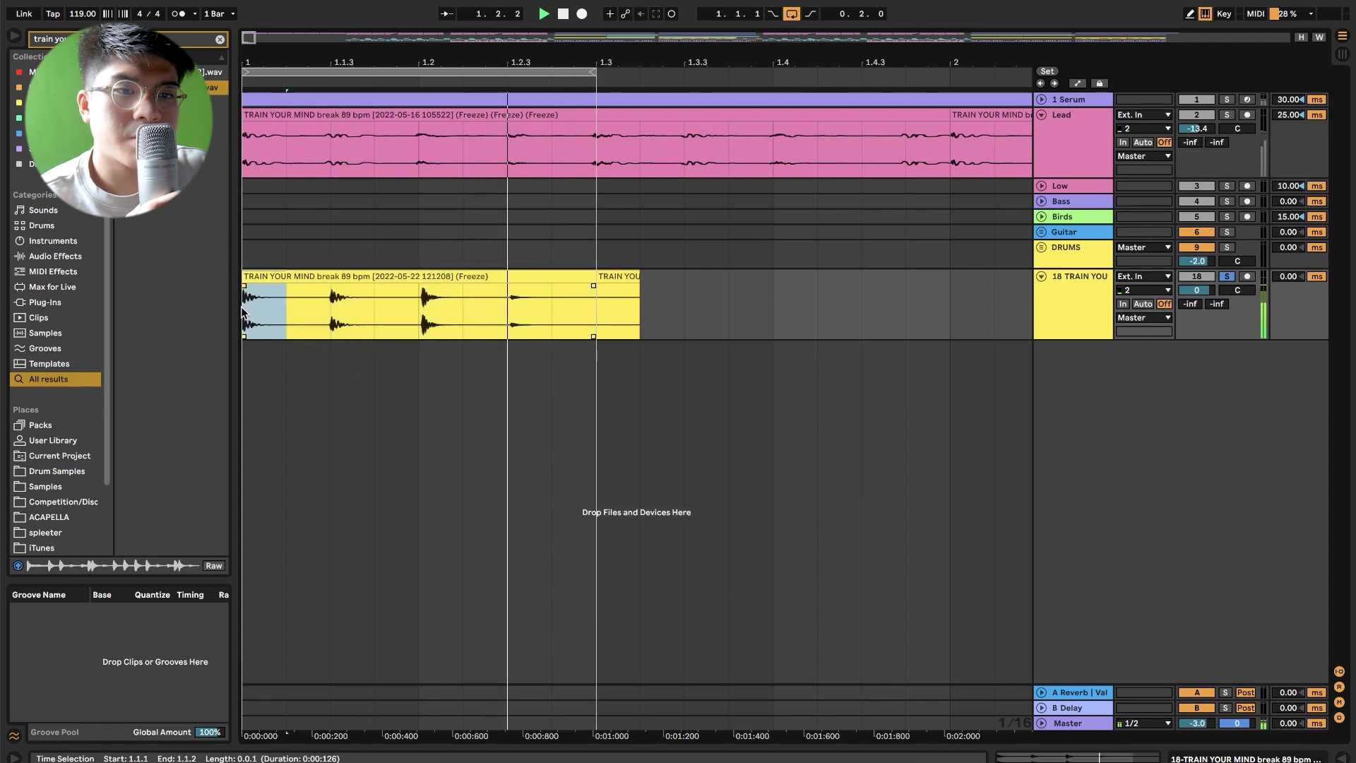
{"action": "right_click", "coordinate": [345, 245]}
{"action": "left_click", "coordinate": [489, 358]}
Copy the first 1/32 of the opening kick to 1.1.2 in the flattened clip.
{"action": "left_click", "coordinate": [269, 308]}
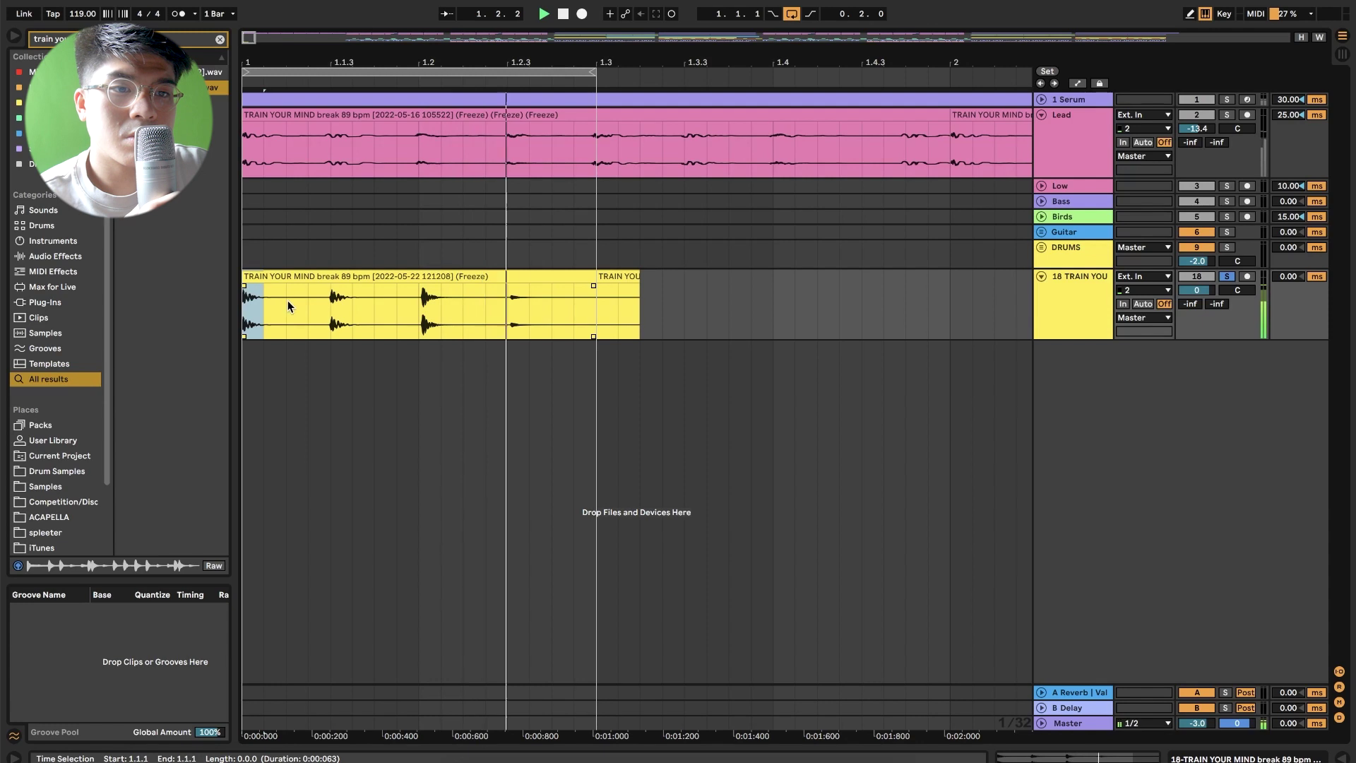
{"action": "left_click_drag", "start_coordinate": [287, 300], "coordinate": [295, 303]}
{"action": "key", "text": "ctrl+e"}
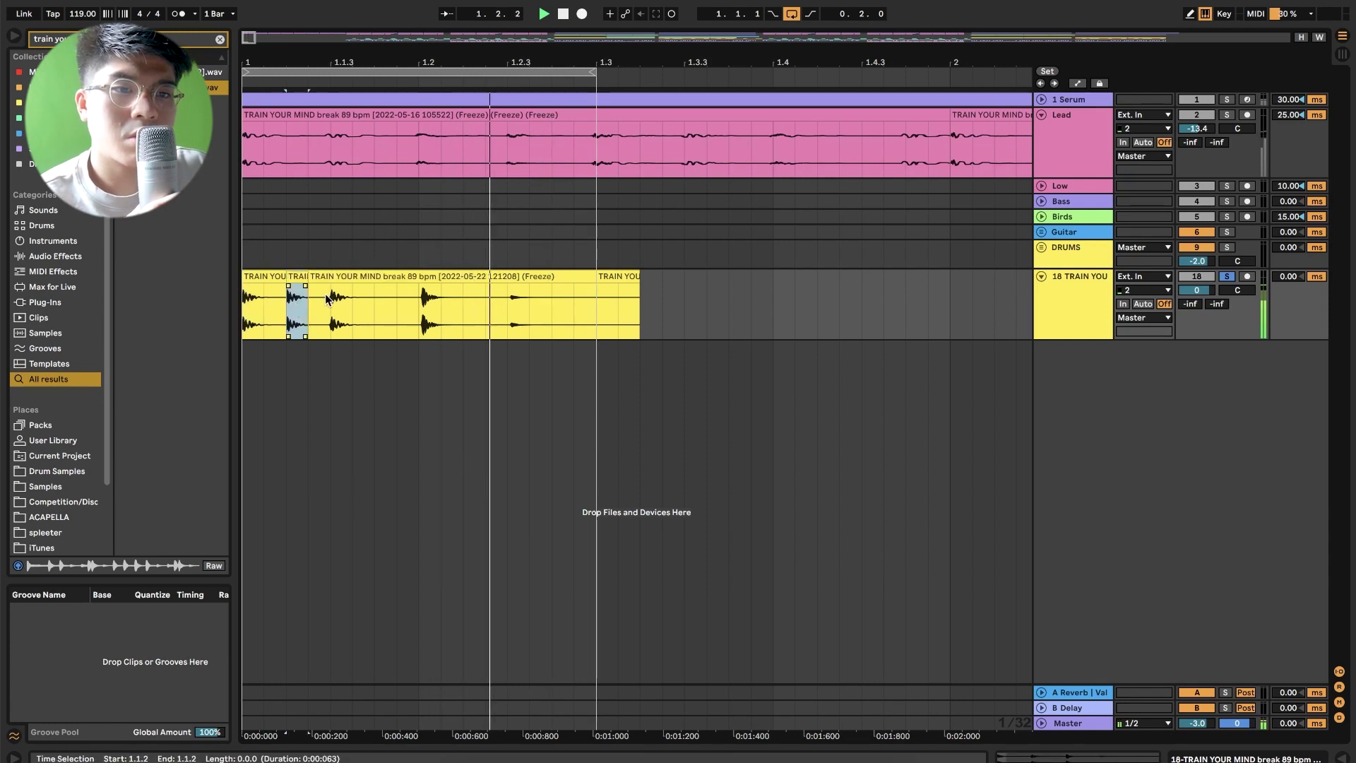
Duplicate the sixteenth-note hat slice at 1.2.3 onto 1.2.4 and shift the copy 1/32 later.
{"action": "left_click", "coordinate": [499, 315]}
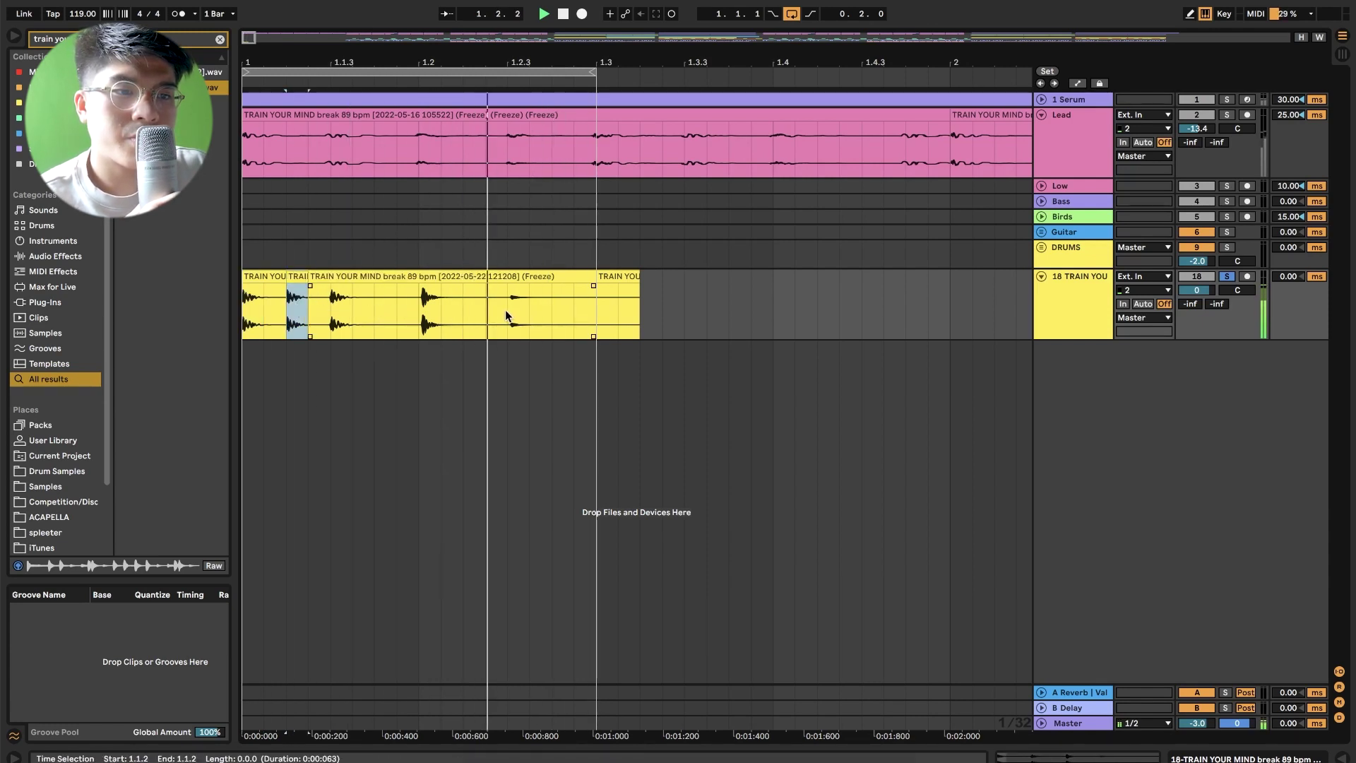
{"action": "left_click_drag", "start_coordinate": [507, 311], "coordinate": [546, 313]}
{"action": "key", "text": "super+d"}
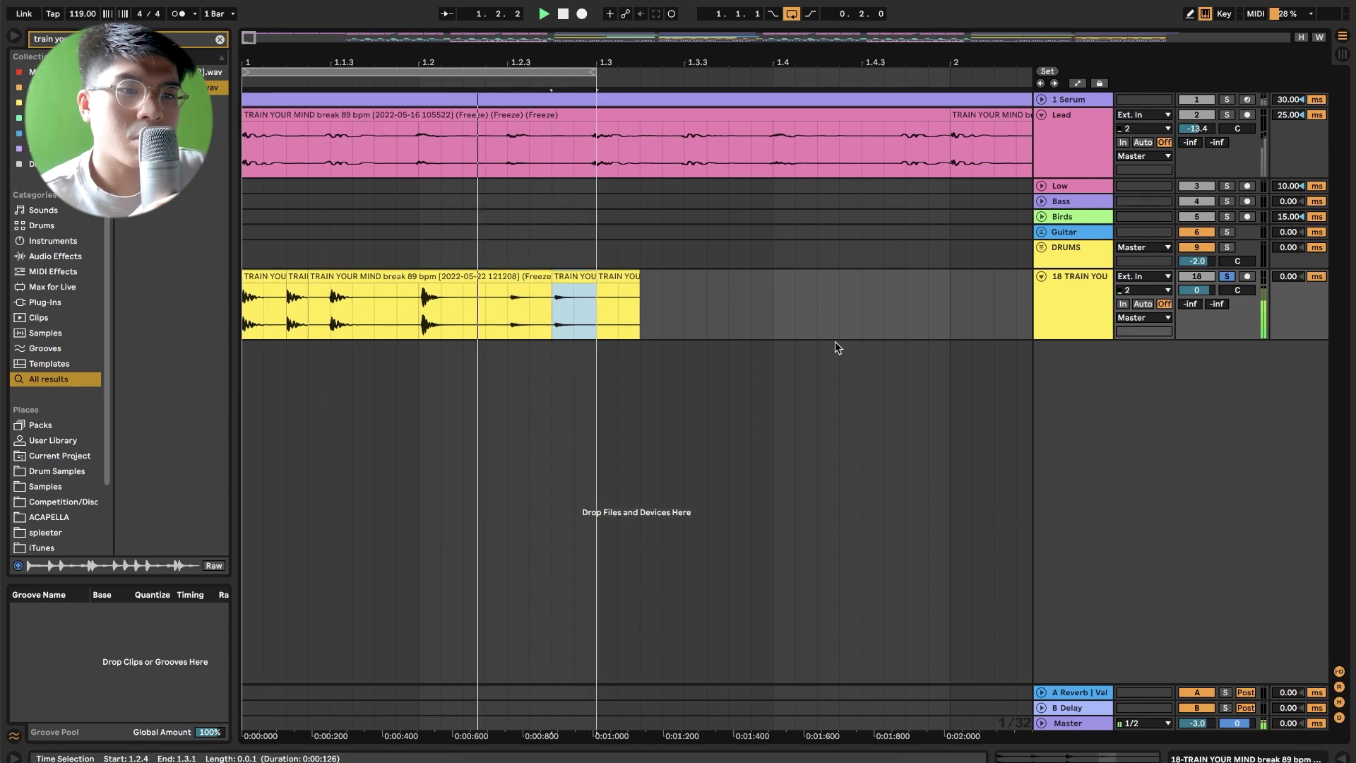
{"action": "mouse_move", "coordinate": [576, 276]}
{"action": "left_mouse_down"}
{"action": "mouse_move", "coordinate": [597, 276]}
{"action": "mouse_move", "coordinate": [559, 278]}
{"action": "left_mouse_up"}
Copy the 1/32 hat slice at 1.2.3 to 1.2.2 in the drum break clip.
{"action": "left_click", "coordinate": [752, 246]}
{"action": "left_click", "coordinate": [507, 316]}
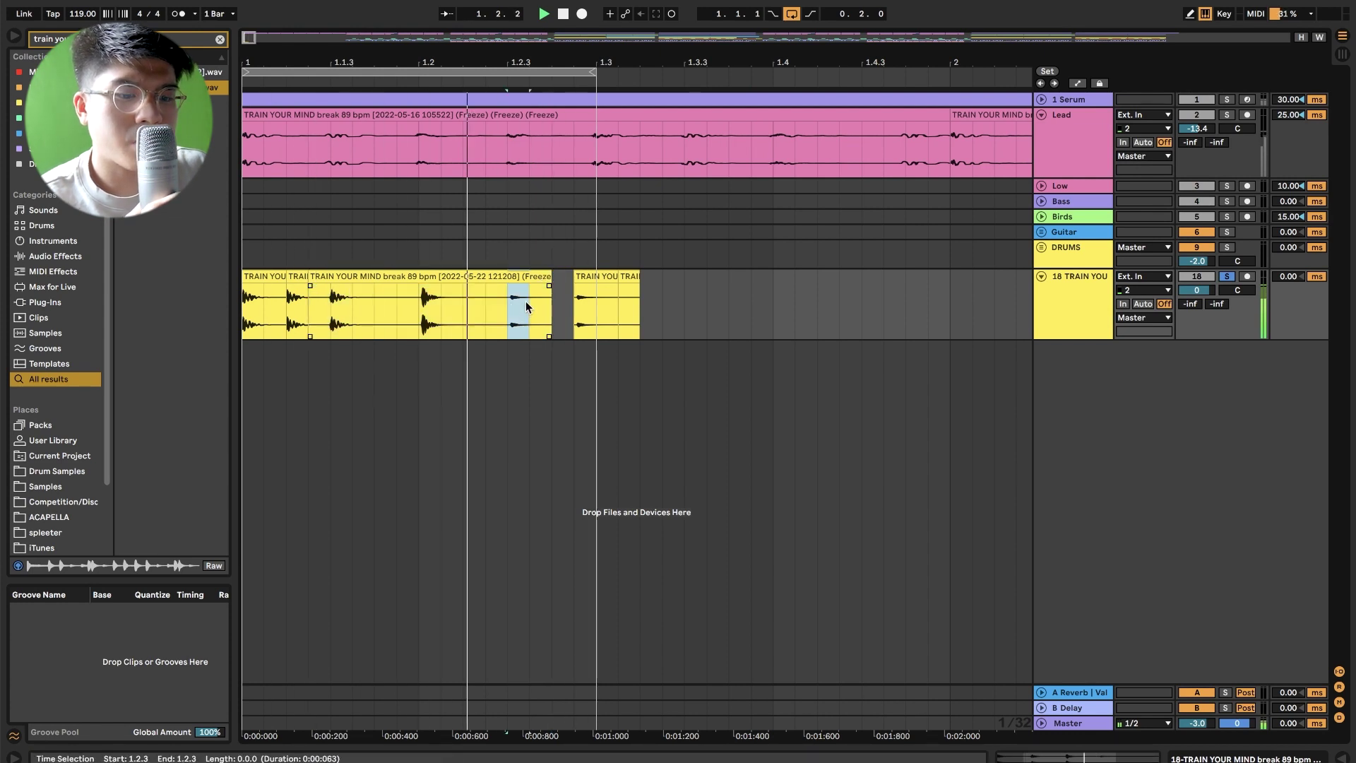
{"action": "key", "text": "super+c"}
{"action": "left_click", "coordinate": [467, 314]}
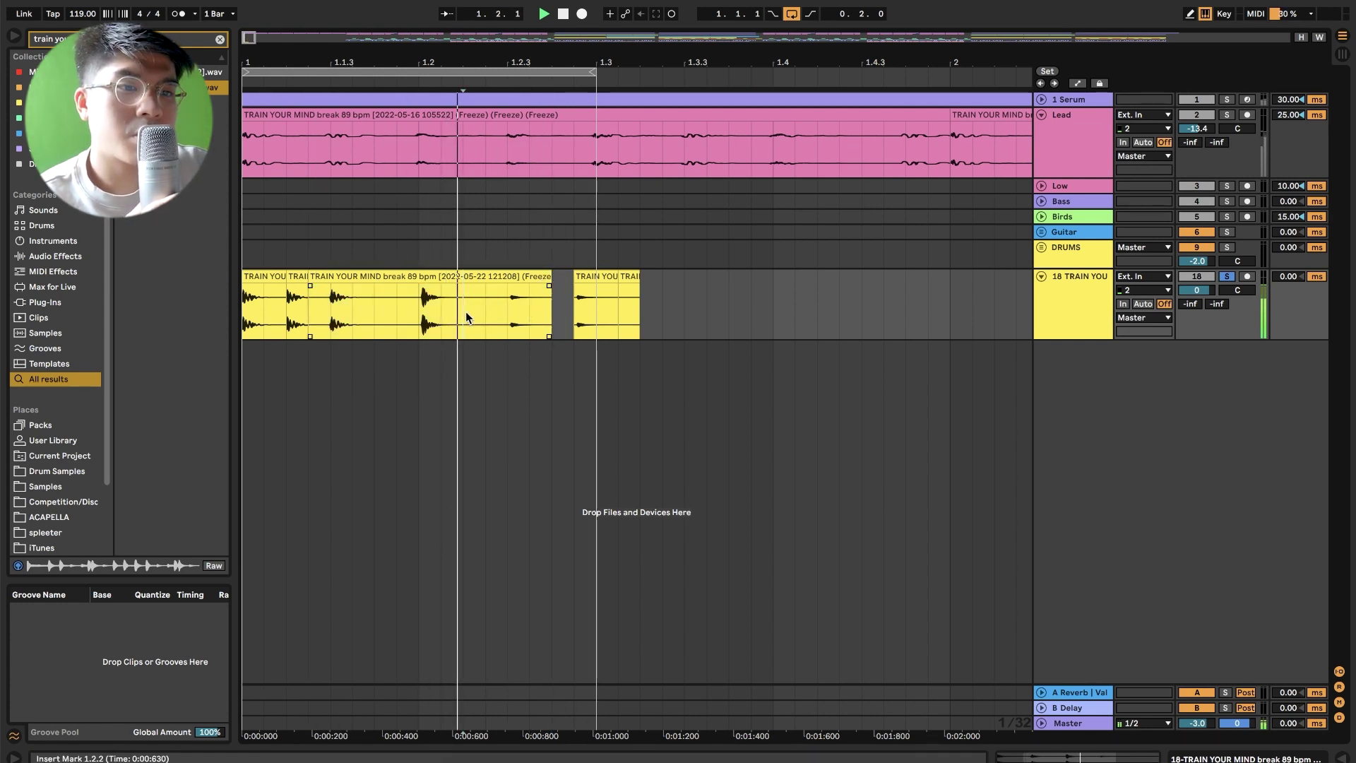
{"action": "key", "text": "super+v"}
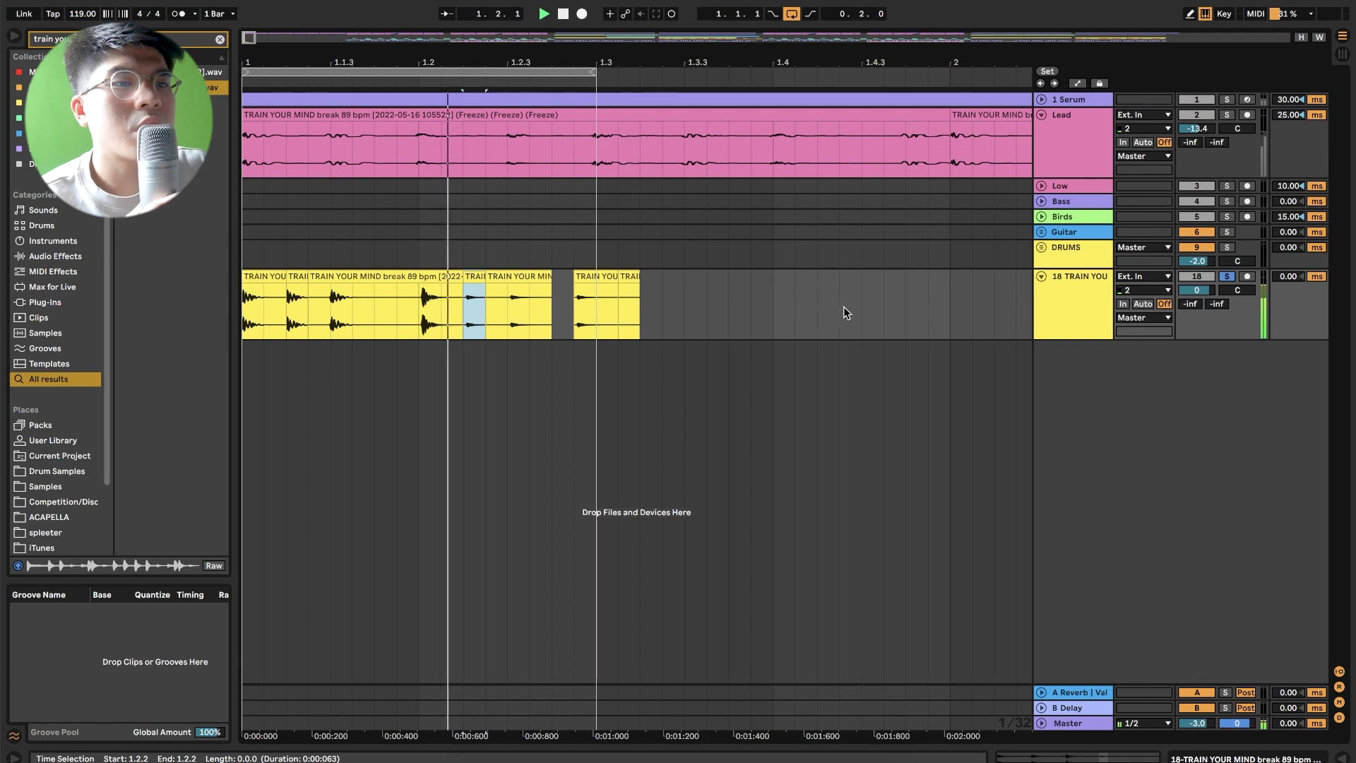
Consolidate the drum break slices from the start up to 1.3 into one clip and open its clip settings.
{"action": "left_click_drag", "start_coordinate": [596, 307], "coordinate": [223, 268]}
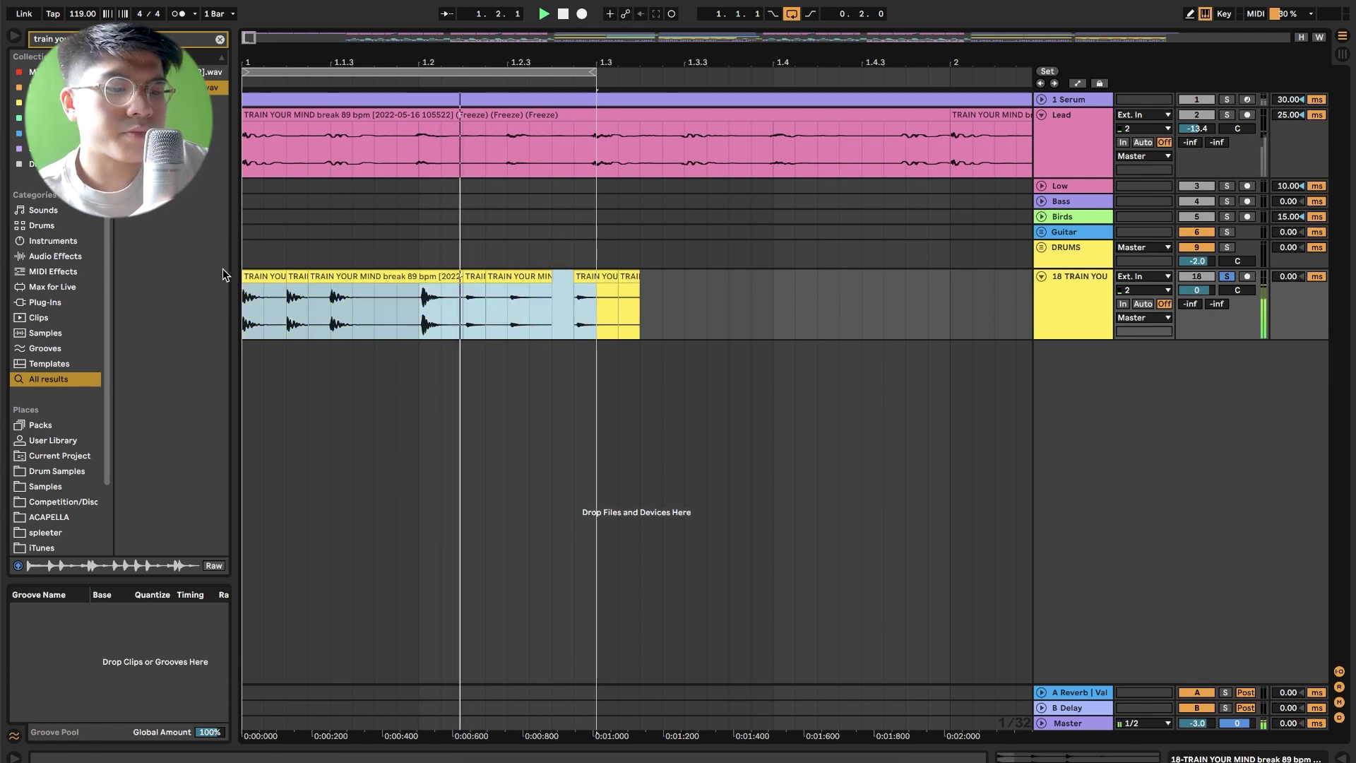
{"action": "key", "text": "ctrl+j"}
{"action": "key", "text": "Return"}
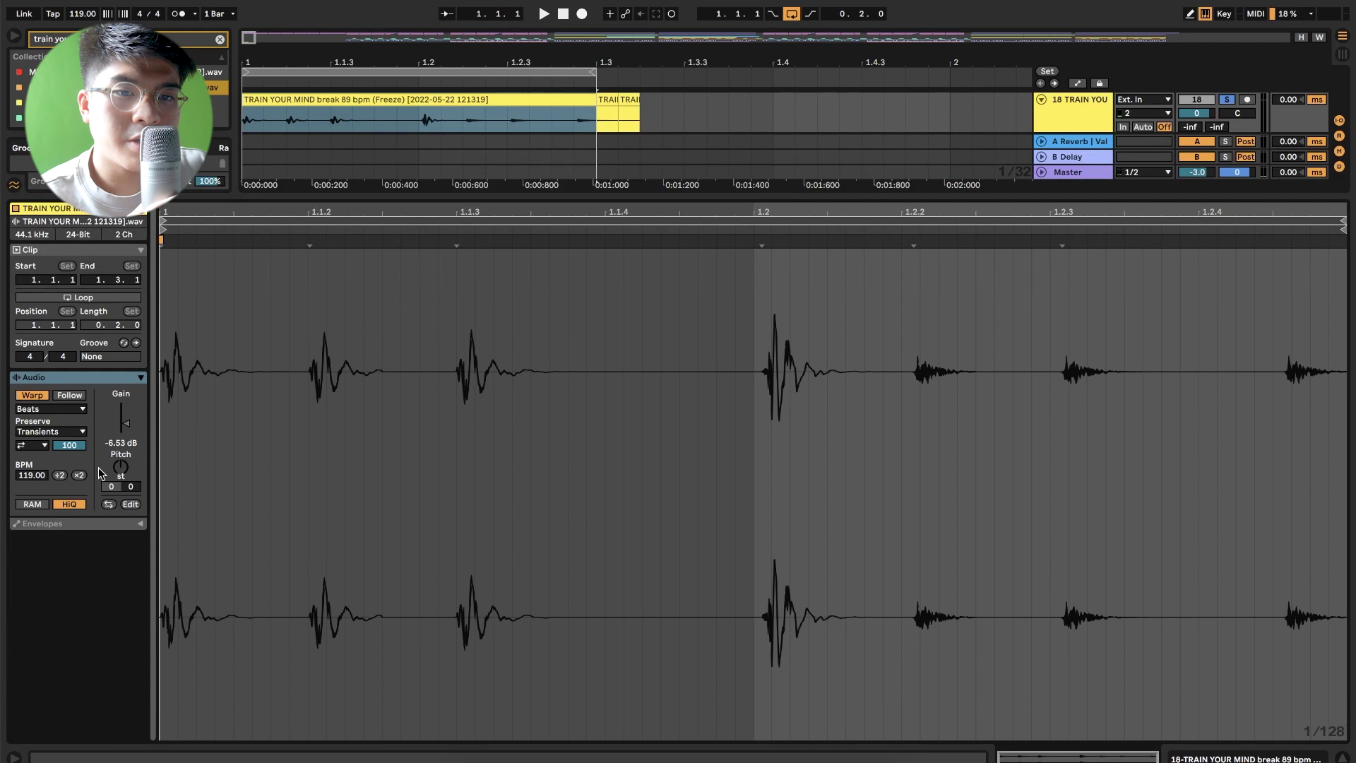
Set the consolidated clip's gain to 0 dB, with transient looping off and a transient envelope of 16.
{"action": "left_click", "coordinate": [115, 442]}
{"action": "type", "text": "0"}
{"action": "key", "text": "Return"}
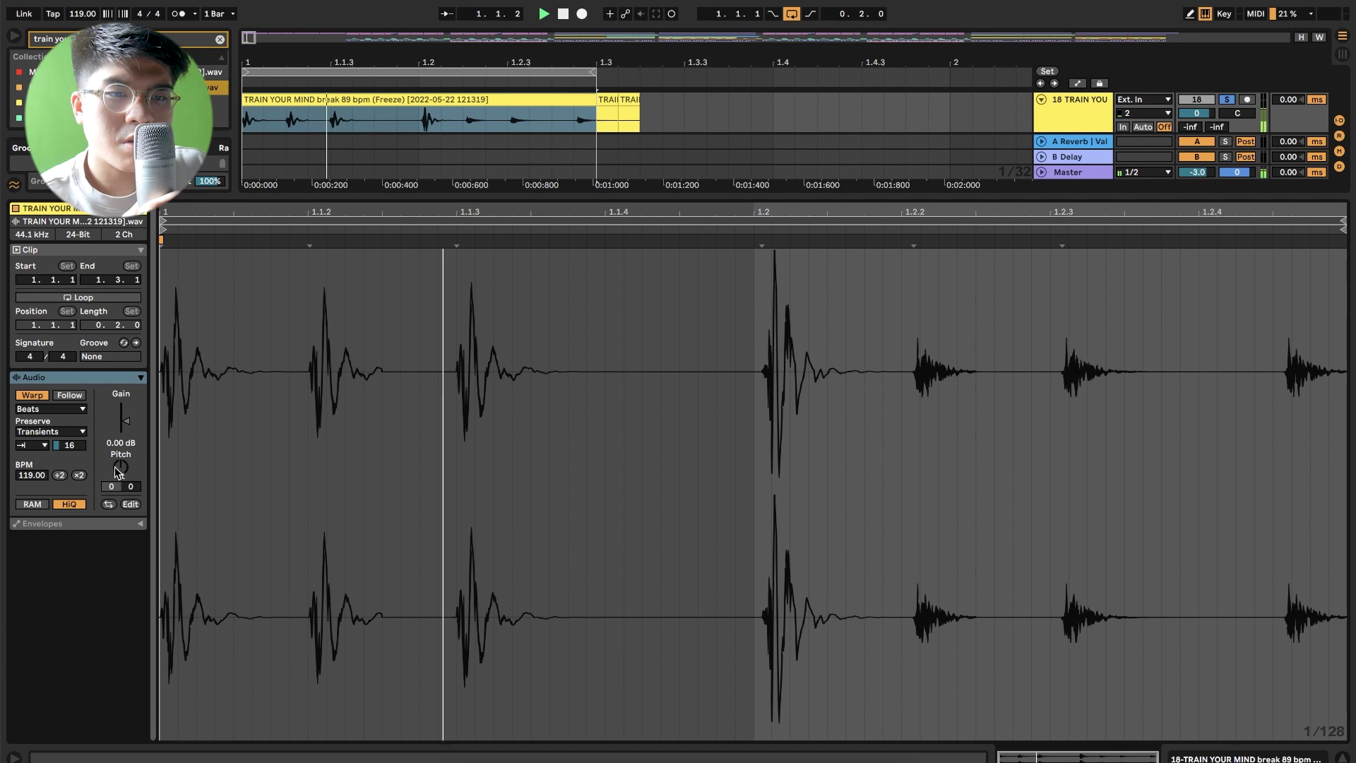
{"action": "key", "text": "ctrl+alt+l"}
Delete the two leftover 1/32 slices after 1.3 on the drum break track.
{"action": "left_click", "coordinate": [614, 278]}
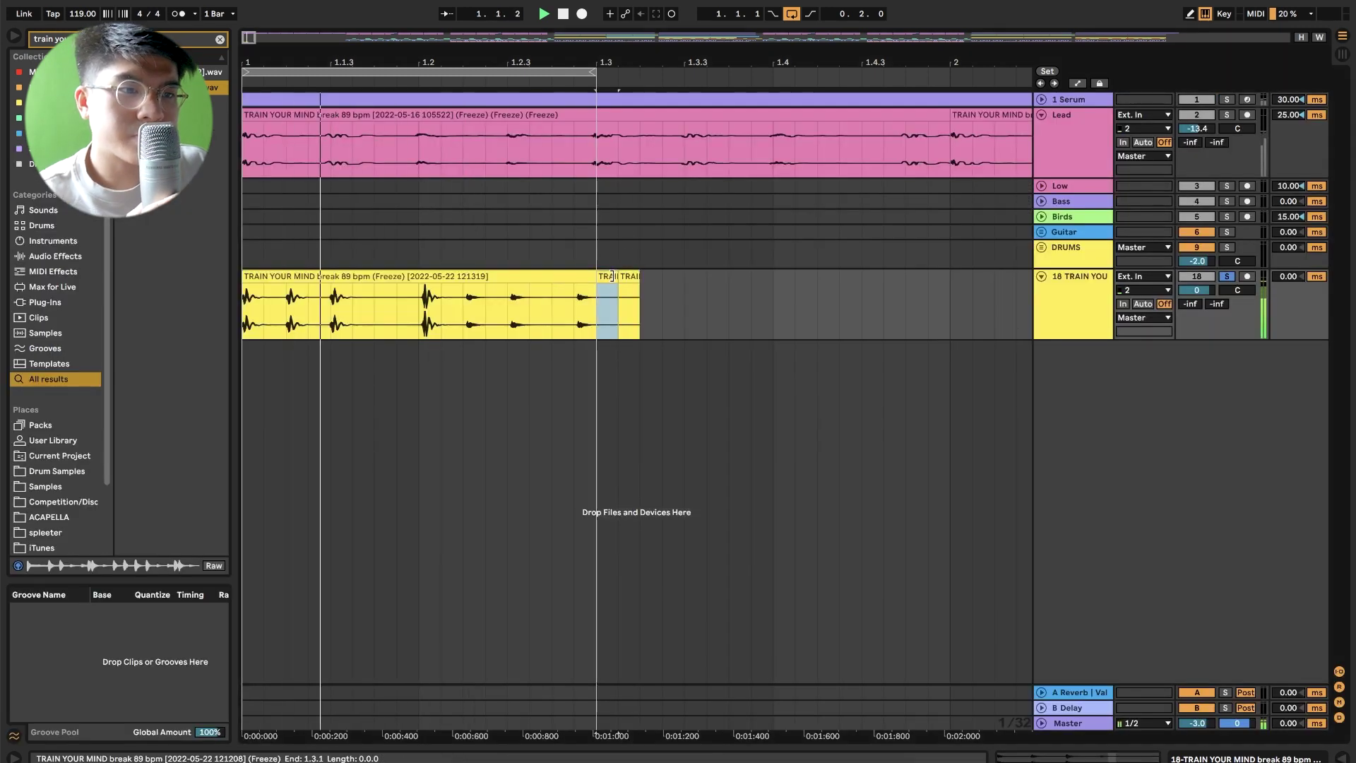
{"action": "key", "text": "Delete"}
{"action": "left_click", "coordinate": [622, 275]}
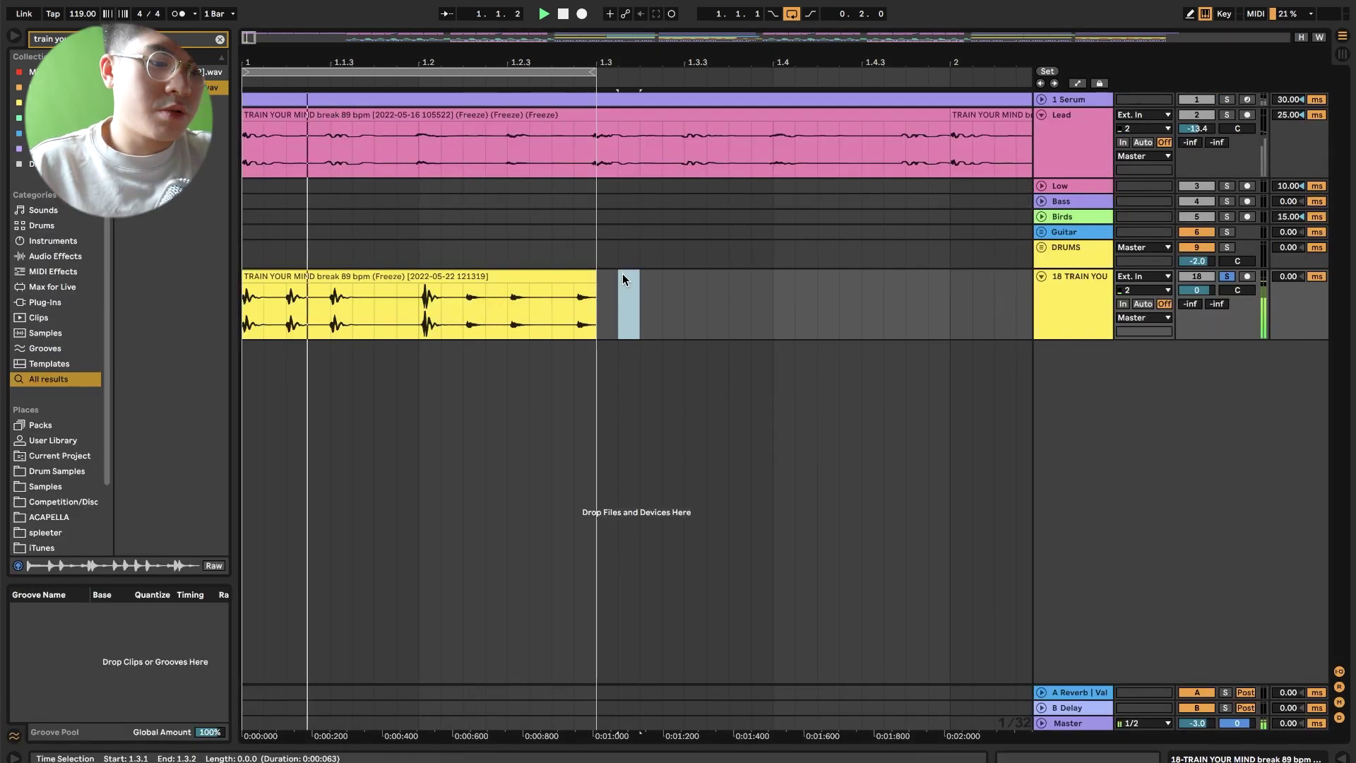
Add a Glue Compressor from the Dynamics audio effects to the drum break track.
{"action": "double_click", "coordinate": [1055, 282]}
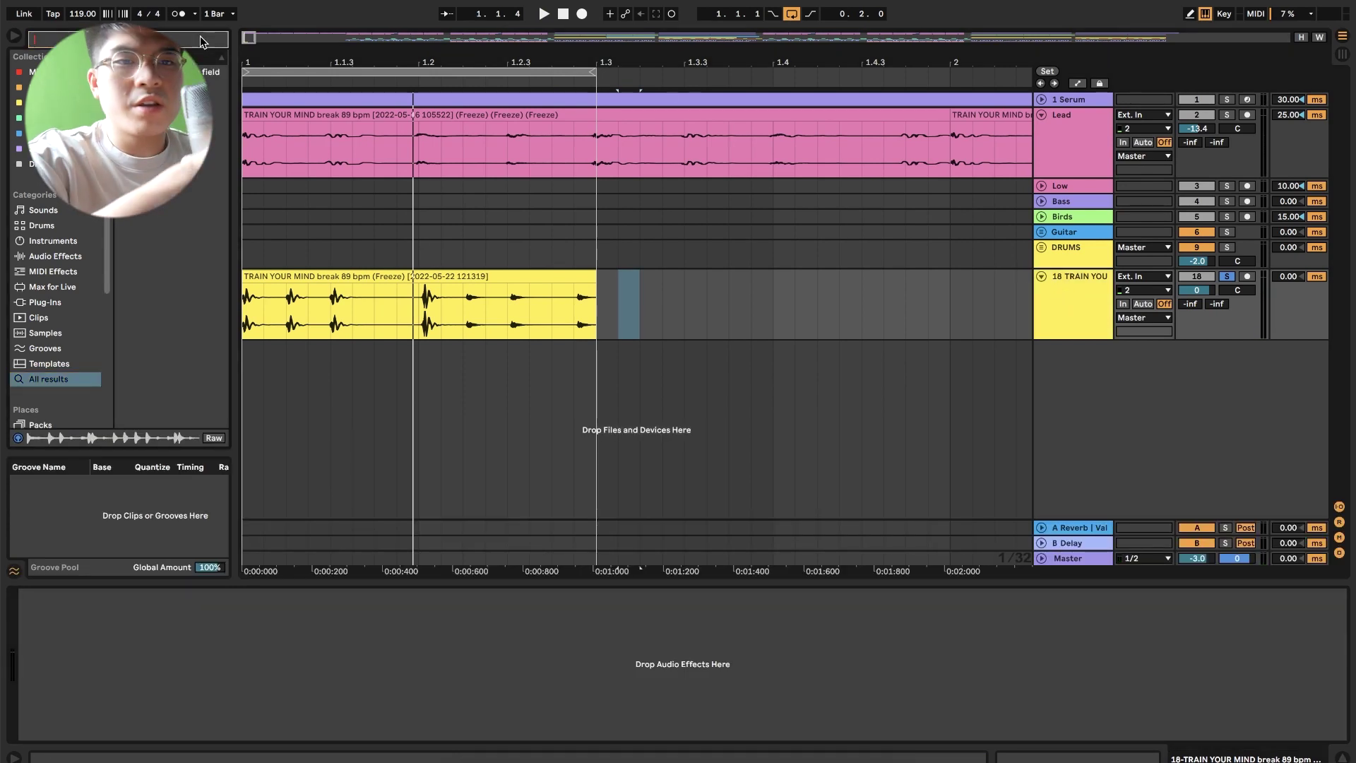
{"action": "scroll", "coordinate": [110, 328], "scroll_direction": "down", "scroll_amount": 5}
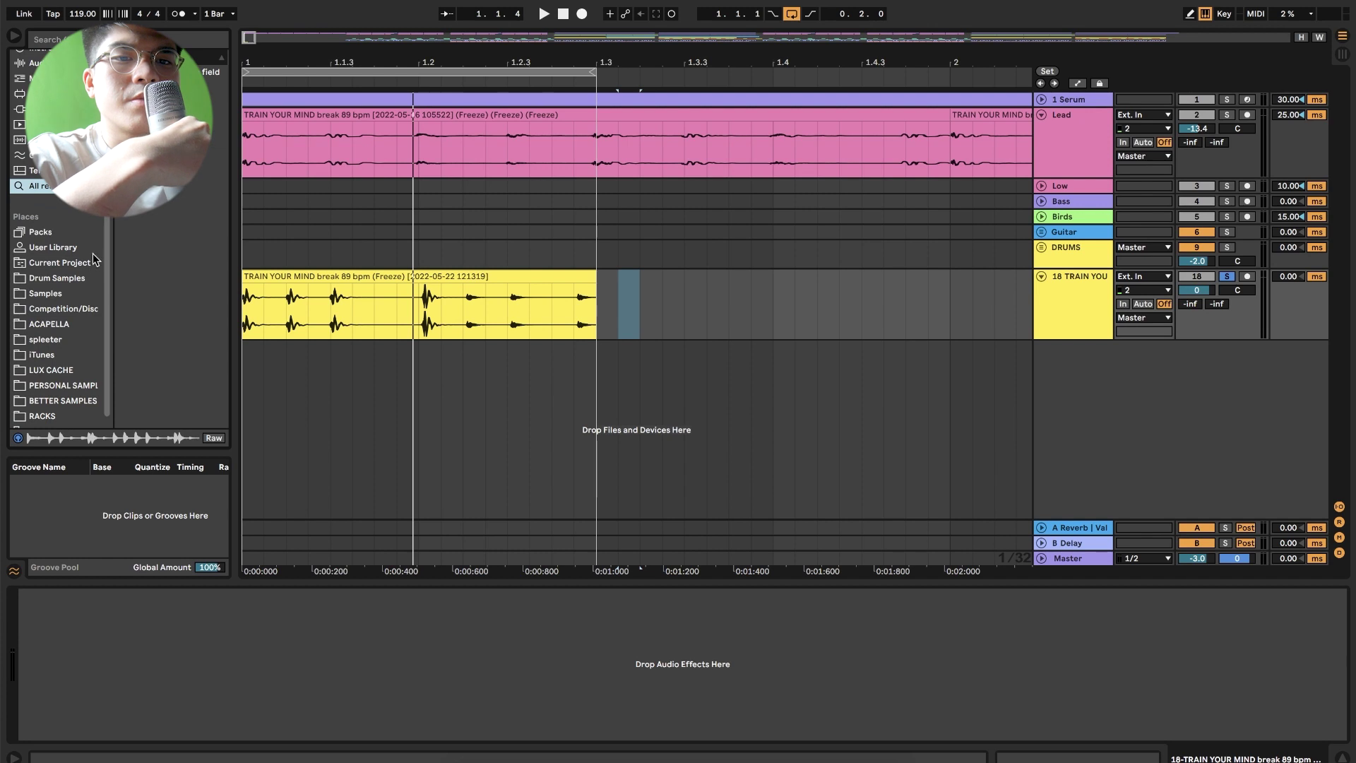
{"action": "scroll", "coordinate": [93, 258], "scroll_direction": "up", "scroll_amount": 5}
{"action": "scroll", "coordinate": [54, 222], "scroll_direction": "down", "scroll_amount": 4}
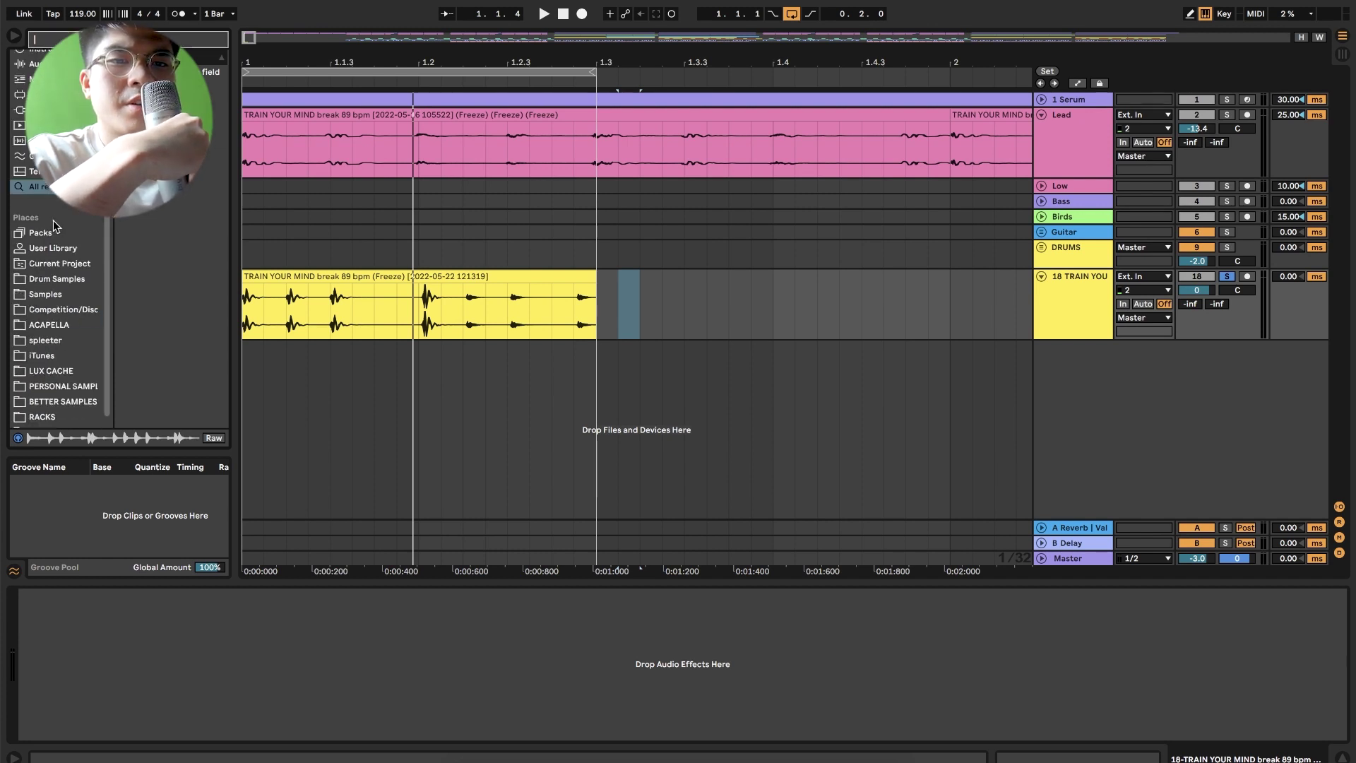
{"action": "key", "text": "Escape"}
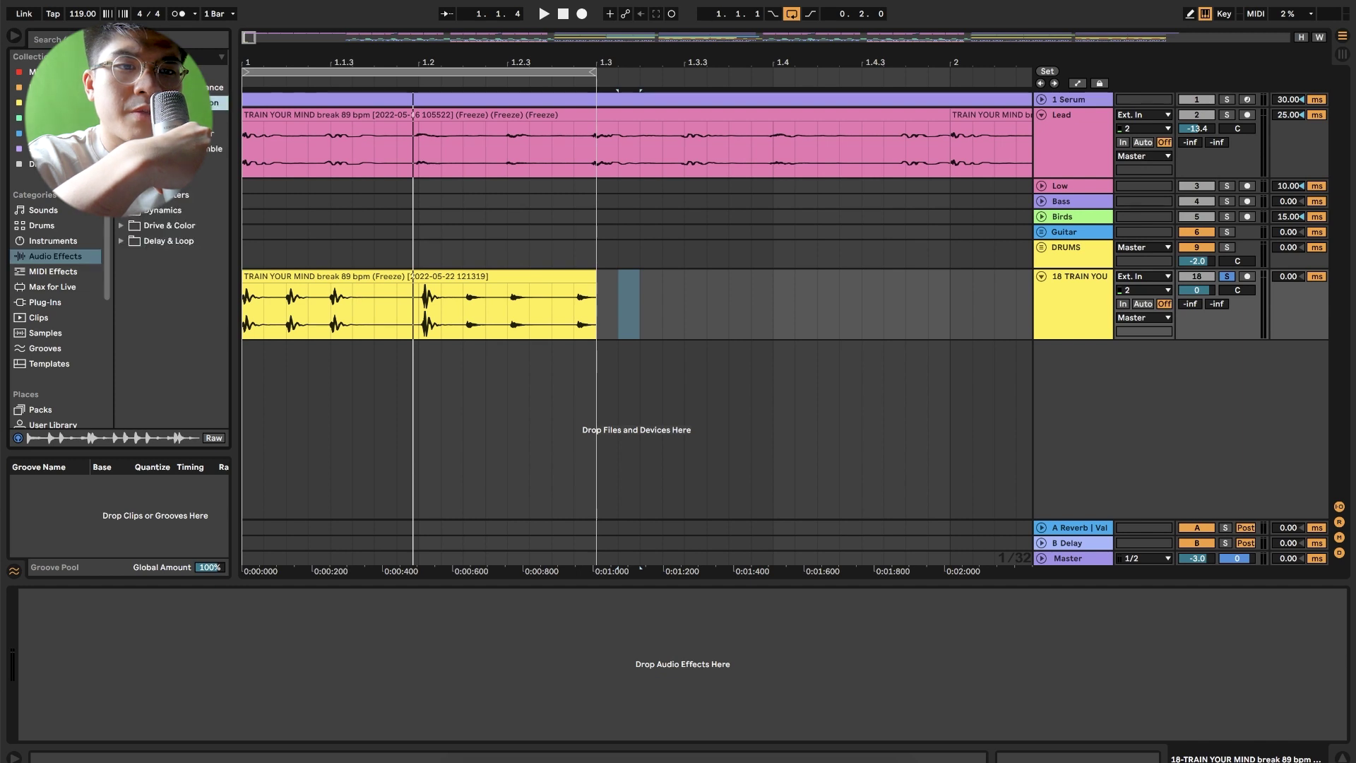
{"action": "left_click_drag", "start_coordinate": [400, 305], "coordinate": [406, 306]}
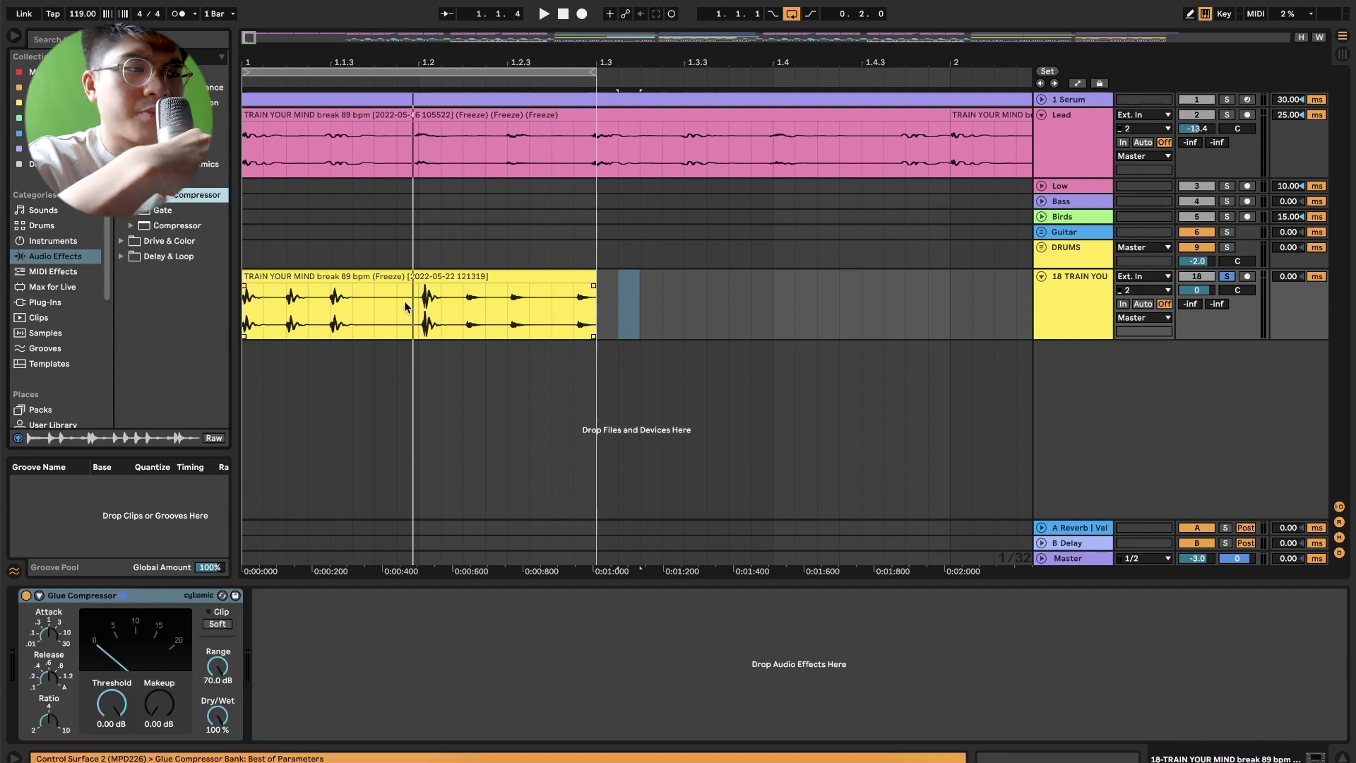
With the loop playing, enable the Glue Compressor's soft clipping and lower its threshold to -21 dB.
{"action": "key", "text": "space"}
{"action": "left_click", "coordinate": [424, 276]}
{"action": "key", "text": "space"}
{"action": "key", "text": "space"}
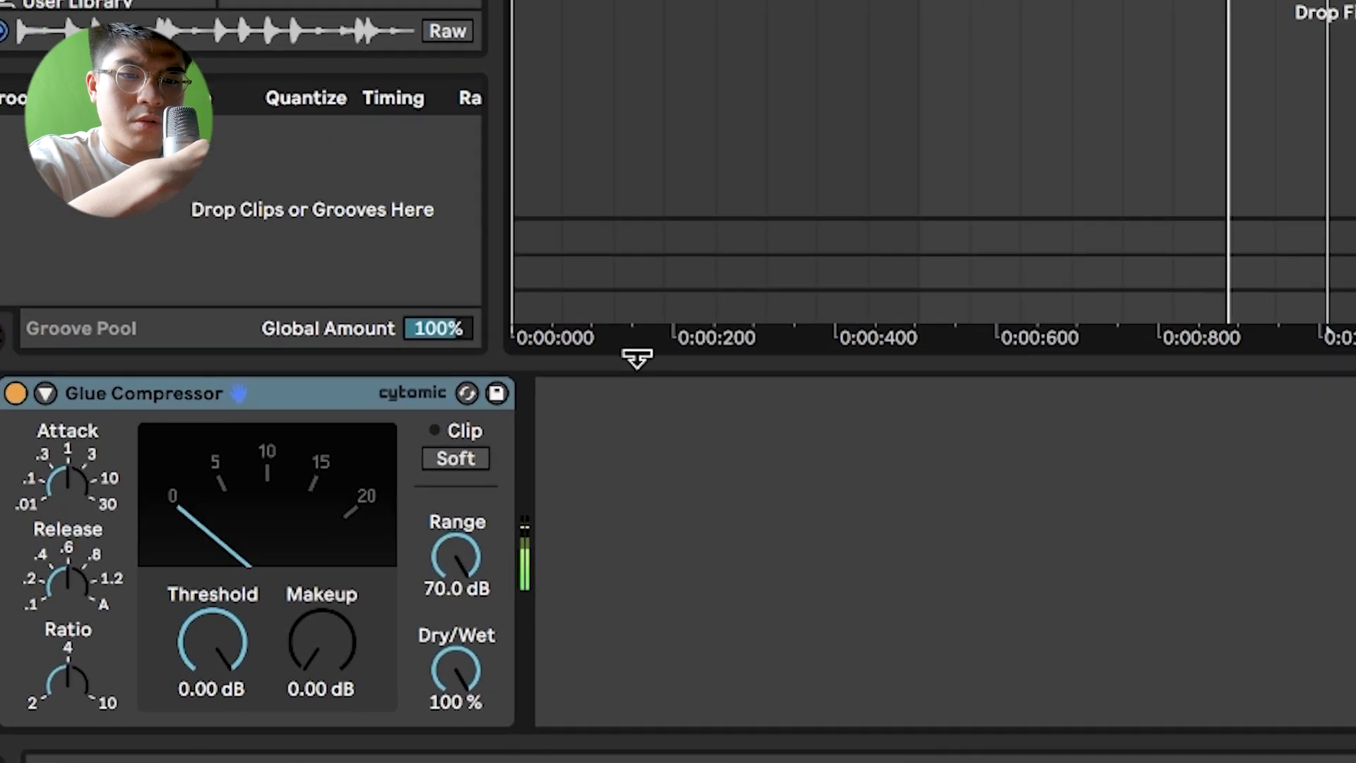
{"action": "left_click", "coordinate": [461, 457]}
{"action": "left_click_drag", "start_coordinate": [212, 642], "coordinate": [235, 623]}
{"action": "left_click_drag", "start_coordinate": [212, 698], "coordinate": [212, 702]}
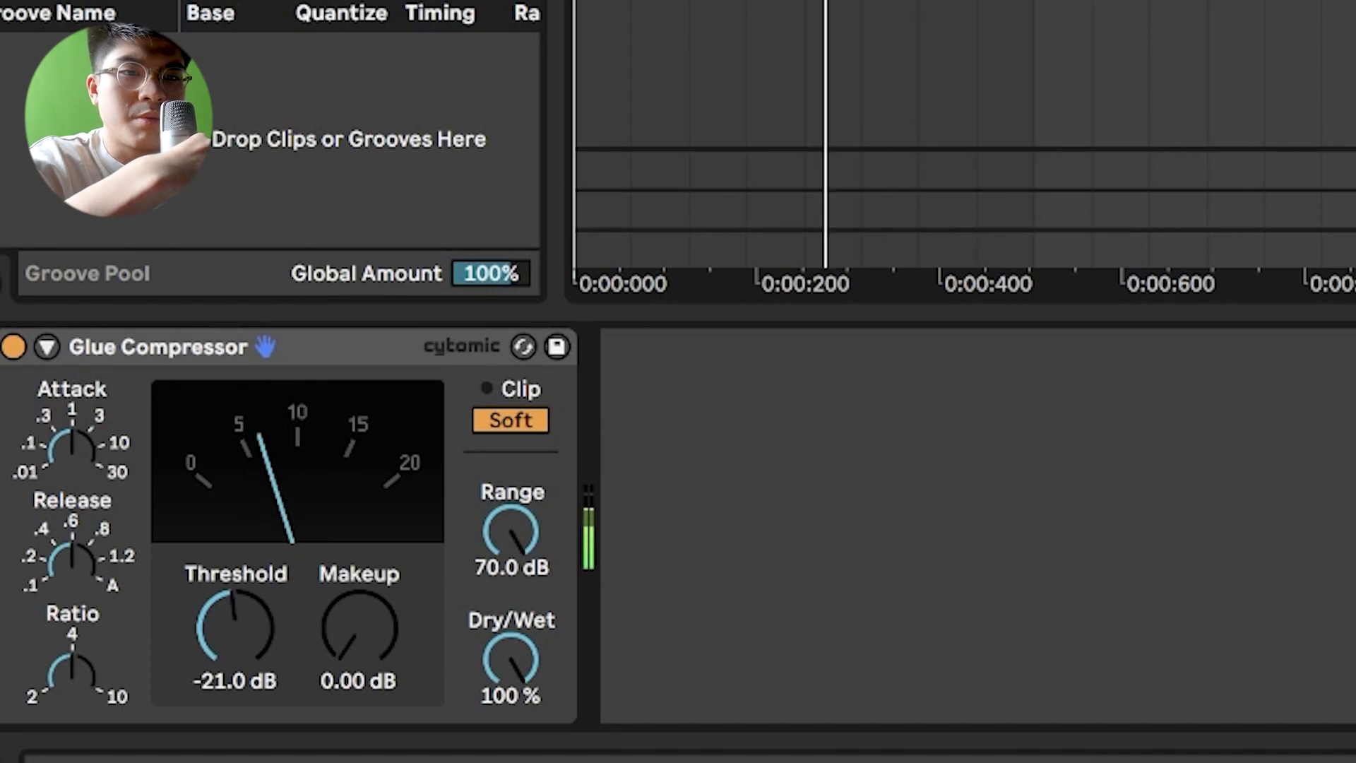
Add a Saturator using the Medium Curve, with its color base at 11.4 and depth at -19.8.
{"action": "key", "text": "Return"}
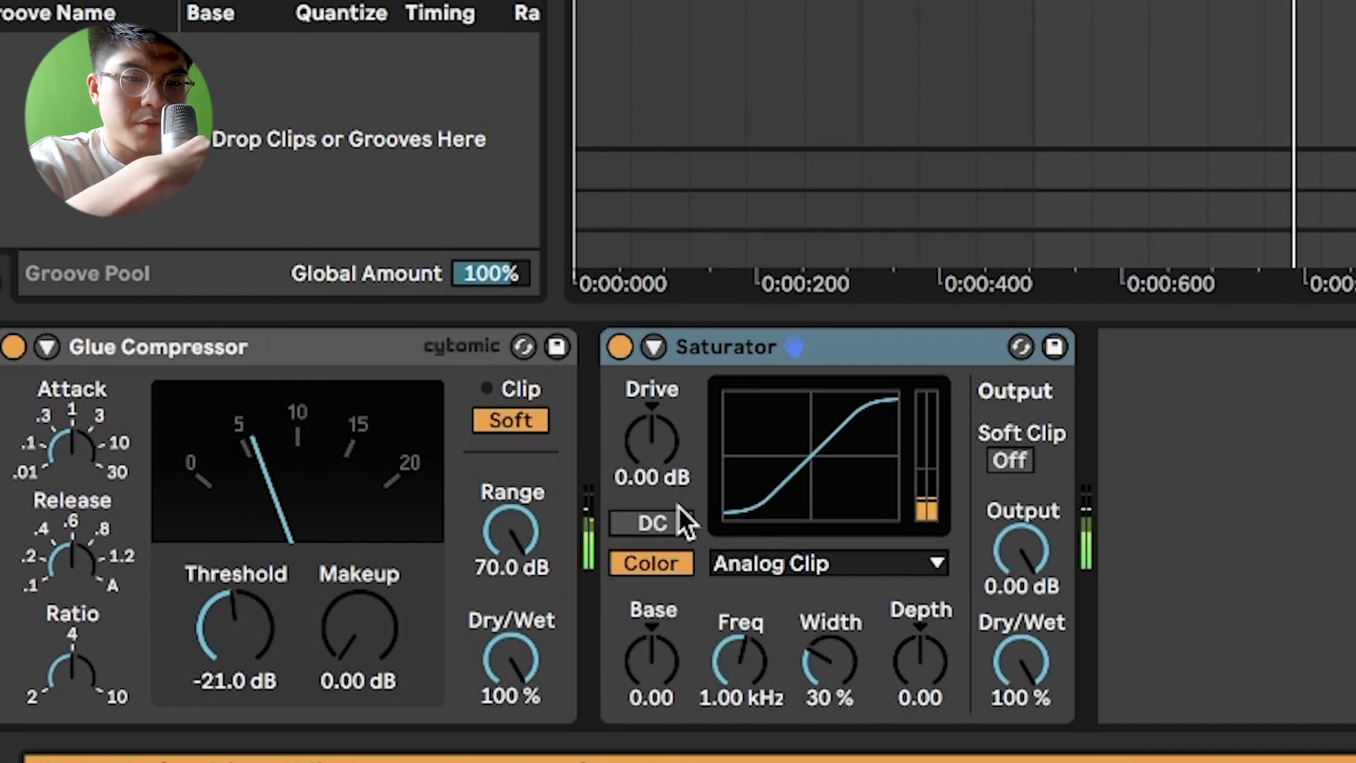
{"action": "left_click", "coordinate": [777, 561]}
{"action": "left_click", "coordinate": [769, 664]}
{"action": "left_click", "coordinate": [652, 660]}
{"action": "mouse_move", "coordinate": [651, 661]}
{"action": "left_mouse_down"}
{"action": "mouse_move", "coordinate": [651, 632]}
{"action": "mouse_move", "coordinate": [651, 731]}
{"action": "mouse_move", "coordinate": [651, 664]}
{"action": "left_mouse_up"}
{"action": "left_click_drag", "start_coordinate": [956, 672], "coordinate": [919, 699]}
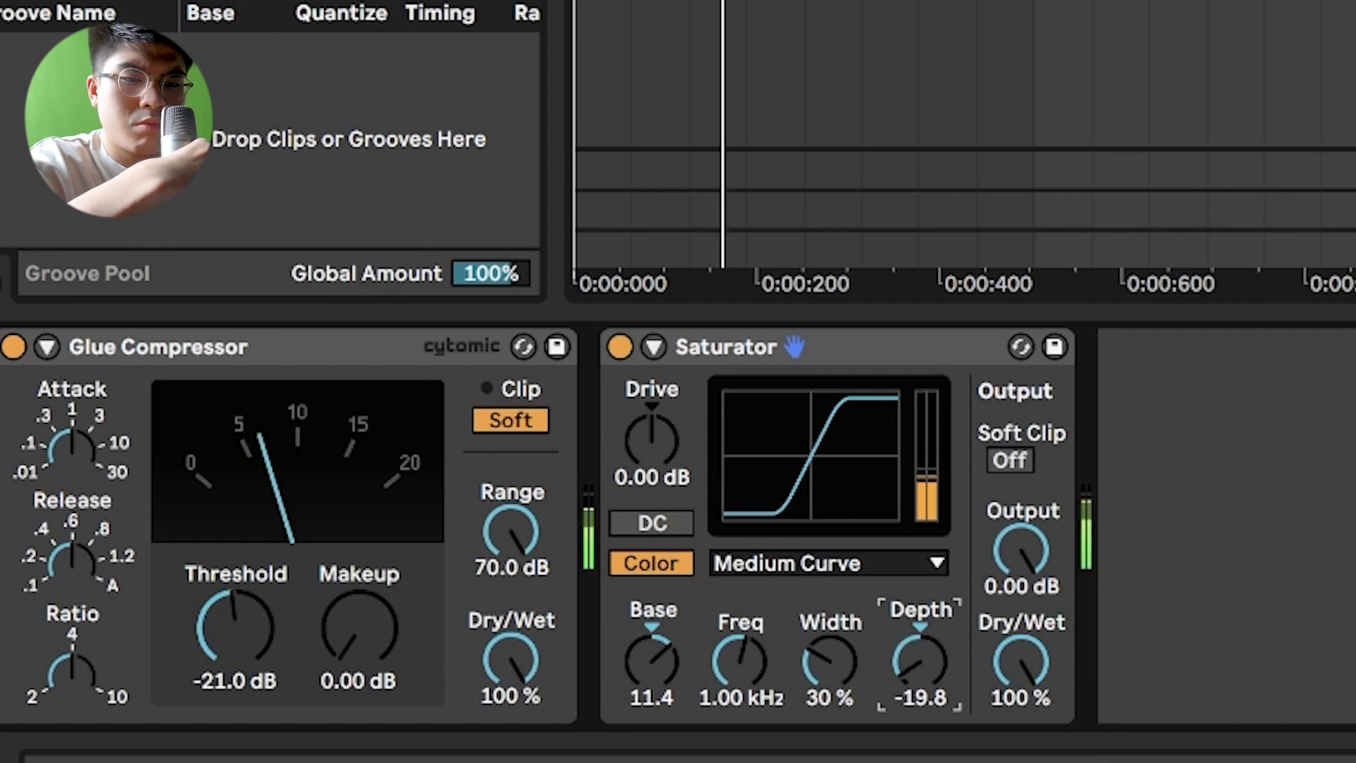
Move the Saturator before the Glue Compressor and set its base to -9.71 and depth to -11.8.
{"action": "left_click_drag", "start_coordinate": [855, 350], "coordinate": [212, 532]}
{"action": "left_click_drag", "start_coordinate": [44, 661], "coordinate": [45, 689]}
{"action": "left_click_drag", "start_coordinate": [326, 657], "coordinate": [327, 644]}
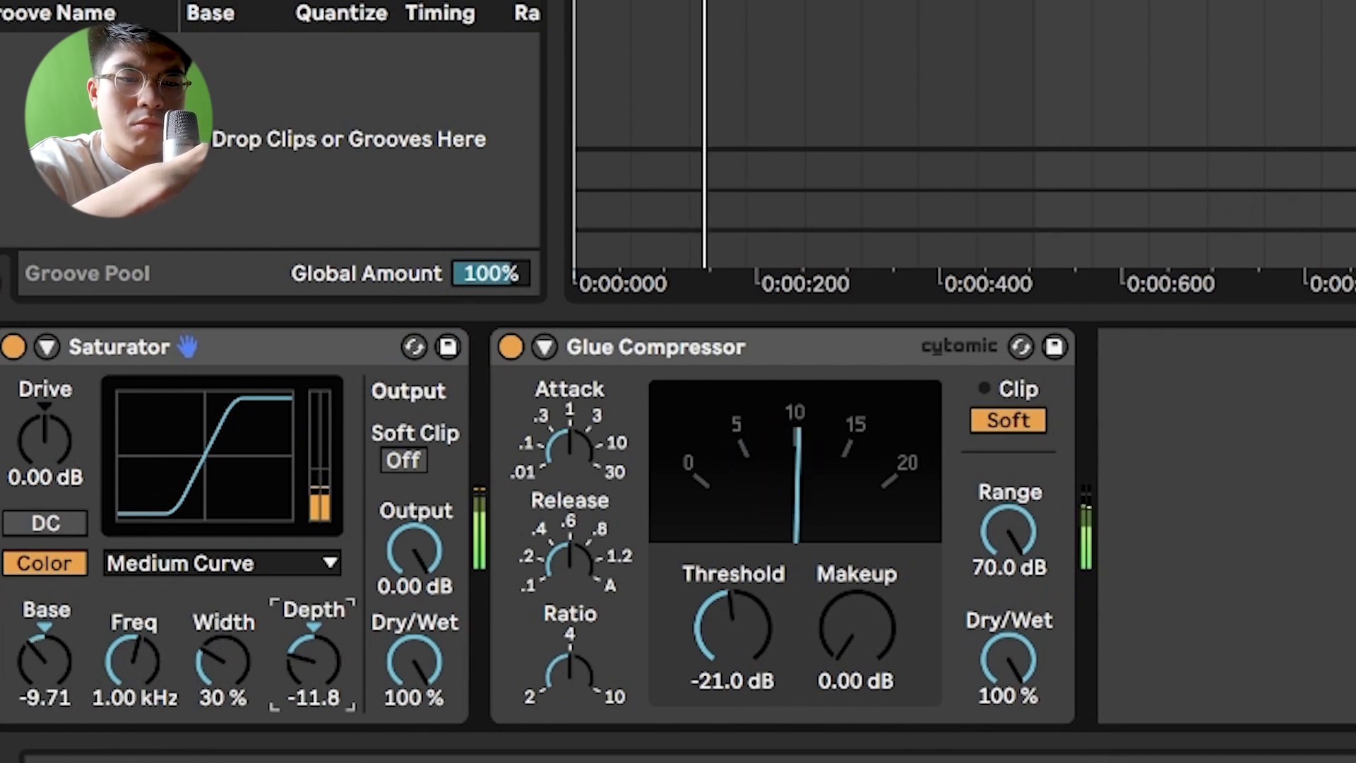
Turn on the Saturator's soft clip, raise its drive to 2.29 dB and stop playback.
{"action": "left_click", "coordinate": [400, 463]}
{"action": "left_click", "coordinate": [78, 428]}
{"action": "left_click_drag", "start_coordinate": [79, 428], "coordinate": [42, 444]}
{"action": "key", "text": "space"}
Freeze and flatten the drum break track to print its Saturator and Glue Compressor processing.
{"action": "right_click", "coordinate": [1081, 309]}
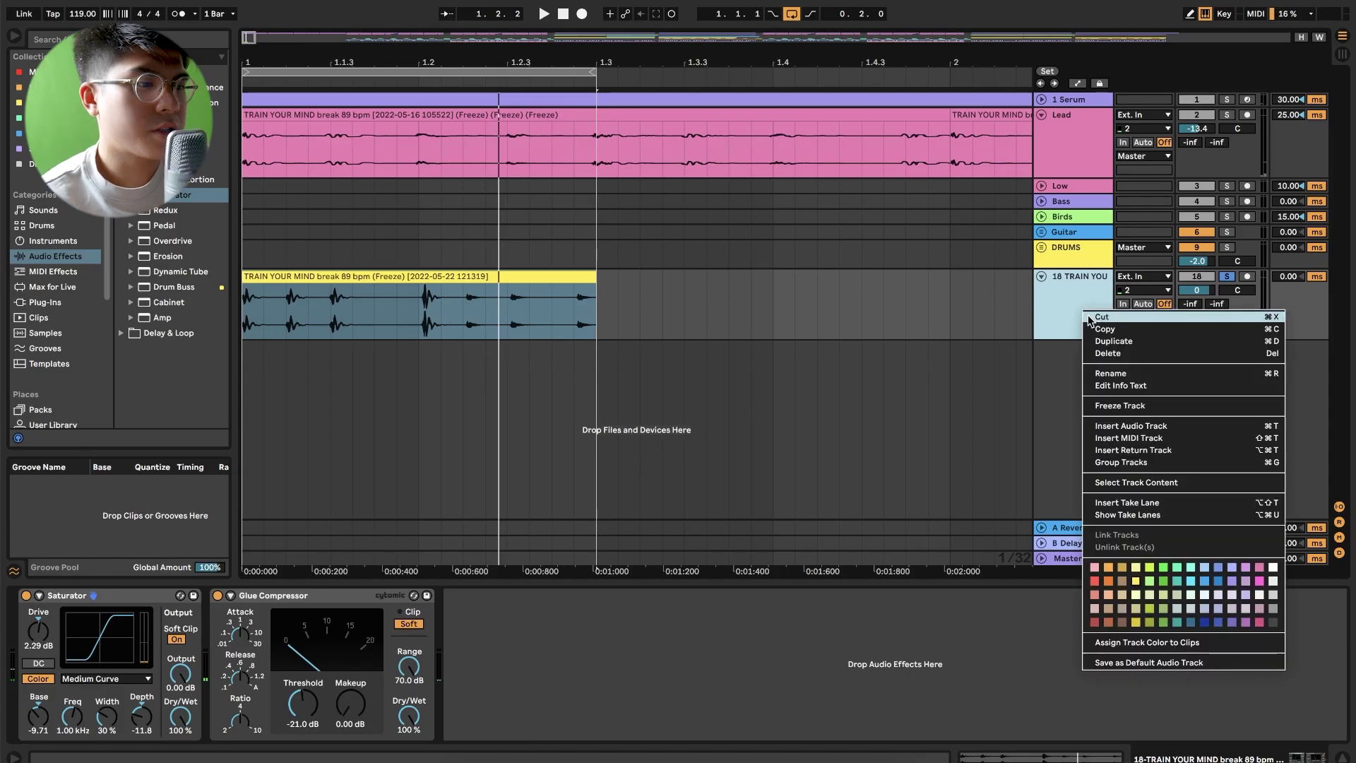
{"action": "left_click", "coordinate": [1135, 482]}
{"action": "right_click", "coordinate": [1060, 309]}
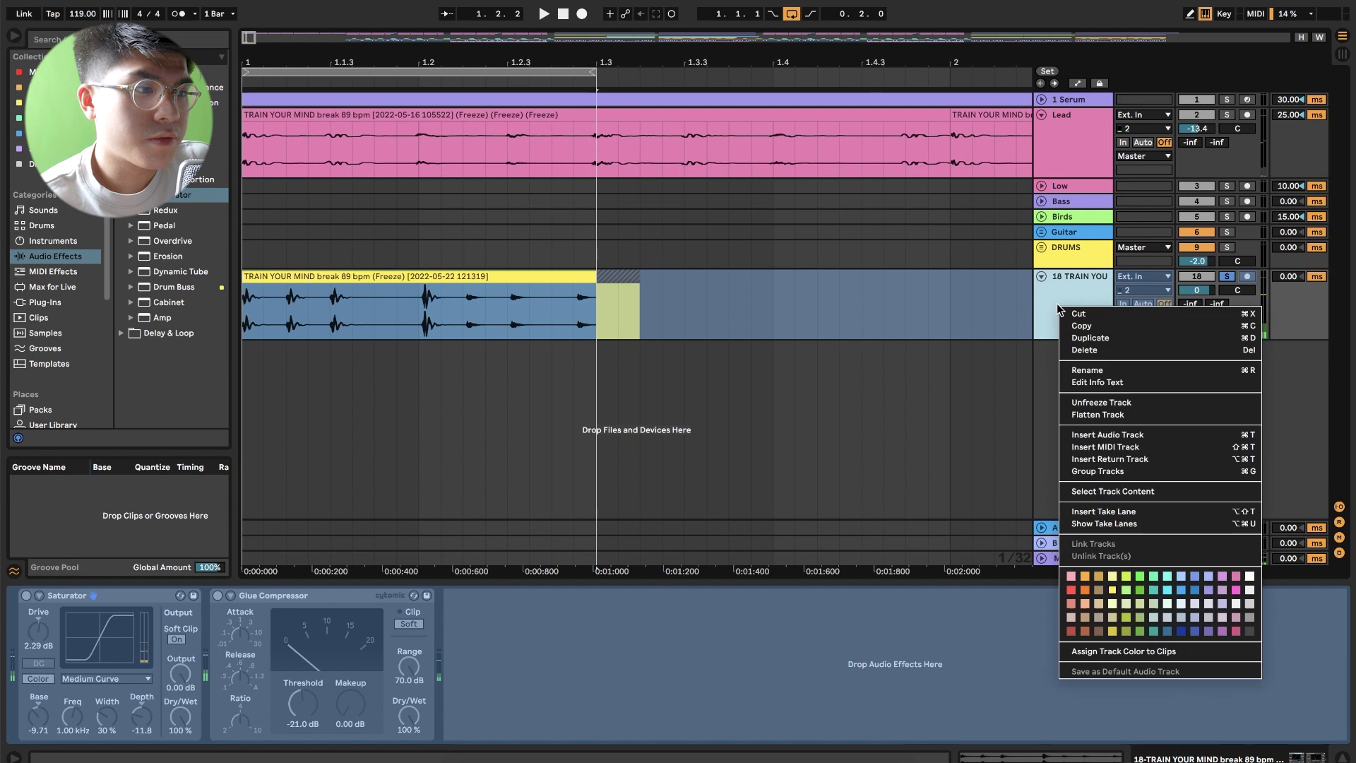
{"action": "left_click", "coordinate": [1106, 416]}
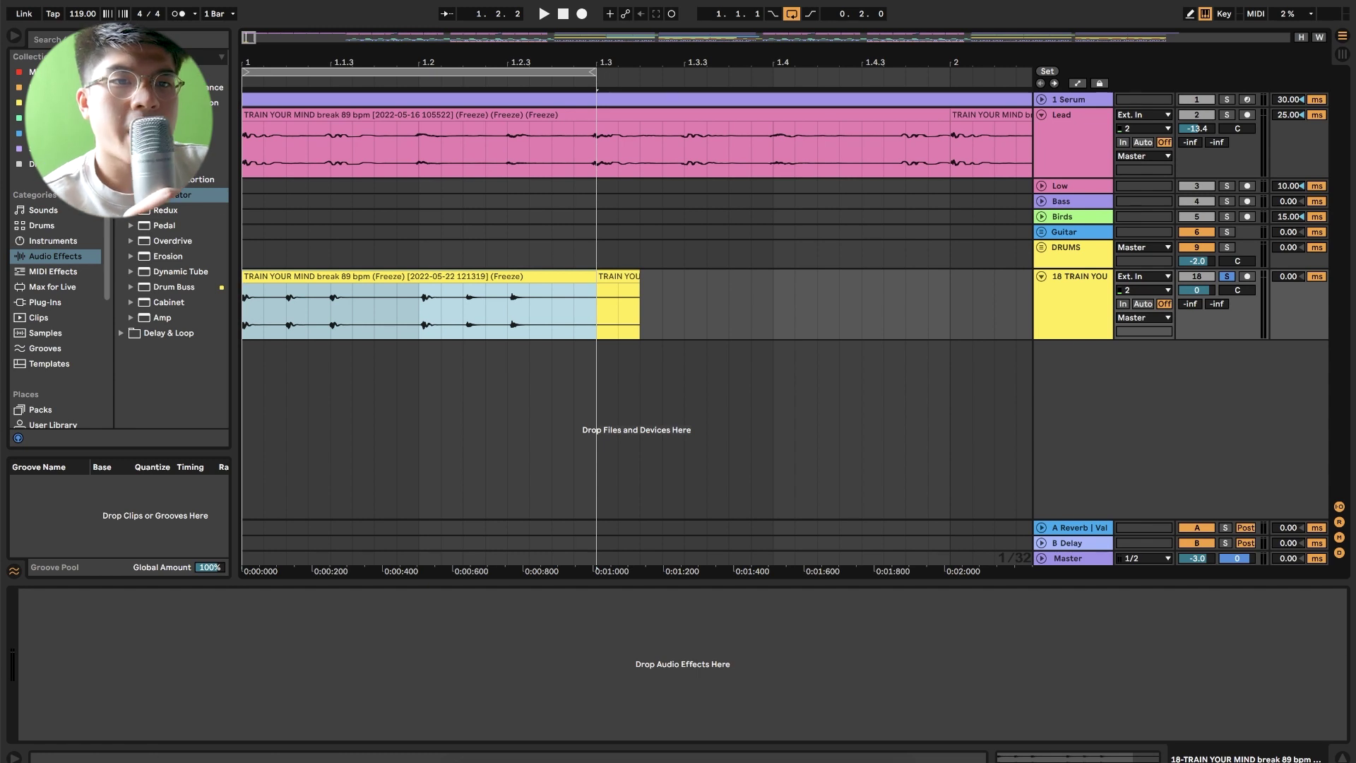
Find Corpus among the audio effects, add it to the drum break track and play the loop.
{"action": "left_click", "coordinate": [121, 164]}
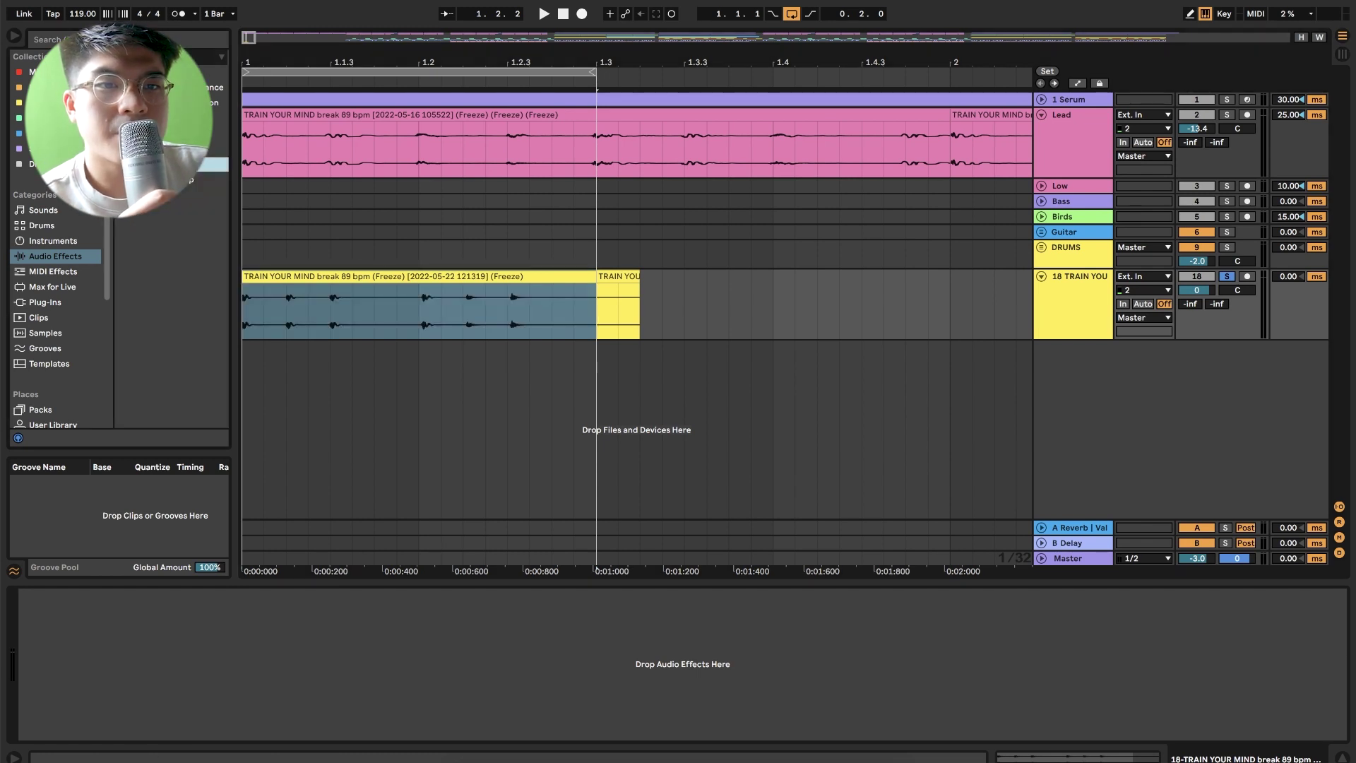
{"action": "left_click", "coordinate": [121, 179]}
{"action": "left_click", "coordinate": [121, 103]}
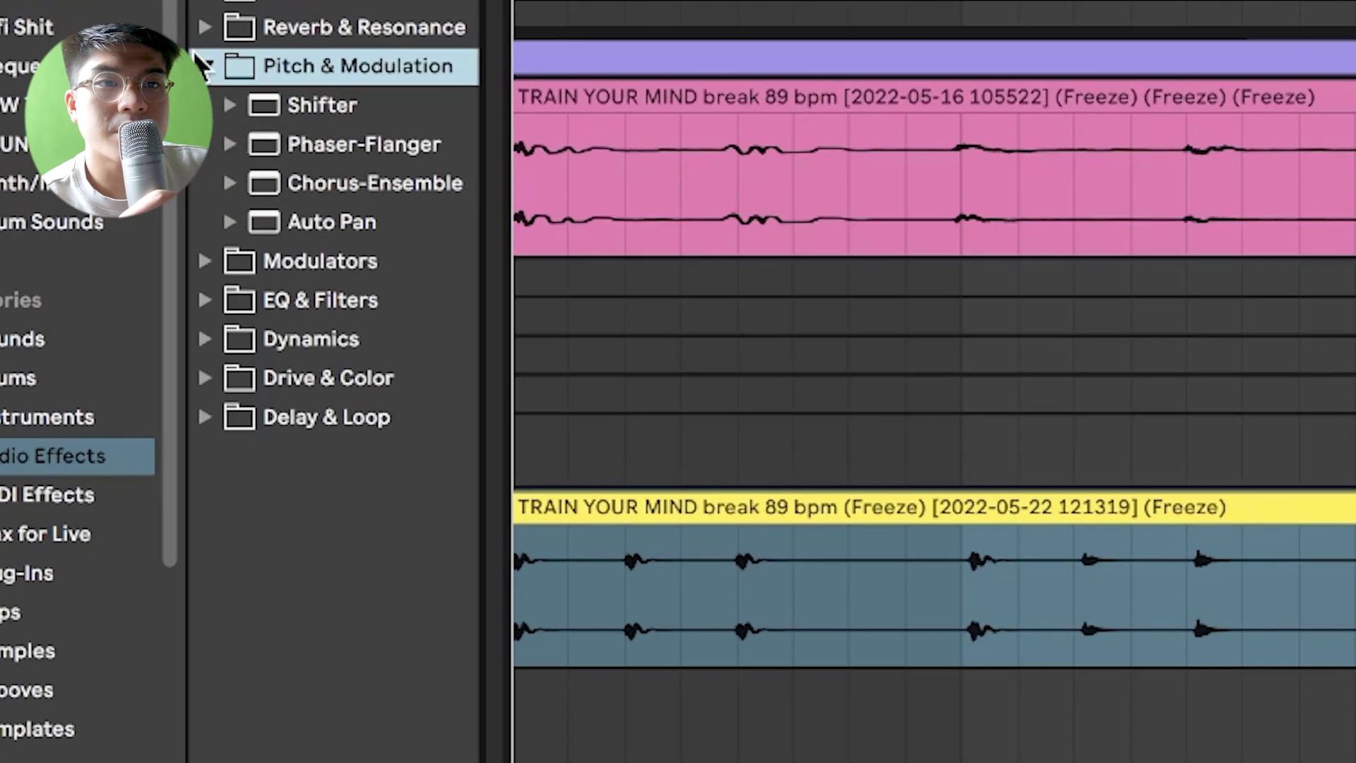
{"action": "left_click", "coordinate": [121, 103]}
{"action": "left_click", "coordinate": [215, 18]}
{"action": "left_click_drag", "start_coordinate": [363, 272], "coordinate": [939, 621]}
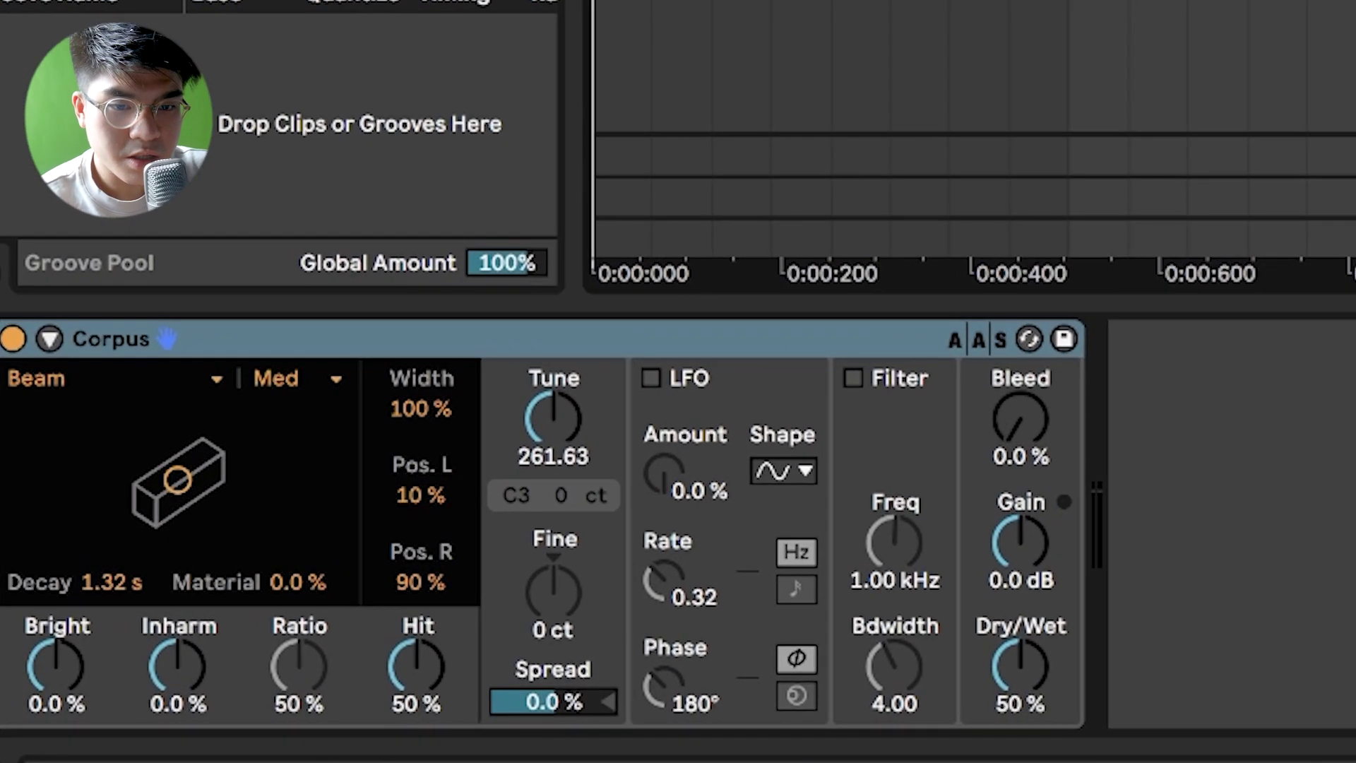
{"action": "left_click", "coordinate": [34, 595]}
{"action": "key", "text": "Escape"}
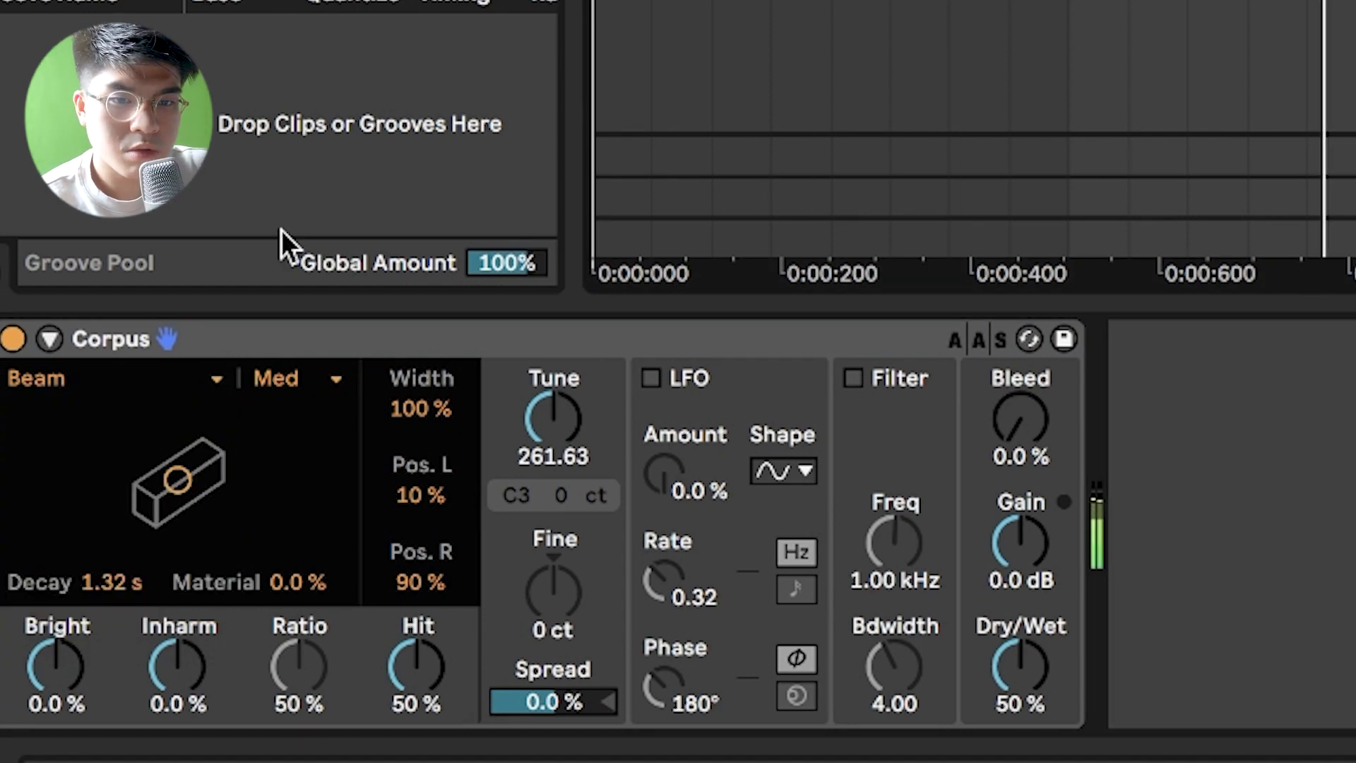
Try the Marimba and String resonators in Corpus, adjusting the decay and setting the material to 38%.
{"action": "left_click", "coordinate": [116, 379]}
{"action": "left_click", "coordinate": [77, 443]}
{"action": "mouse_move", "coordinate": [119, 582]}
{"action": "left_mouse_down"}
{"action": "mouse_move", "coordinate": [118, 636]}
{"action": "mouse_move", "coordinate": [119, 573]}
{"action": "left_mouse_up"}
{"action": "left_click_drag", "start_coordinate": [296, 583], "coordinate": [297, 537]}
{"action": "left_click_drag", "start_coordinate": [145, 584], "coordinate": [145, 544]}
{"action": "left_click", "coordinate": [113, 375]}
{"action": "left_click", "coordinate": [74, 476]}
Switch Corpus to the Pipe resonator with a decay of 3.16 s and a radius of 37%.
{"action": "left_click", "coordinate": [100, 380]}
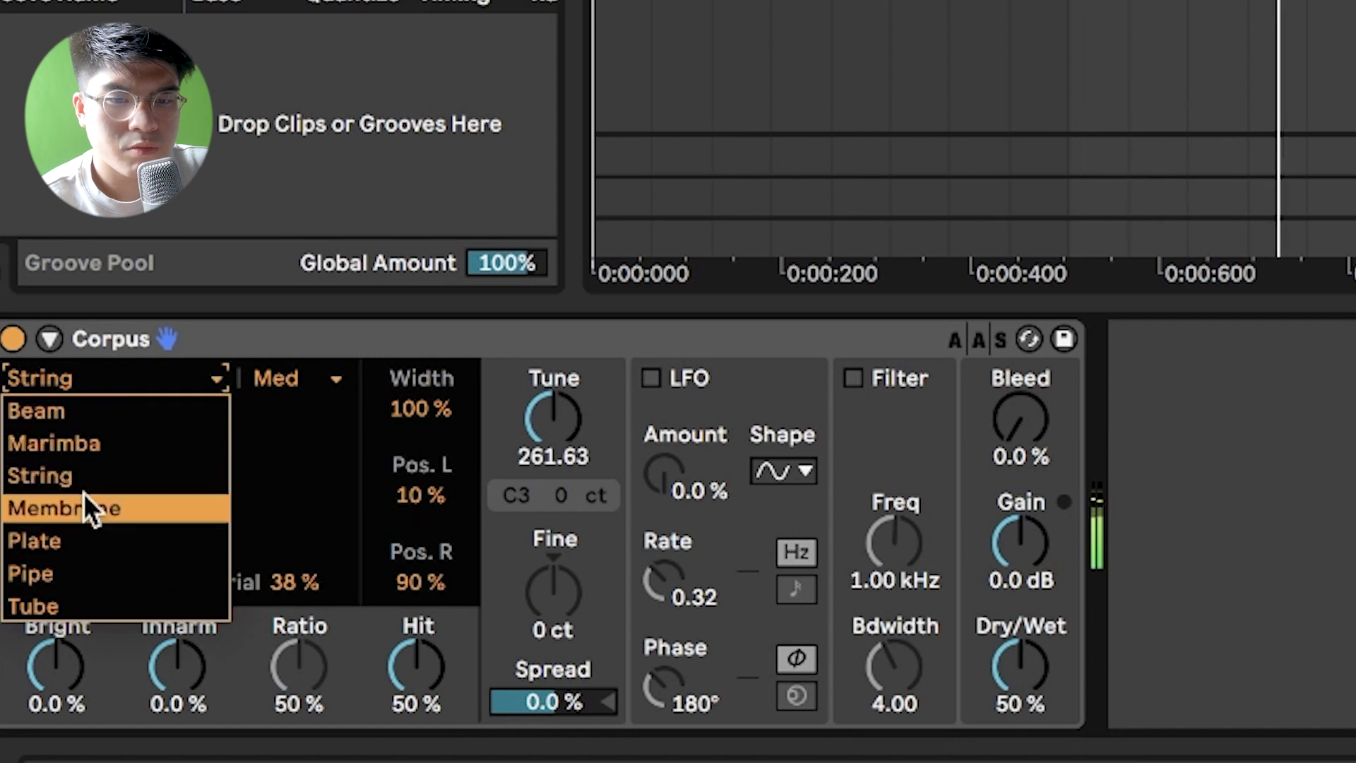
{"action": "left_click", "coordinate": [62, 573]}
{"action": "mouse_move", "coordinate": [131, 586]}
{"action": "left_mouse_down"}
{"action": "mouse_move", "coordinate": [131, 565]}
{"action": "mouse_move", "coordinate": [131, 582]}
{"action": "left_mouse_up"}
{"action": "left_click_drag", "start_coordinate": [289, 582], "coordinate": [289, 591]}
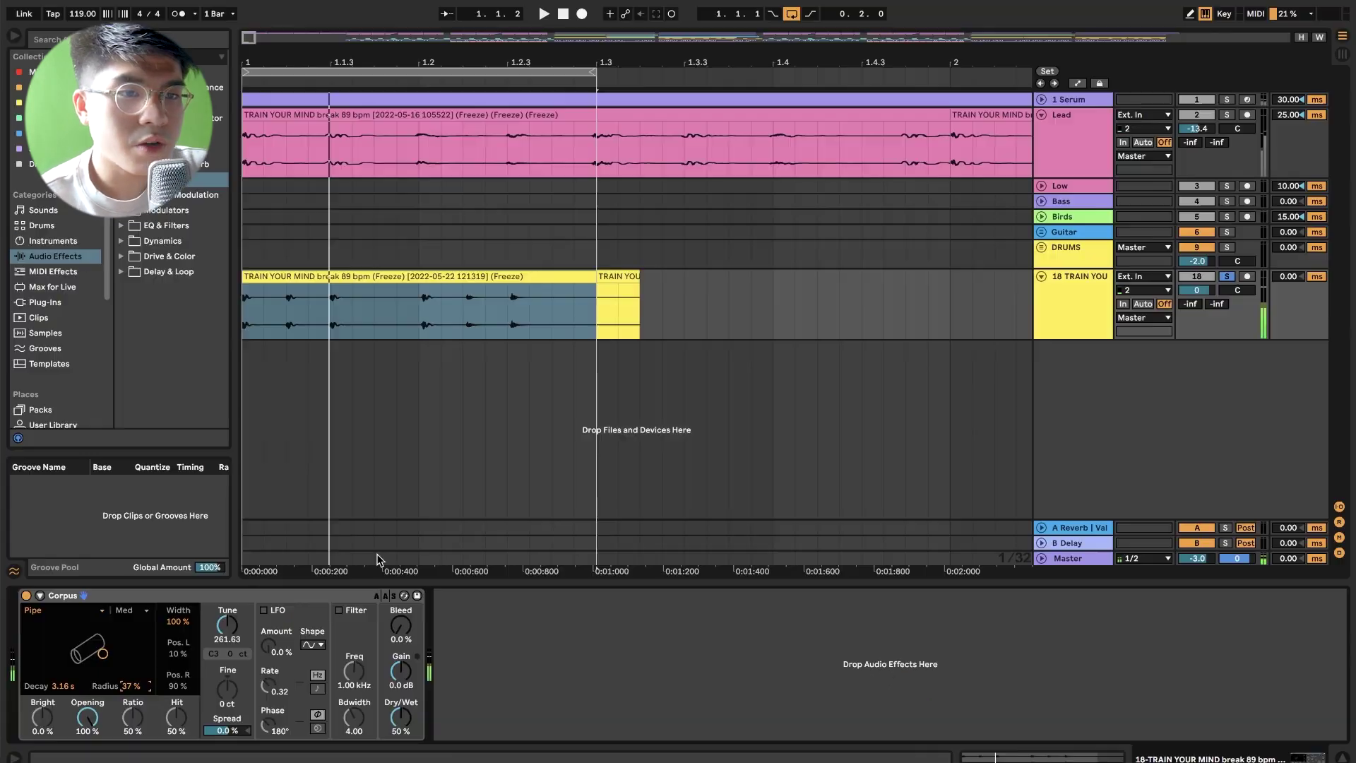
Stop playback, add a Spectrum analyzer before Corpus on the drum break track and expand its display.
{"action": "left_click", "coordinate": [508, 279]}
{"action": "left_click", "coordinate": [1040, 299]}
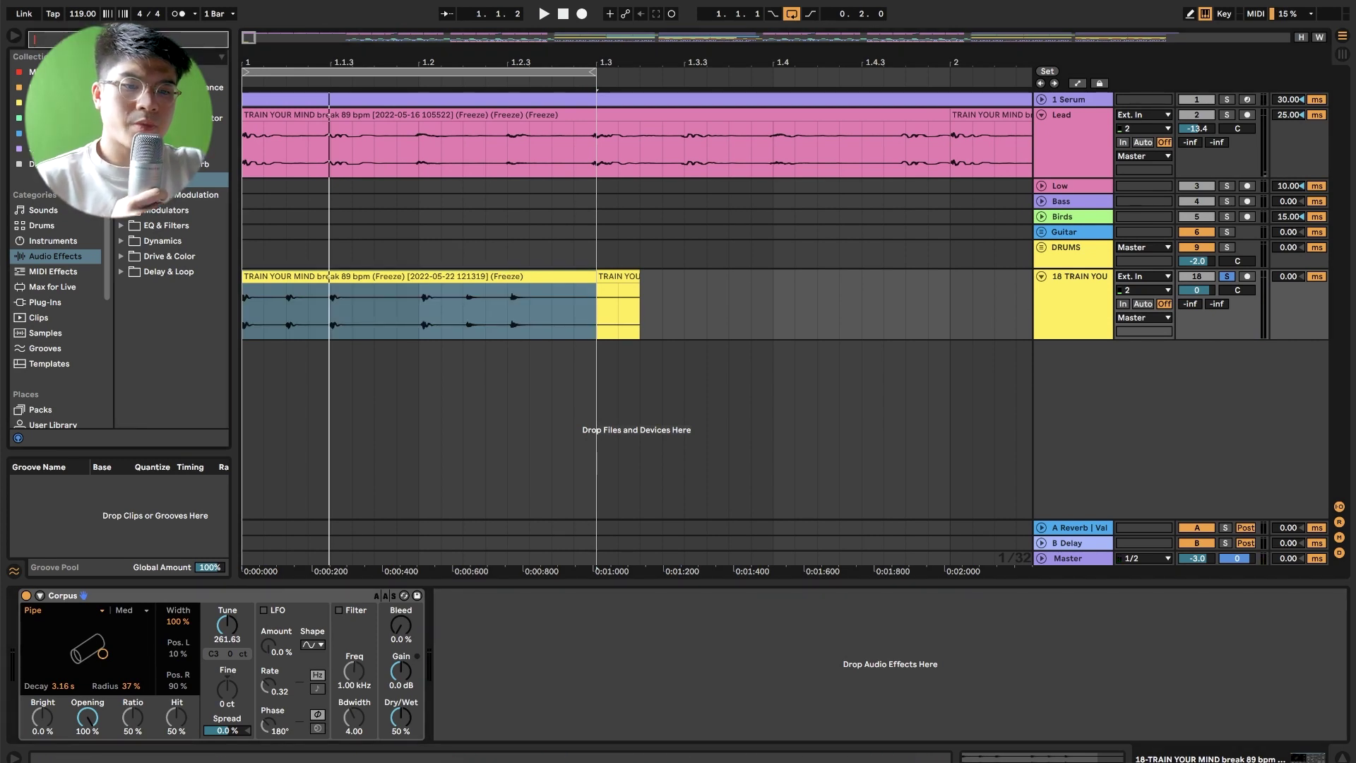
{"action": "type", "text": "spectru"}
{"action": "left_click_drag", "start_coordinate": [221, 149], "coordinate": [110, 601]}
{"action": "left_click", "coordinate": [39, 597]}
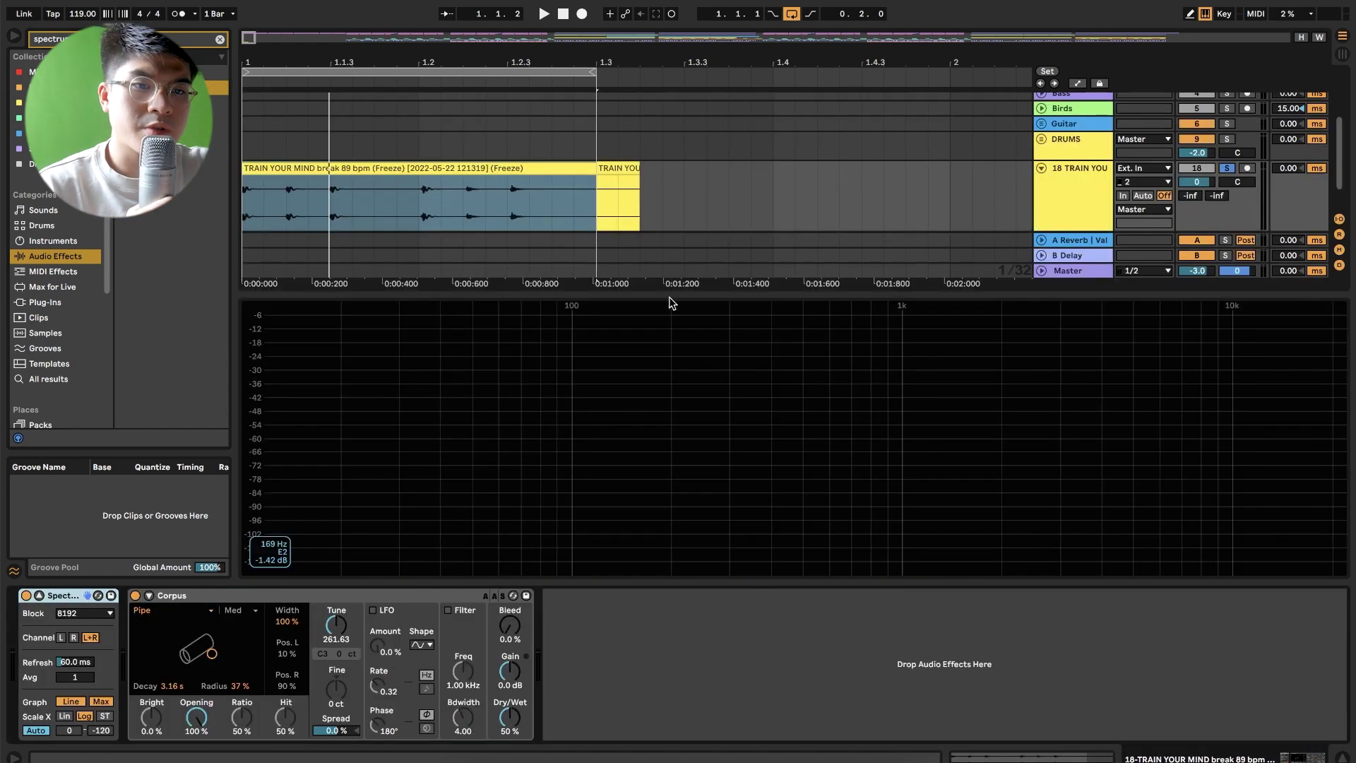
Play the loop and try raising the Corpus tuning step by step through 272, 274, 275, 276 and 277.
{"action": "key", "text": "space"}
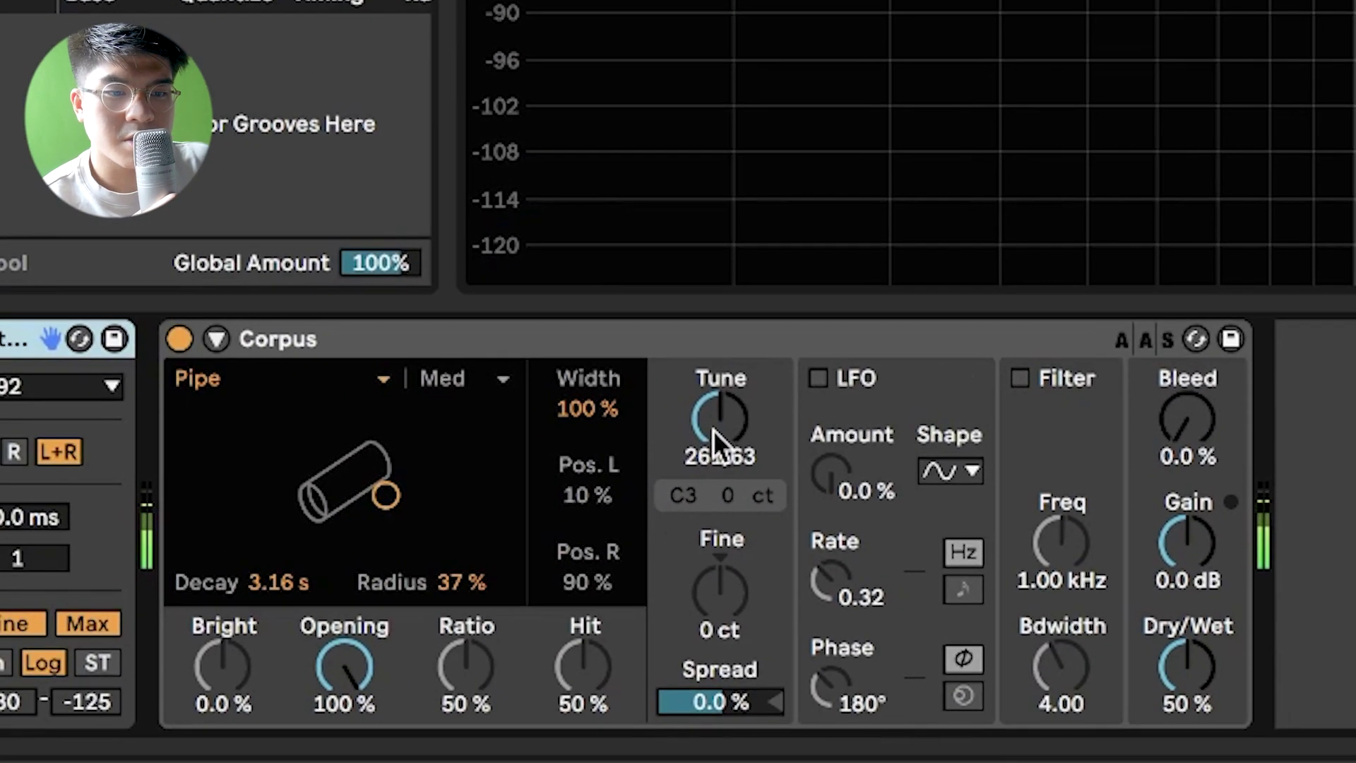
{"action": "left_click_drag", "start_coordinate": [714, 430], "coordinate": [714, 420]}
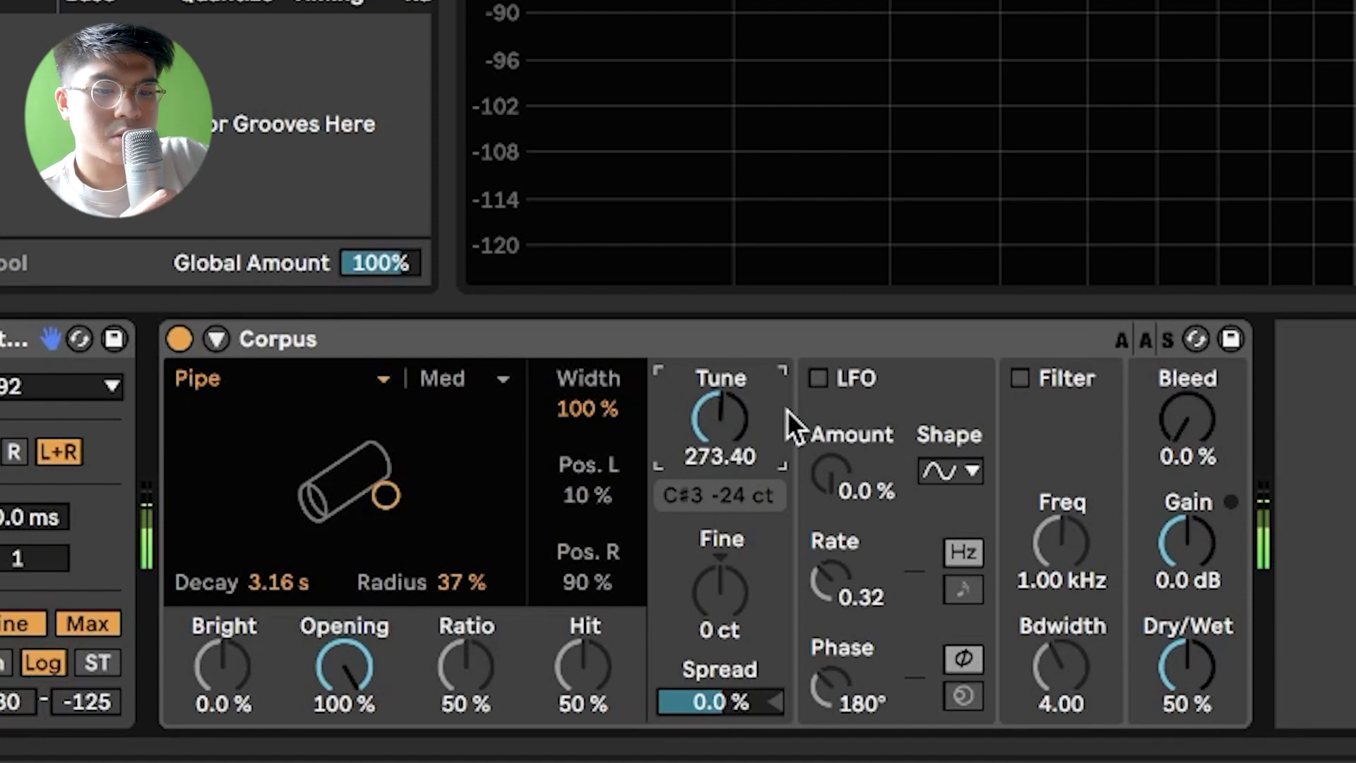
{"action": "type", "text": "272"}
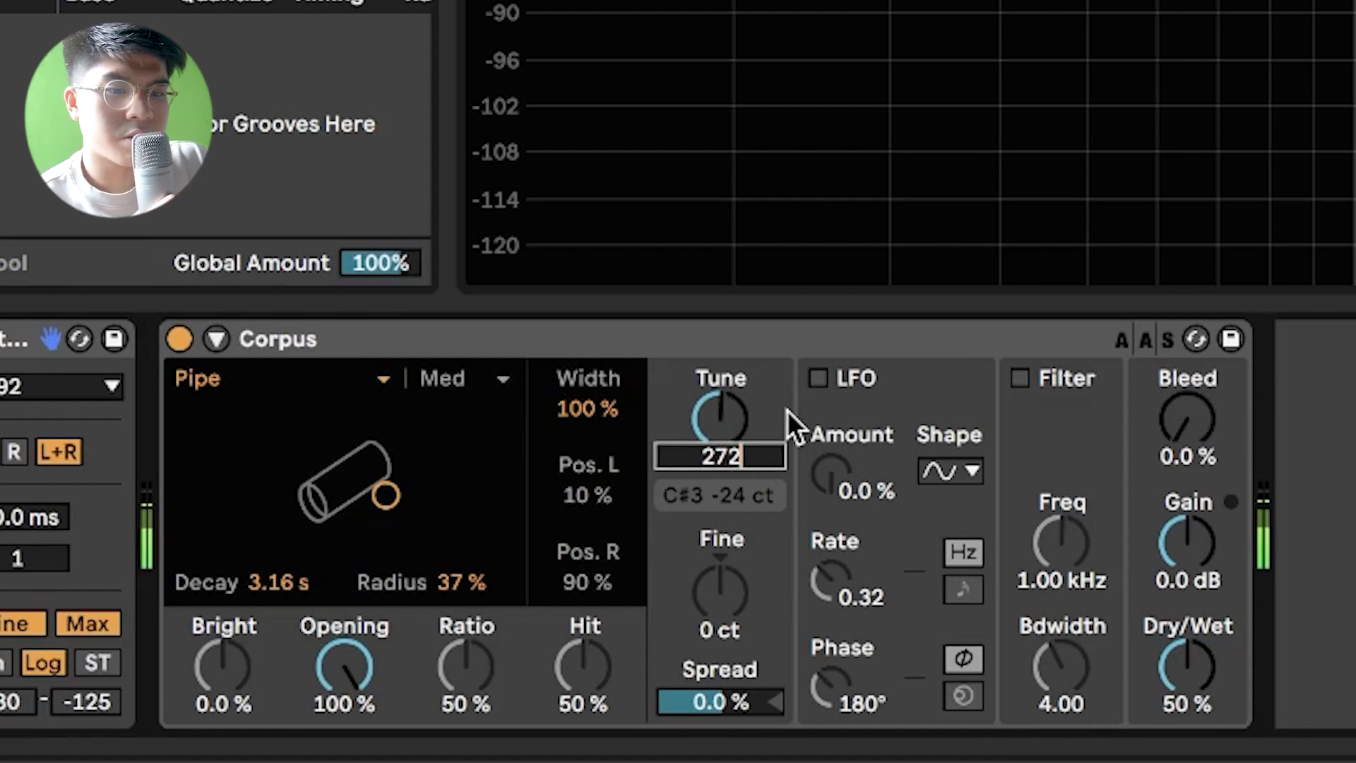
{"action": "key", "text": "Return"}
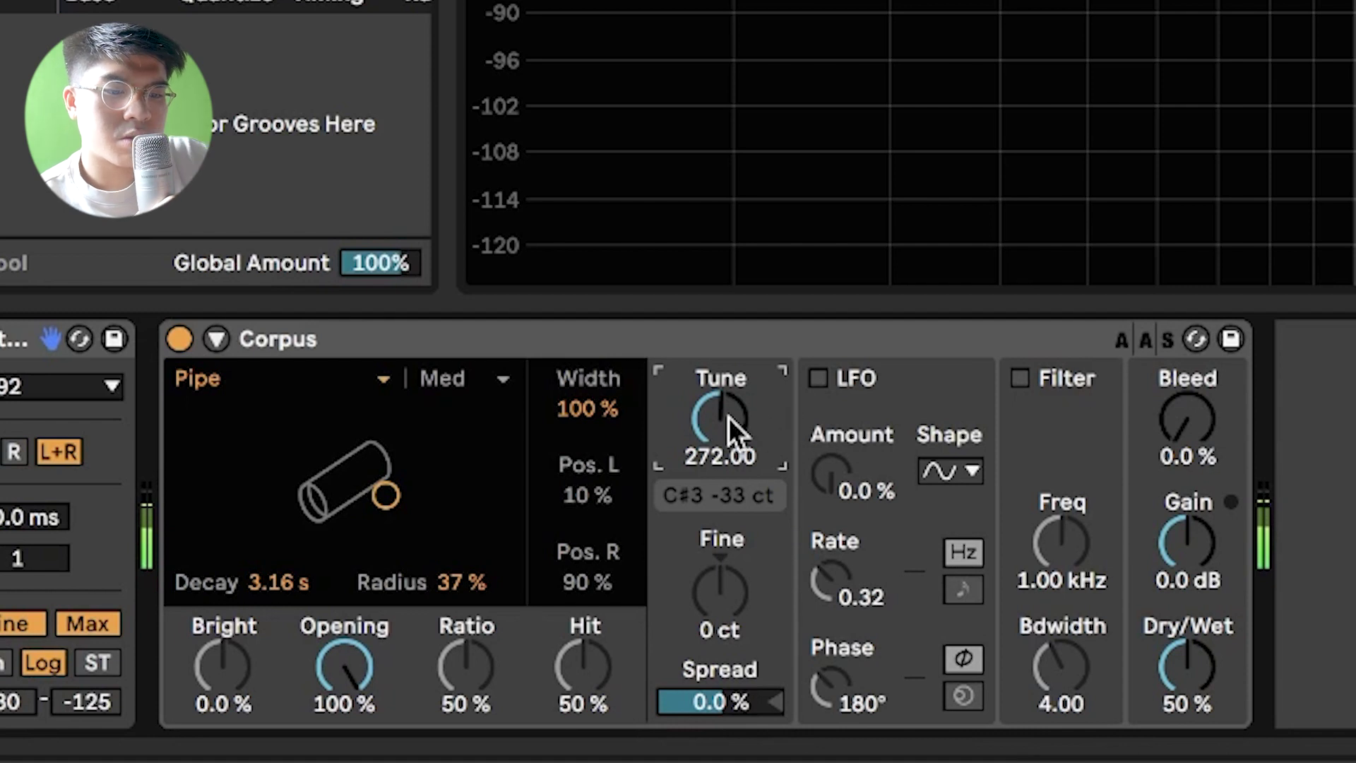
{"action": "type", "text": "274"}
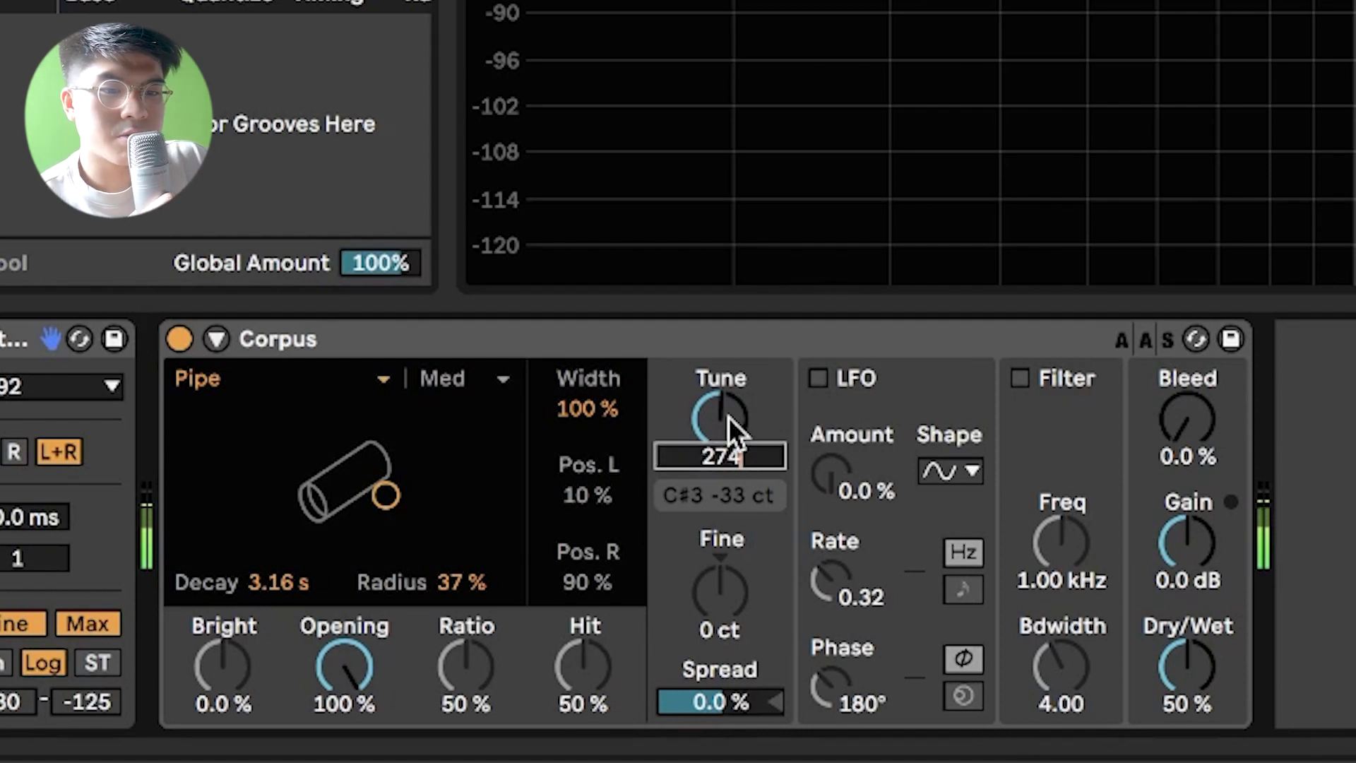
{"action": "key", "text": "Return"}
{"action": "type", "text": "275"}
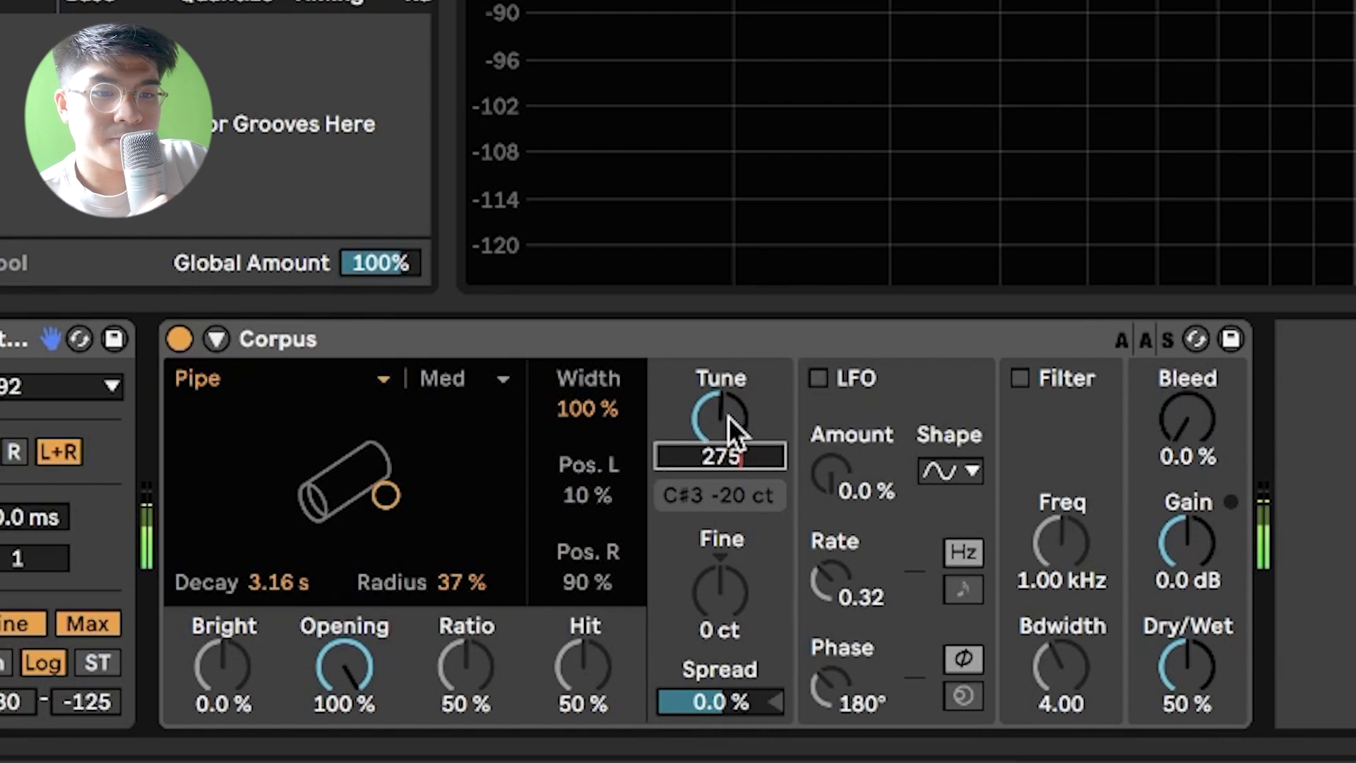
{"action": "key", "text": "Return"}
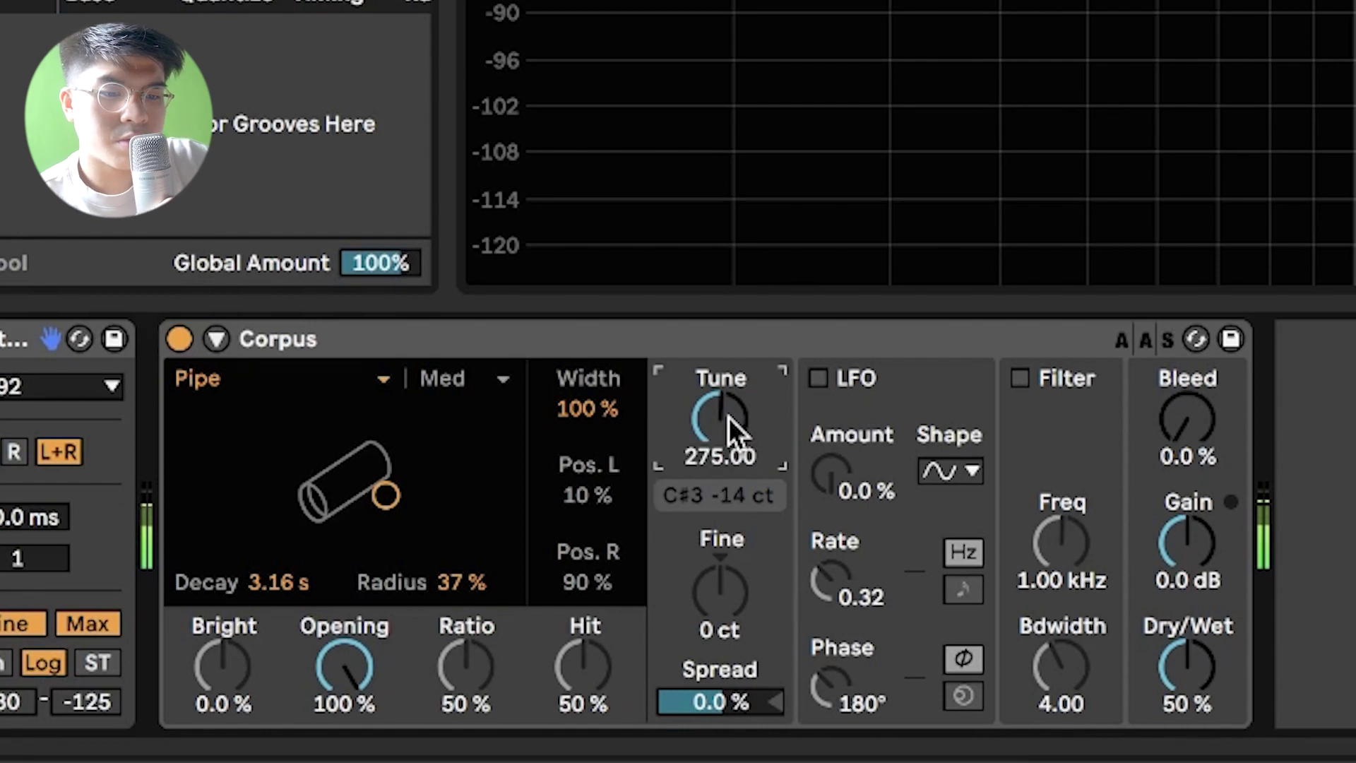
{"action": "type", "text": "276"}
{"action": "key", "text": "Return"}
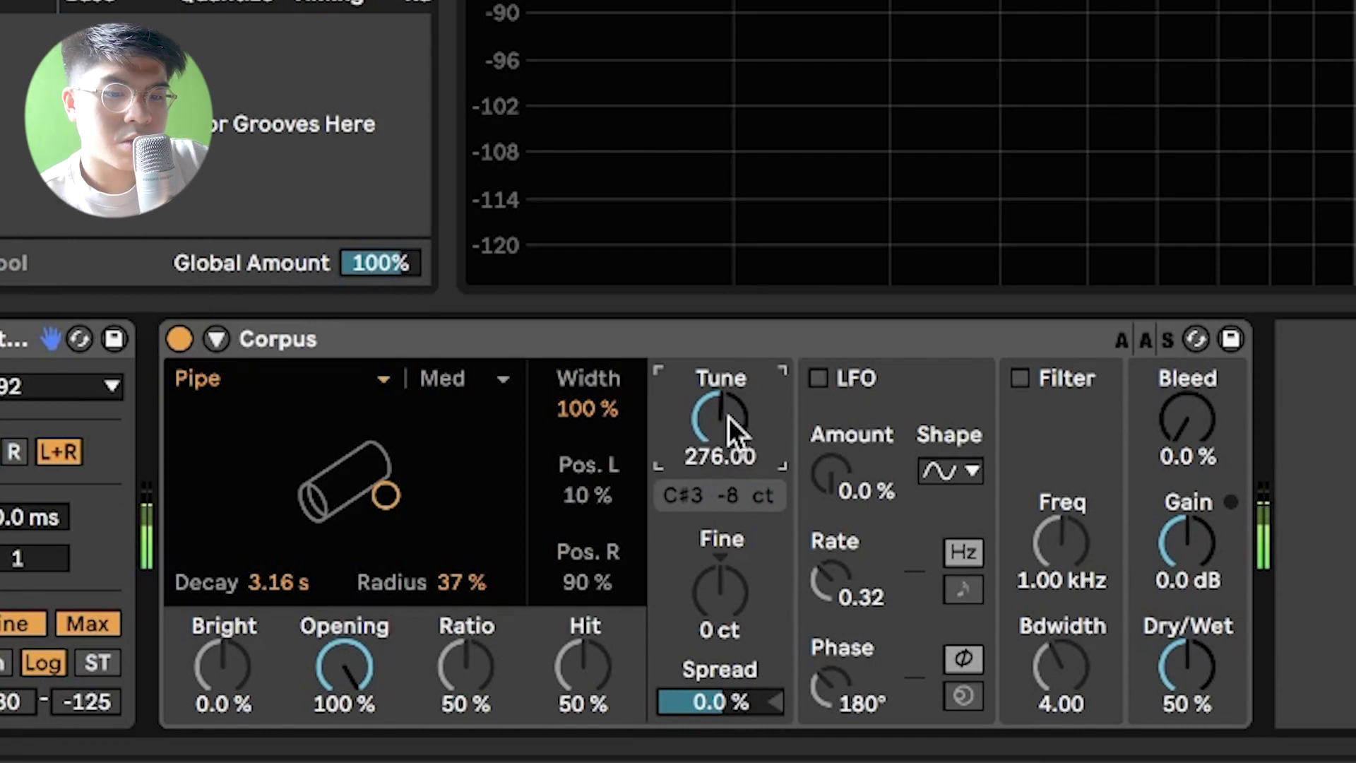
{"action": "type", "text": "277"}
{"action": "key", "text": "Return"}
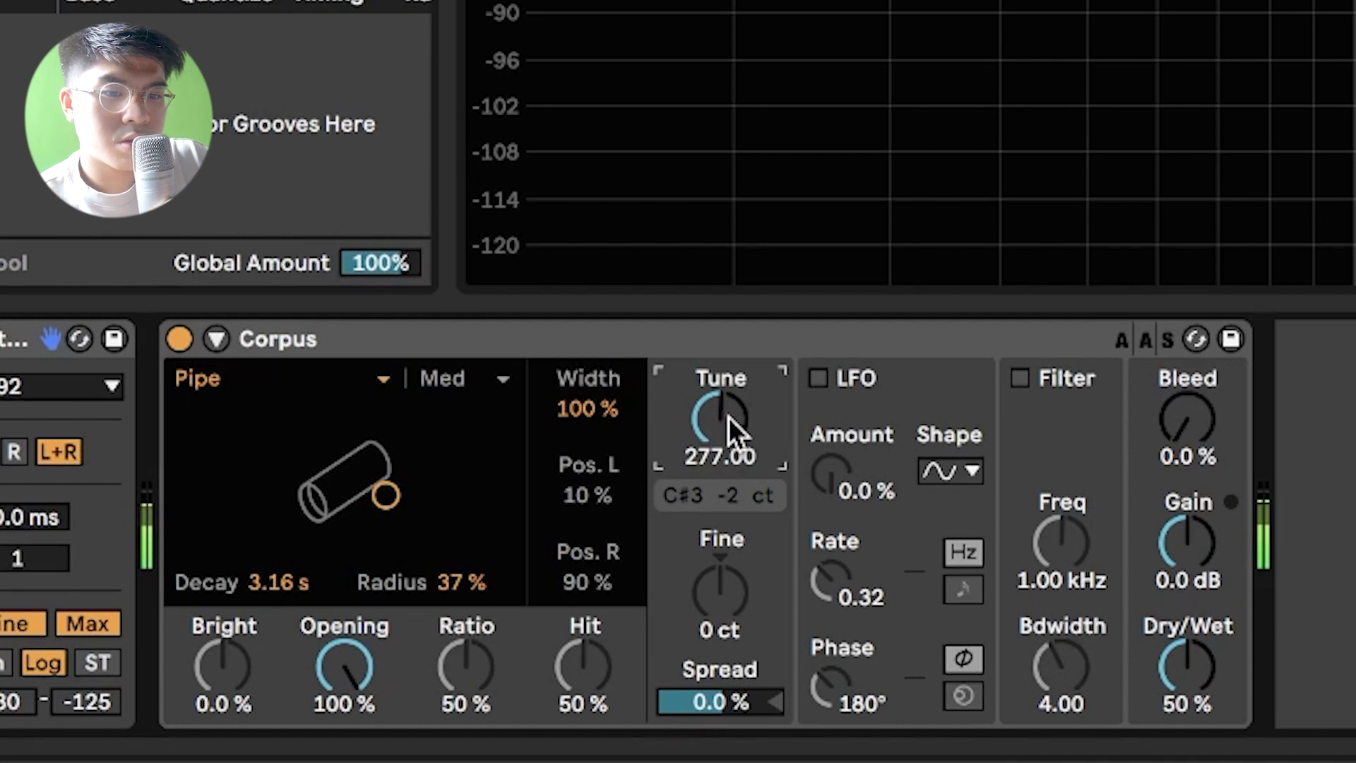
Fine-tune the Corpus tuning, trying 277.5 and settling on 277.25.
{"action": "type", "text": "277"}
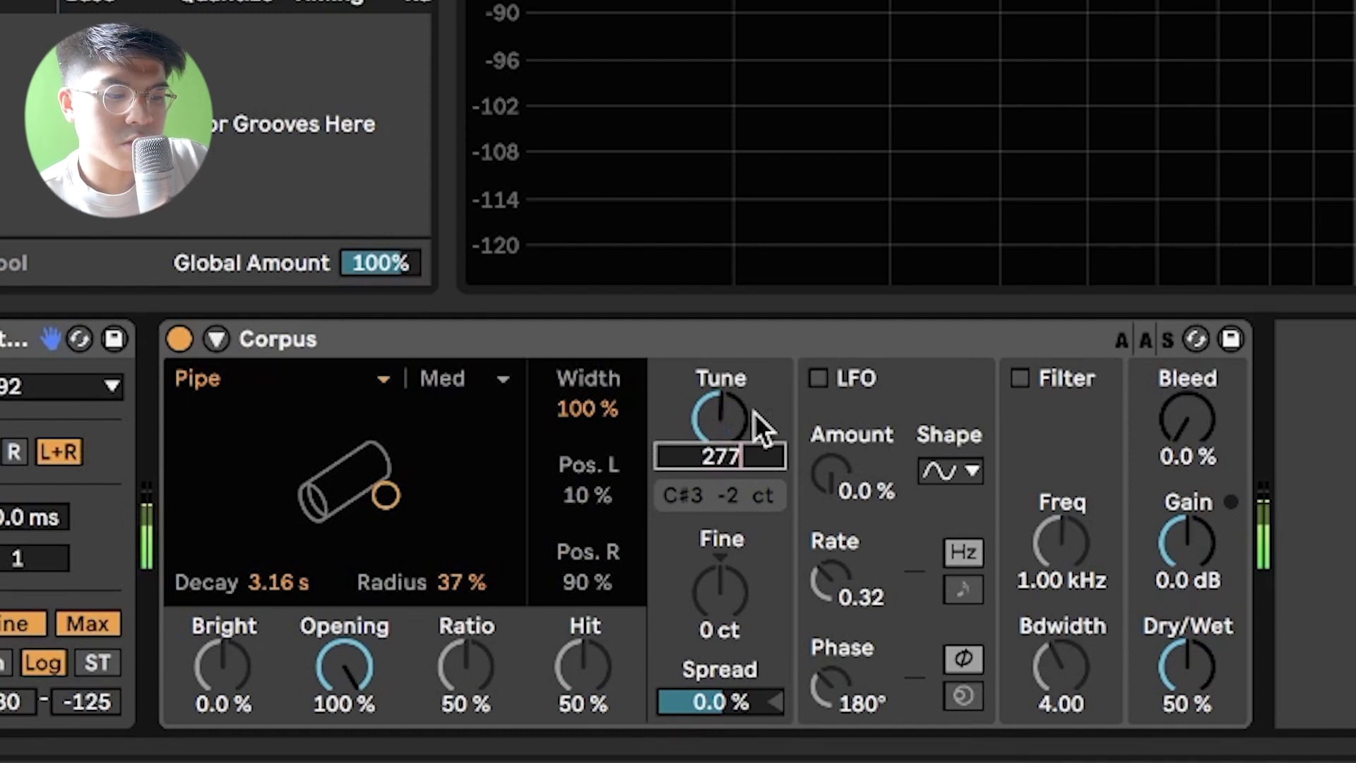
{"action": "type", "text": ".5"}
{"action": "key", "text": "Return"}
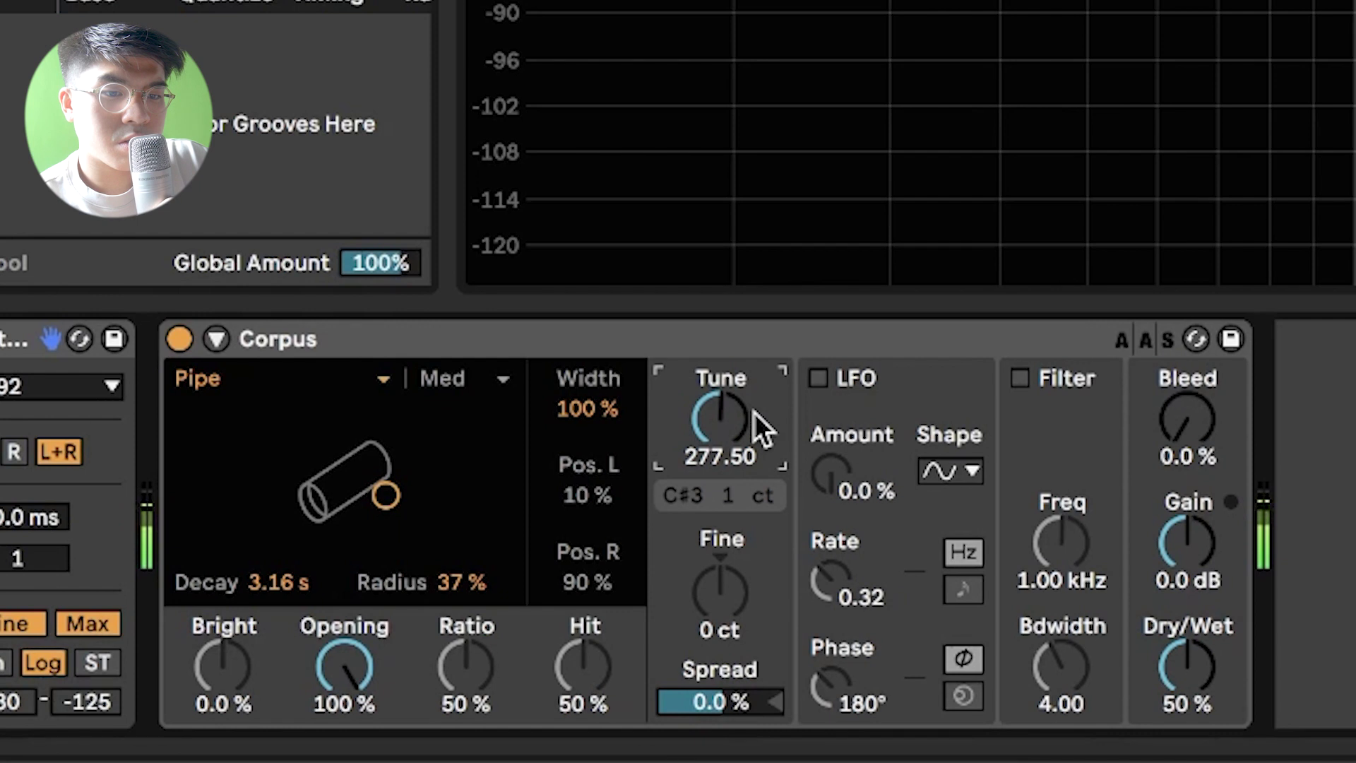
{"action": "type", "text": "277.3"}
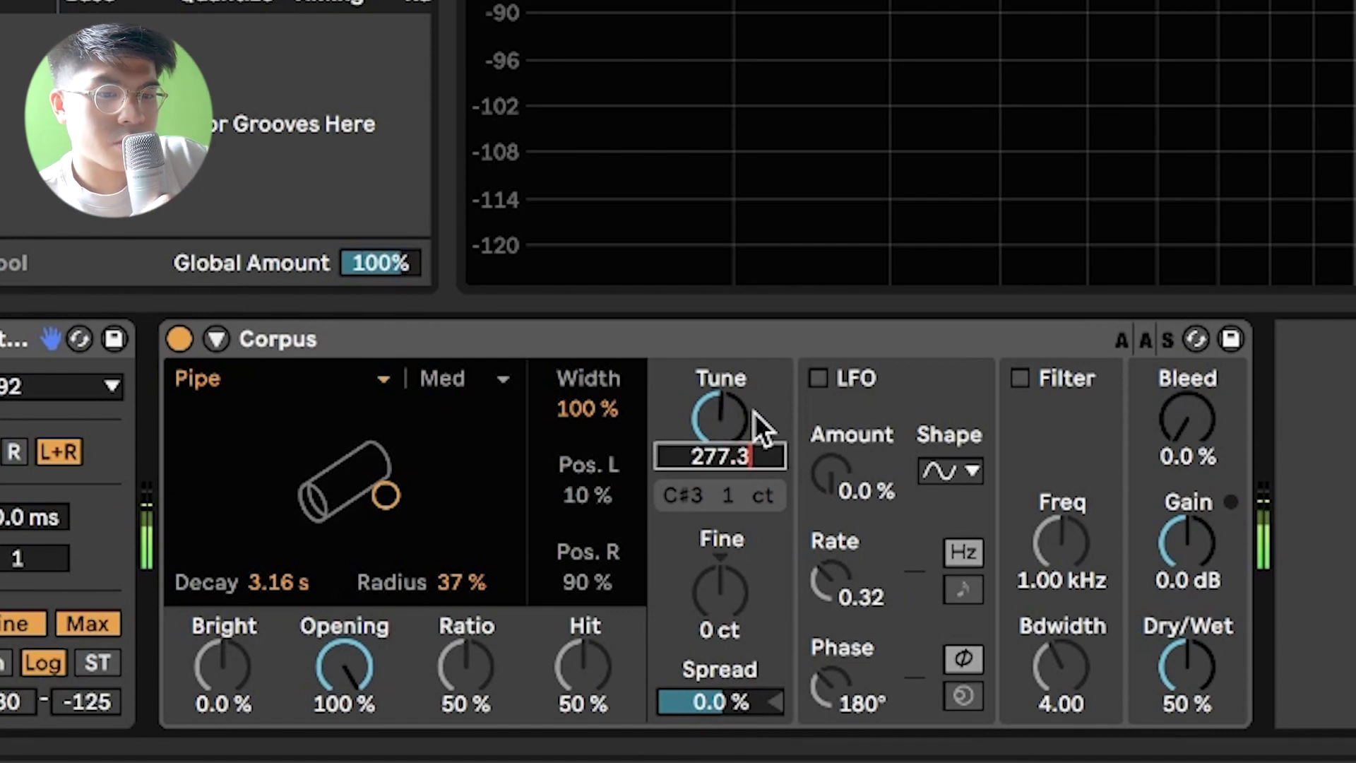
{"action": "key", "text": "BackSpace"}
{"action": "type", "text": "26"}
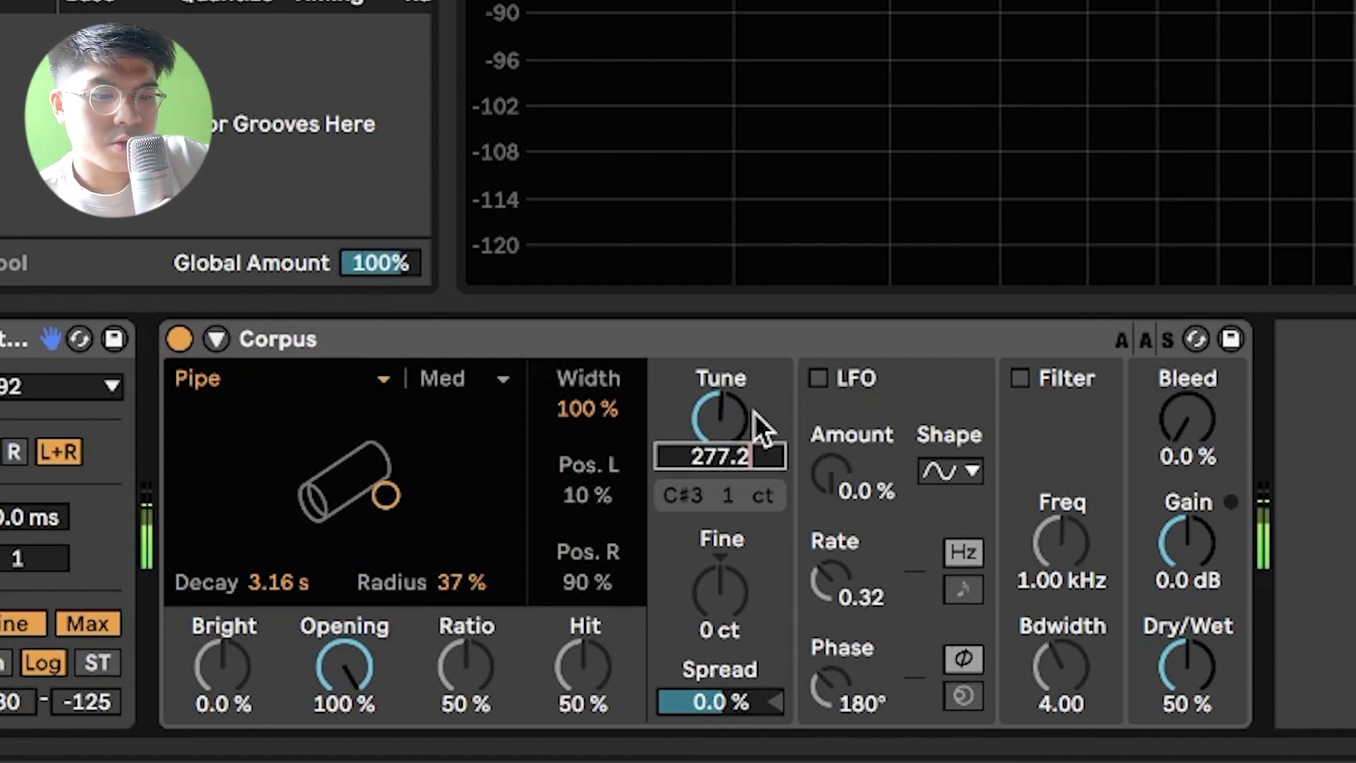
{"action": "key", "text": "BackSpace"}
{"action": "type", "text": "5"}
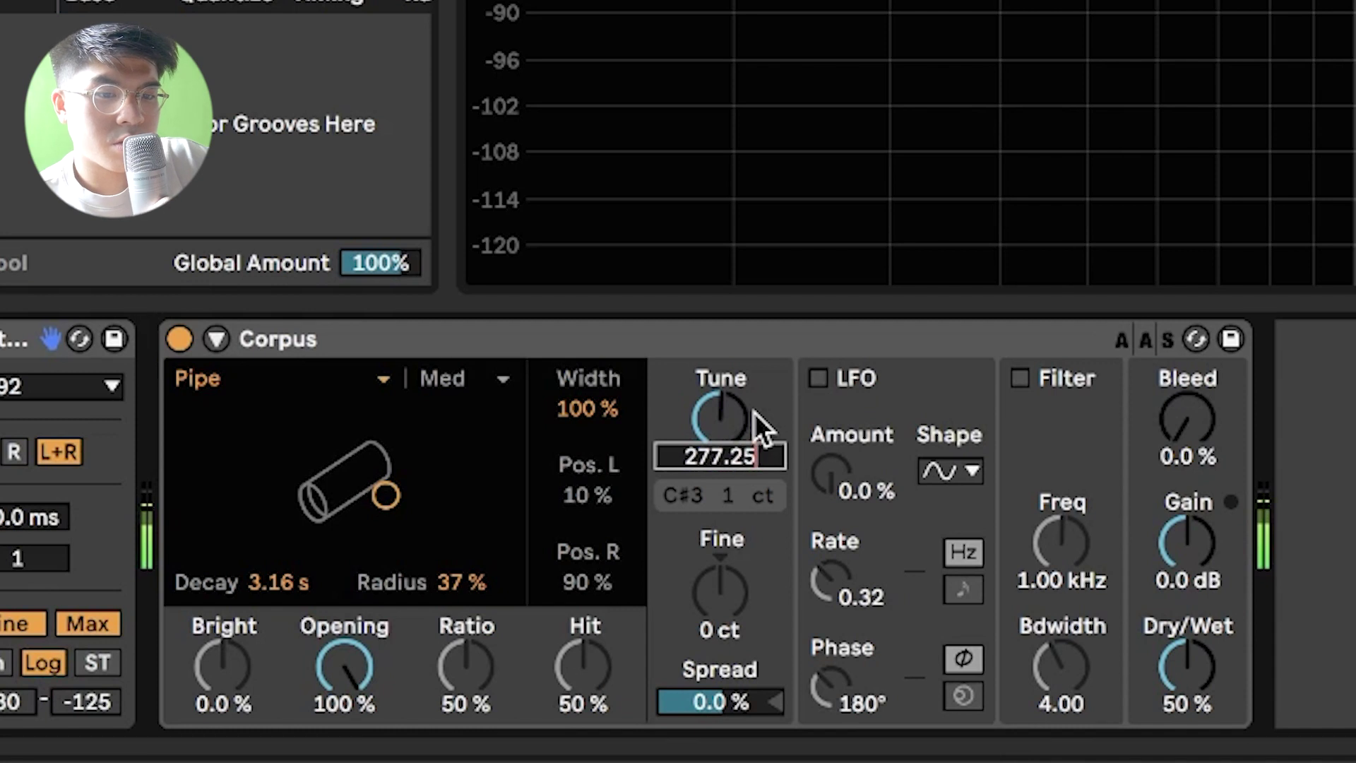
{"action": "key", "text": "Return"}
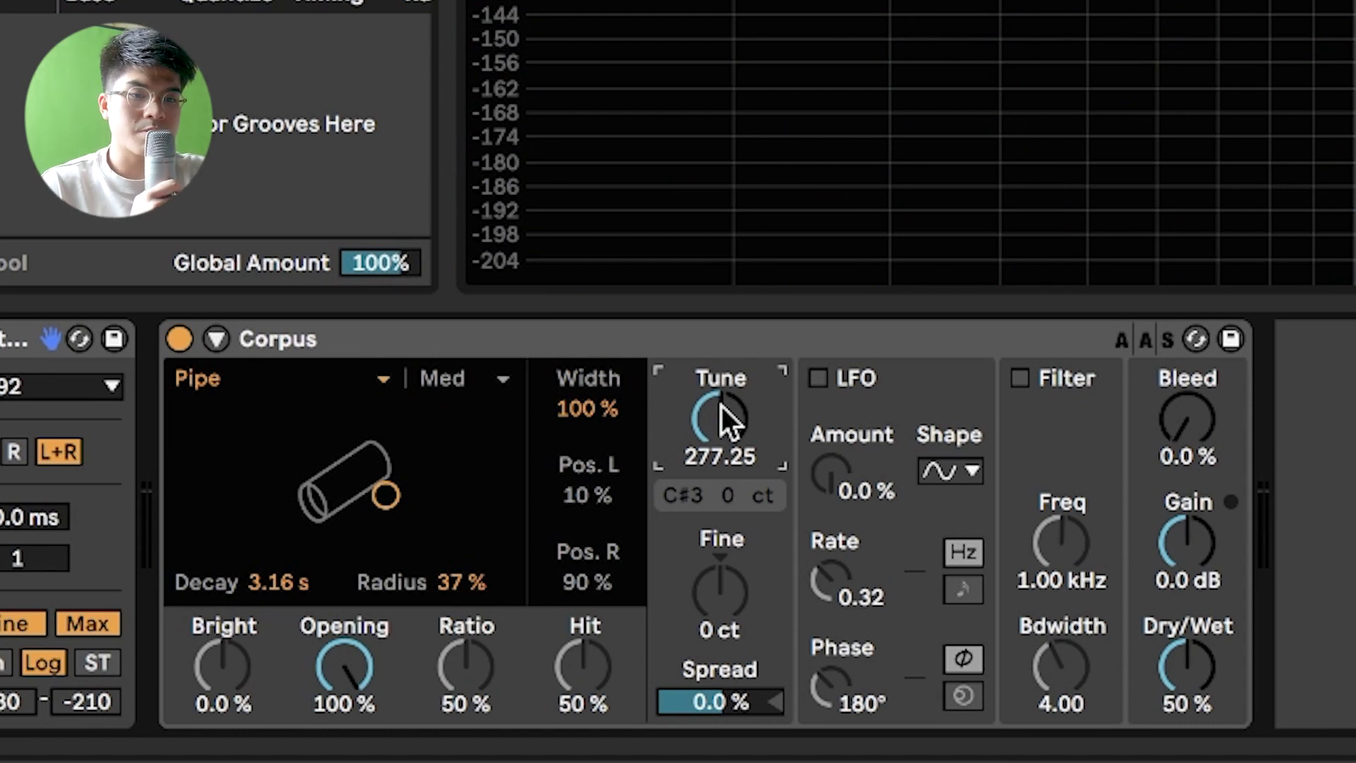
Lower the Corpus tuning by two octaves, comparing values between 68 and 71 and settling on 69.25.
{"action": "mouse_move", "coordinate": [722, 405]}
{"action": "left_mouse_down"}
{"action": "mouse_move", "coordinate": [722, 458]}
{"action": "mouse_move", "coordinate": [715, 402]}
{"action": "mouse_move", "coordinate": [715, 416]}
{"action": "left_mouse_up"}
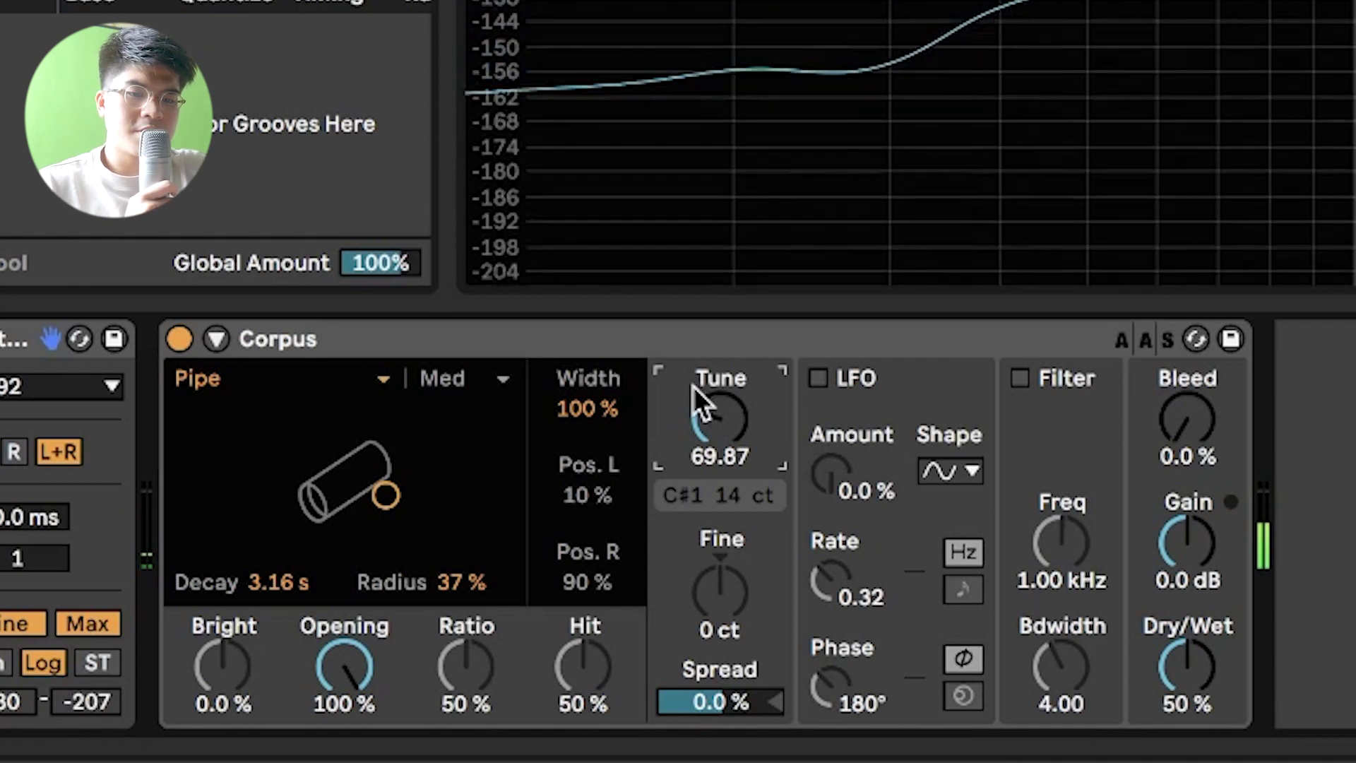
{"action": "type", "text": "70"}
{"action": "key", "text": "Return"}
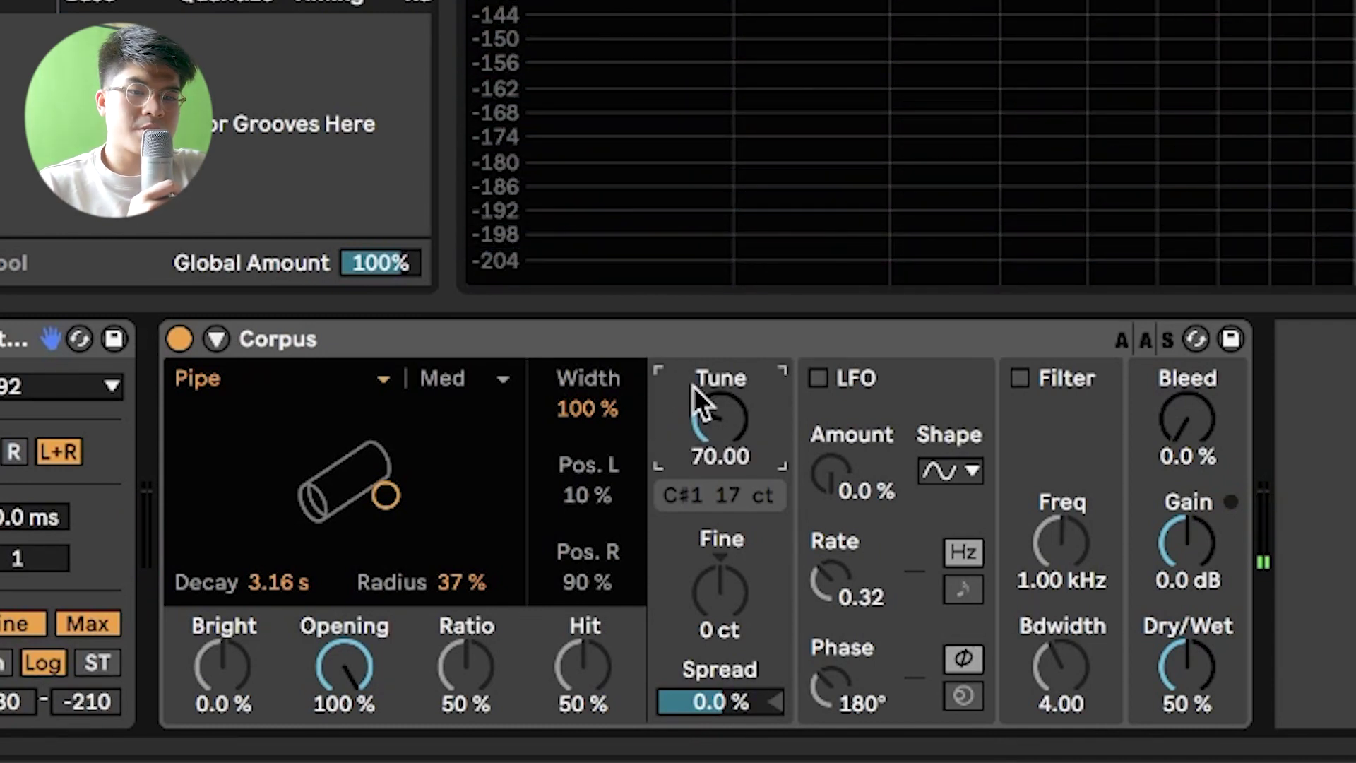
{"action": "type", "text": "71"}
{"action": "key", "text": "Return"}
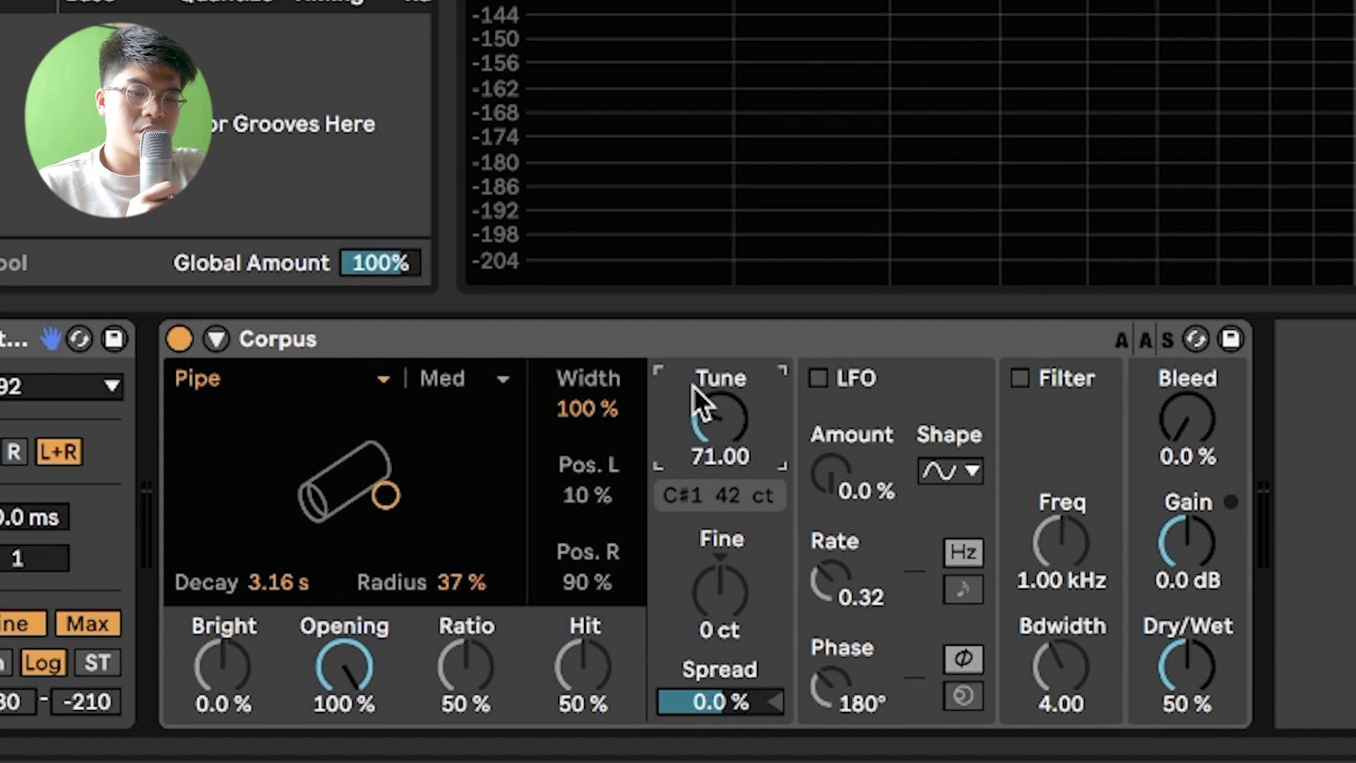
{"action": "type", "text": "68"}
{"action": "key", "text": "Return"}
{"action": "type", "text": "69"}
{"action": "key", "text": "Return"}
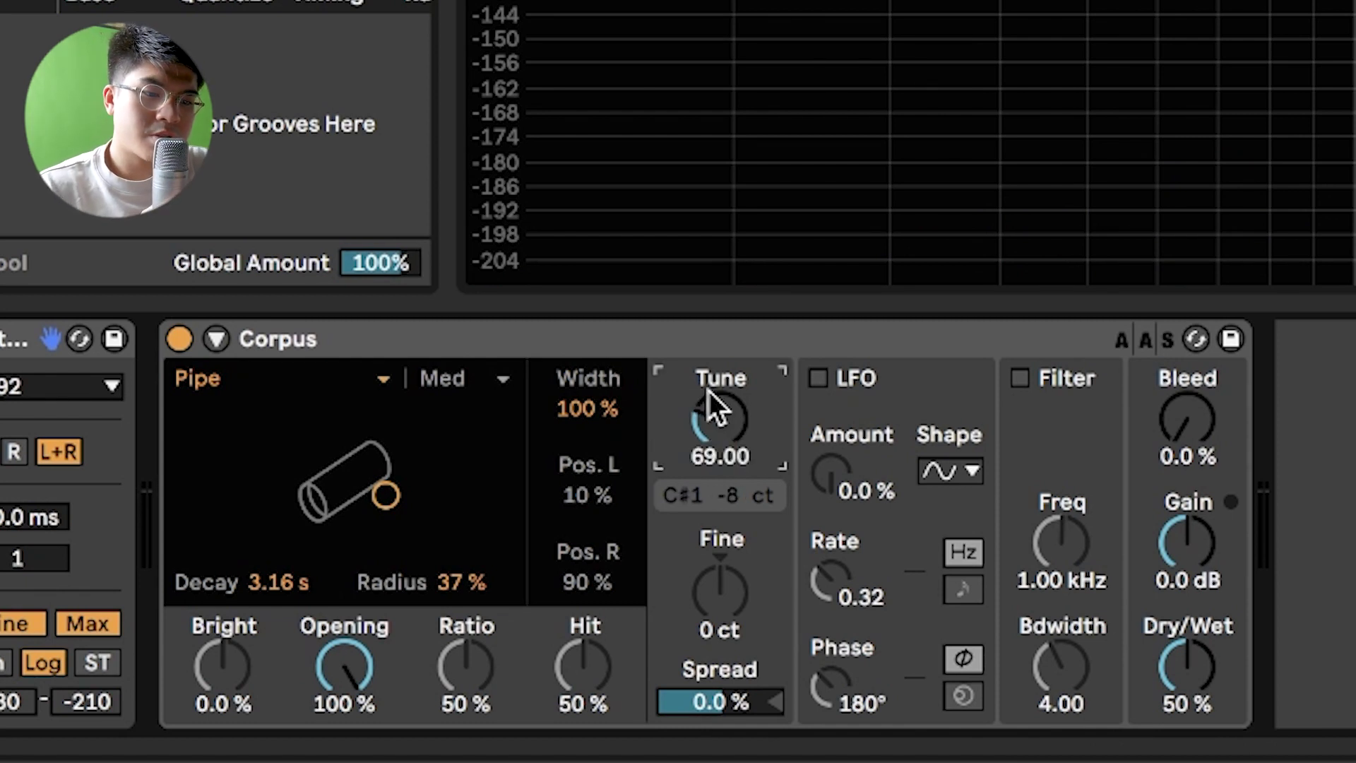
{"action": "type", "text": "69.5"}
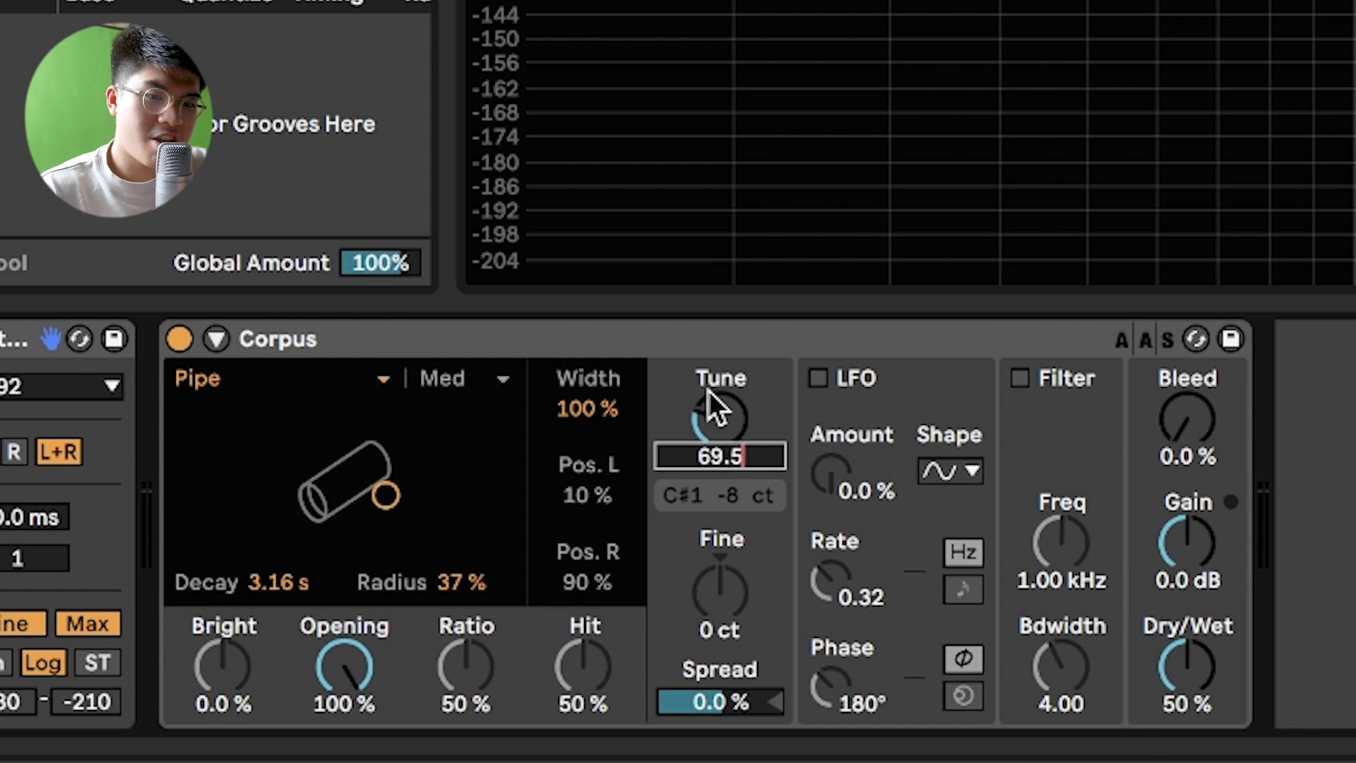
{"action": "key", "text": "Return"}
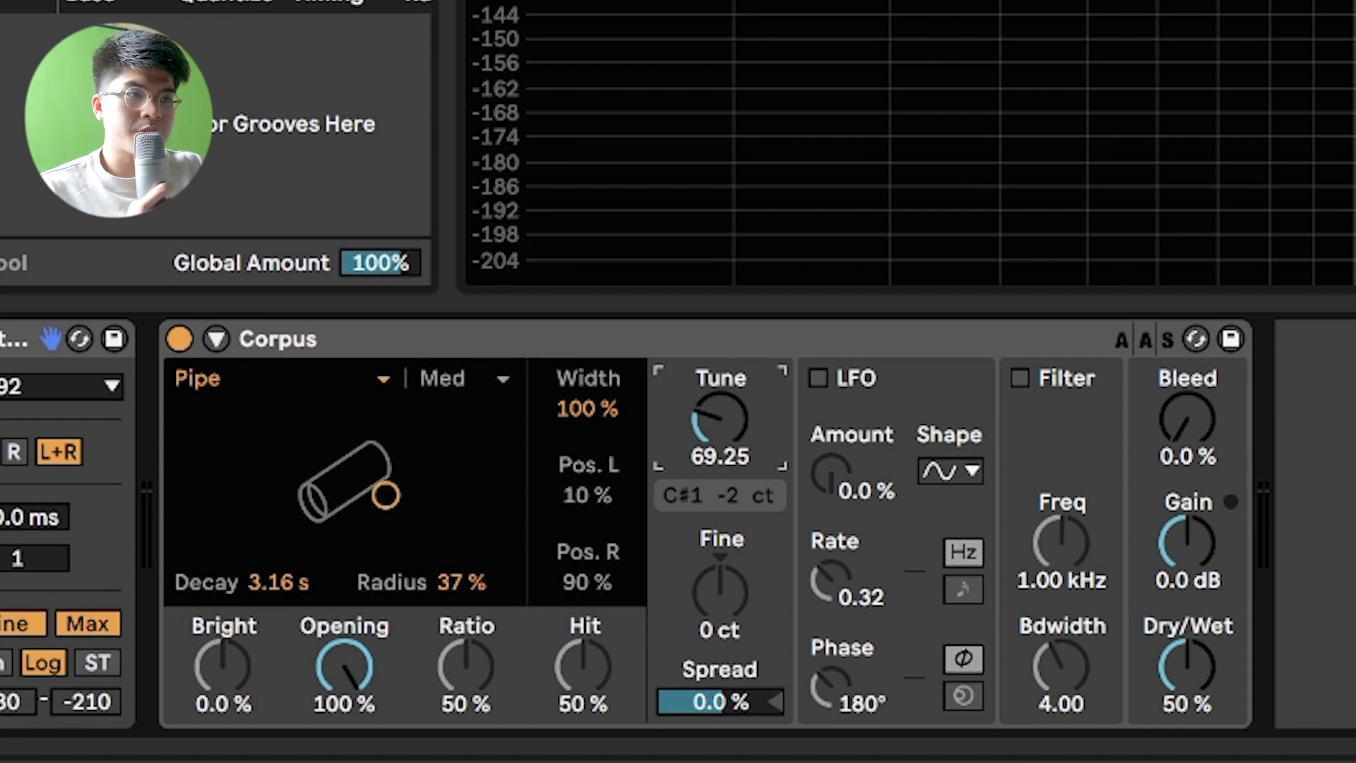
Show the Corpus decay automation on the drum break track, reselect the track and collapse the Spectrum display.
{"action": "right_click", "coordinate": [302, 569]}
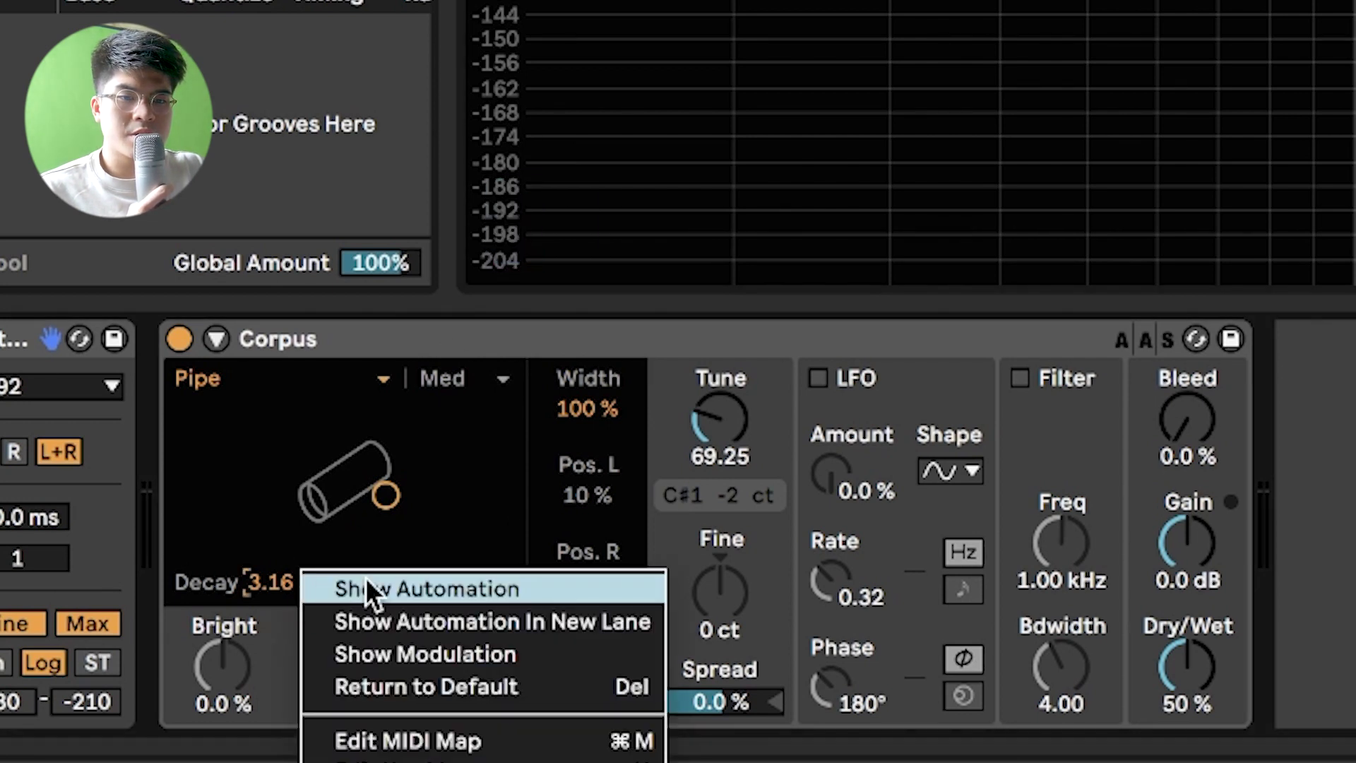
{"action": "left_click", "coordinate": [366, 588]}
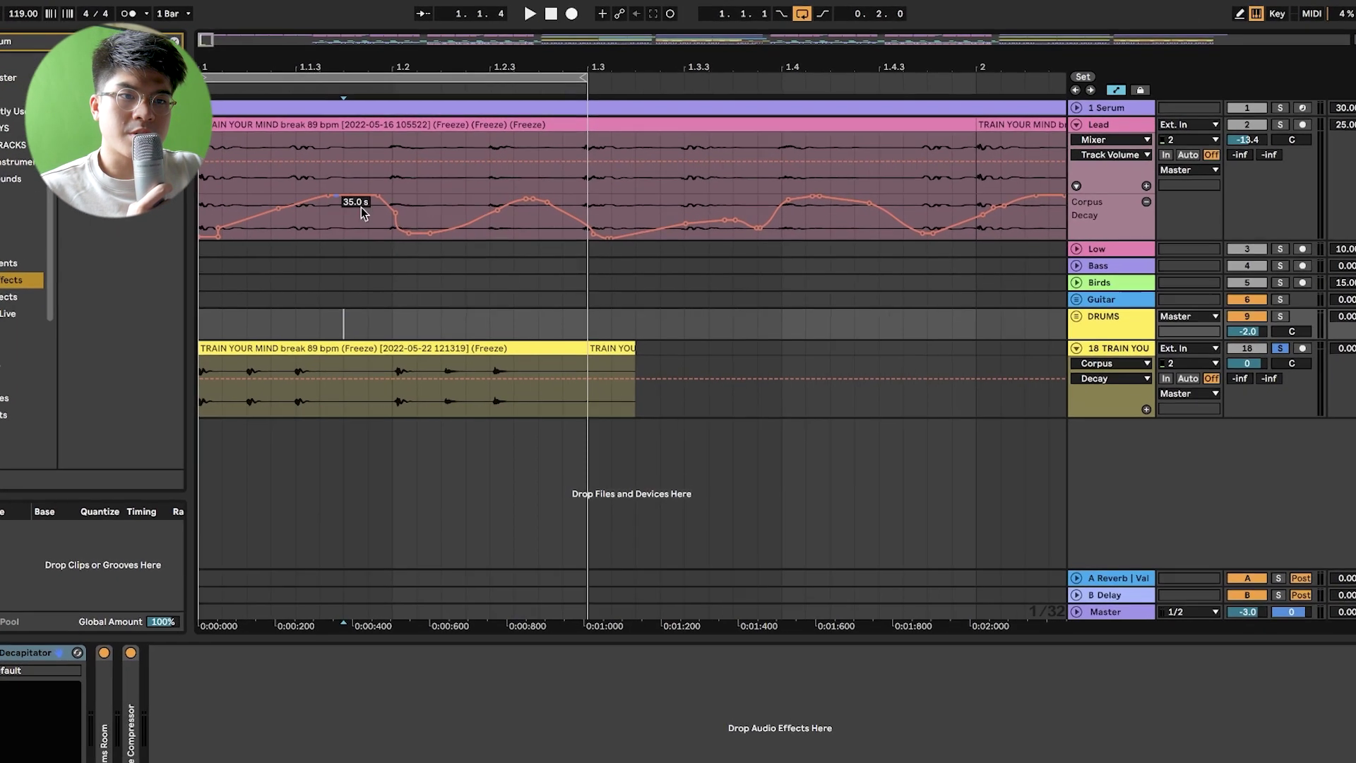
{"action": "mouse_move", "coordinate": [567, 200]}
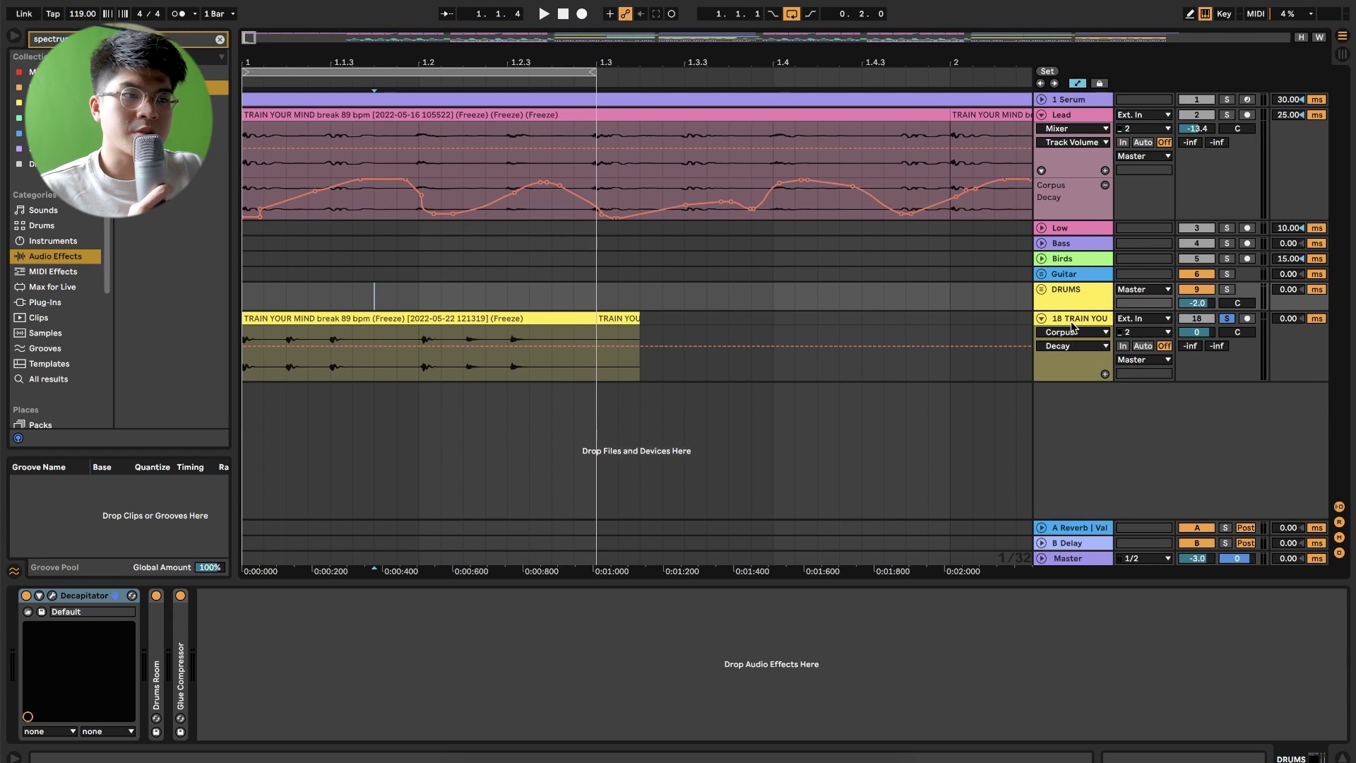
{"action": "left_click", "coordinate": [1073, 325]}
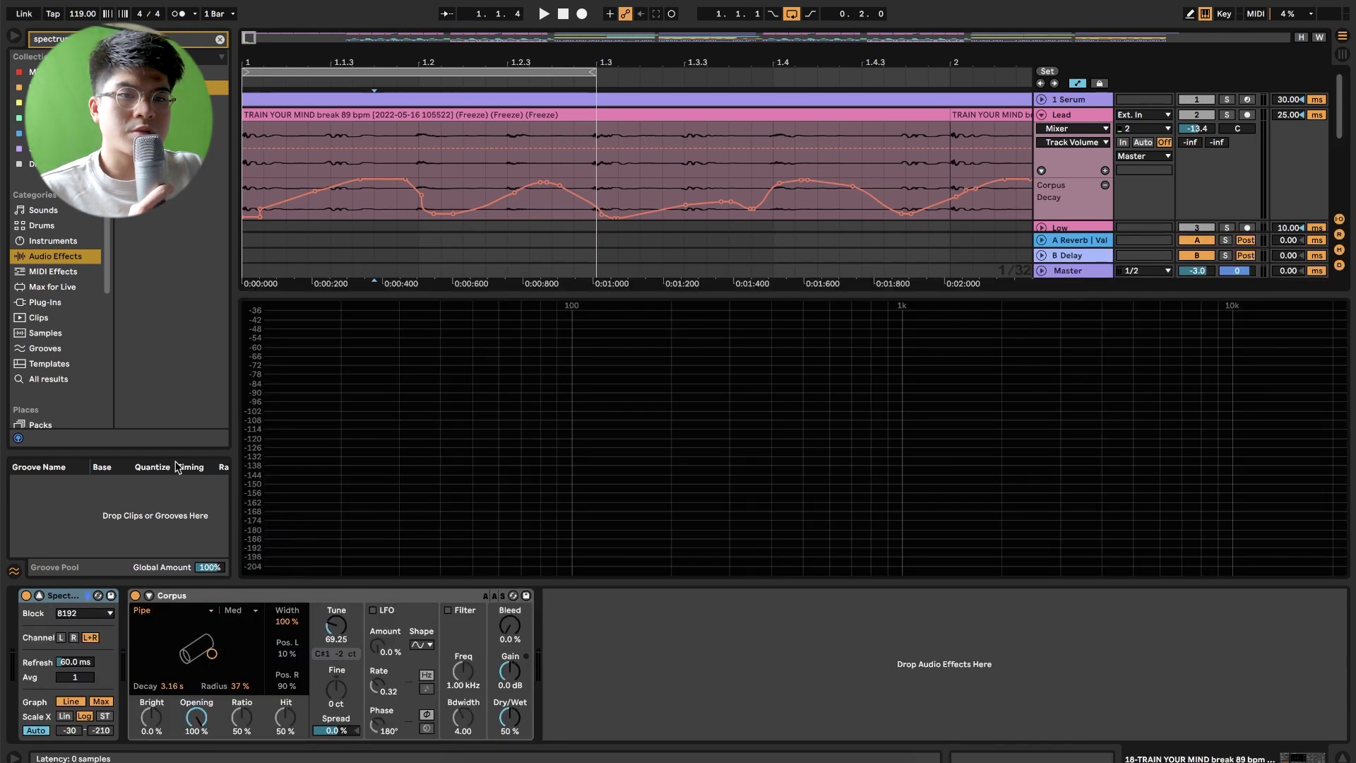
{"action": "left_click", "coordinate": [39, 596]}
Hide the automation lanes and duplicate the half-bar drum break clip along its track.
{"action": "left_click", "coordinate": [411, 317]}
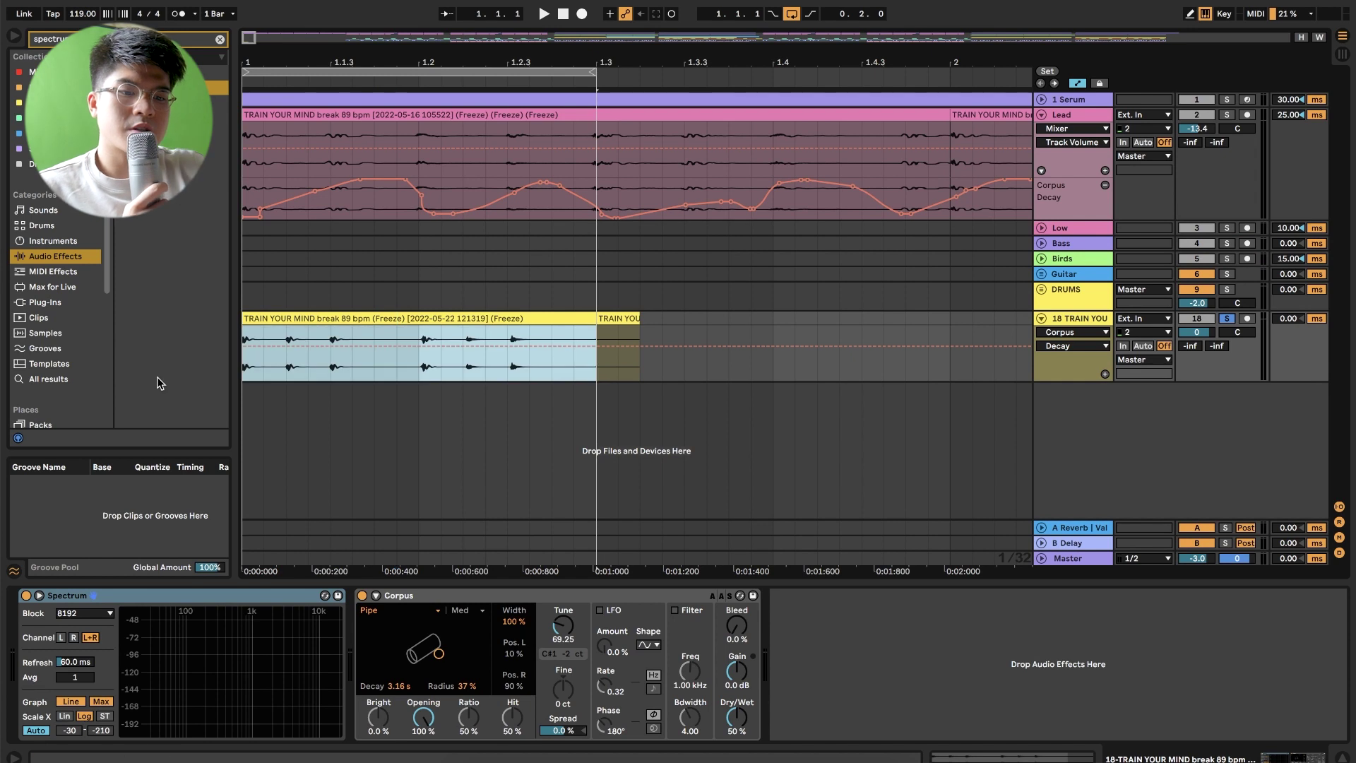
{"action": "key", "text": "super+d"}
{"action": "left_click", "coordinate": [1085, 81]}
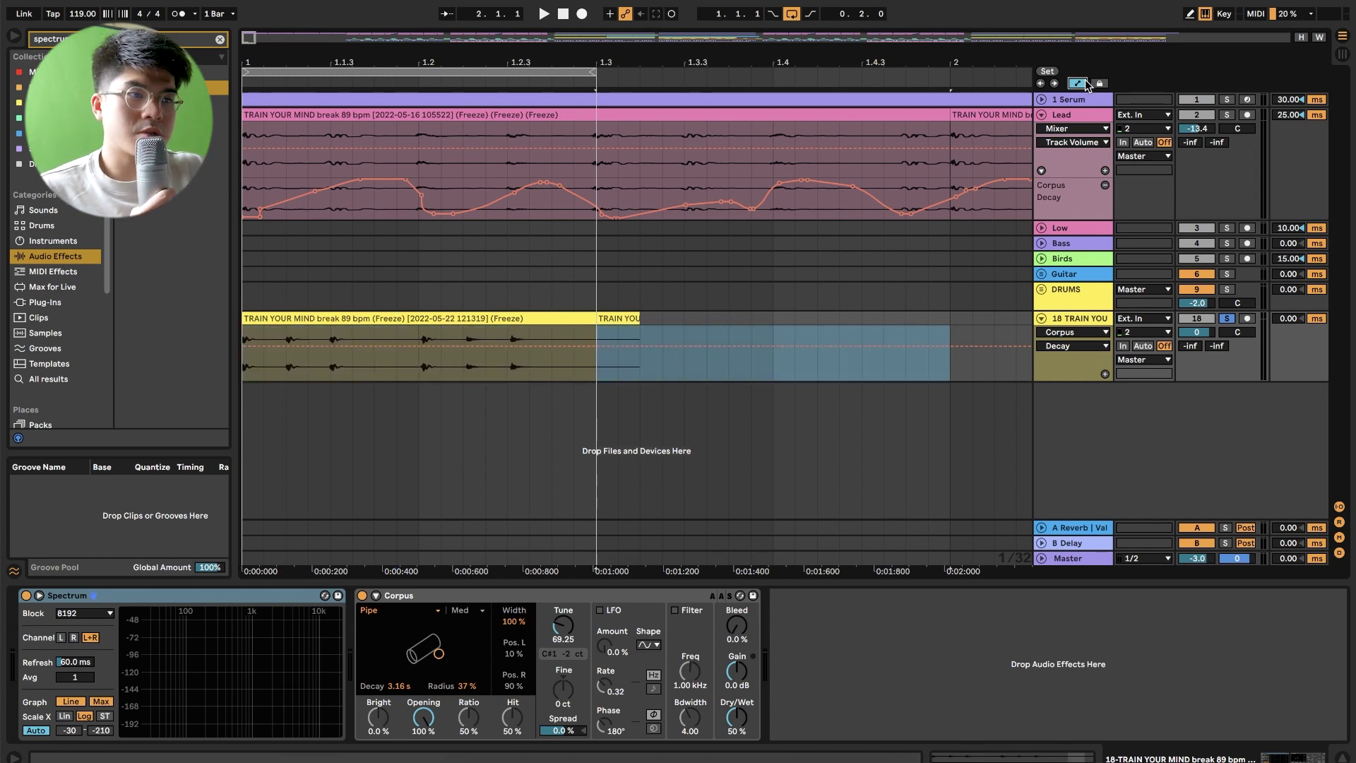
{"action": "left_click", "coordinate": [1078, 84]}
{"action": "key", "text": "ctrl+d"}
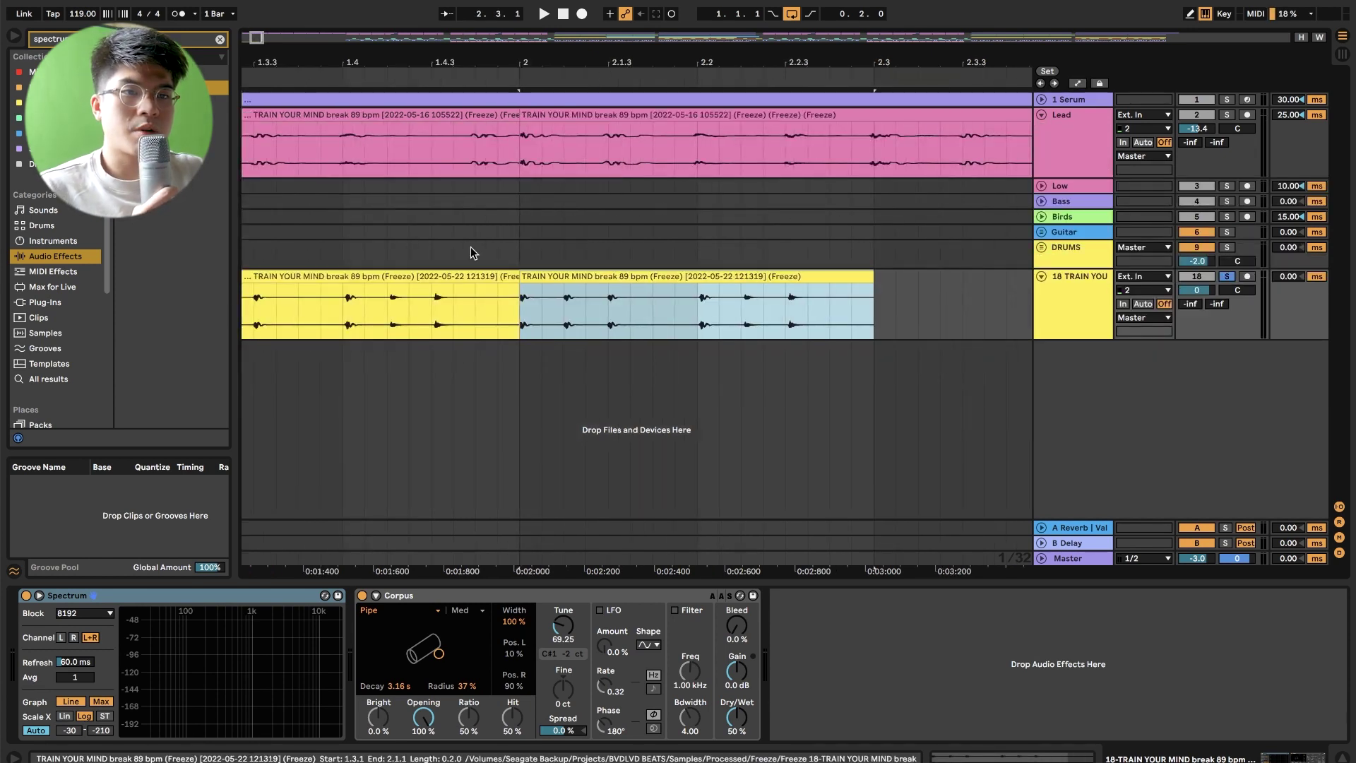
Remove the extra clip after bar 2 and set the loop to the one bar covered by the first two clips.
{"action": "left_click_drag", "start_coordinate": [255, 39], "coordinate": [255, 17]}
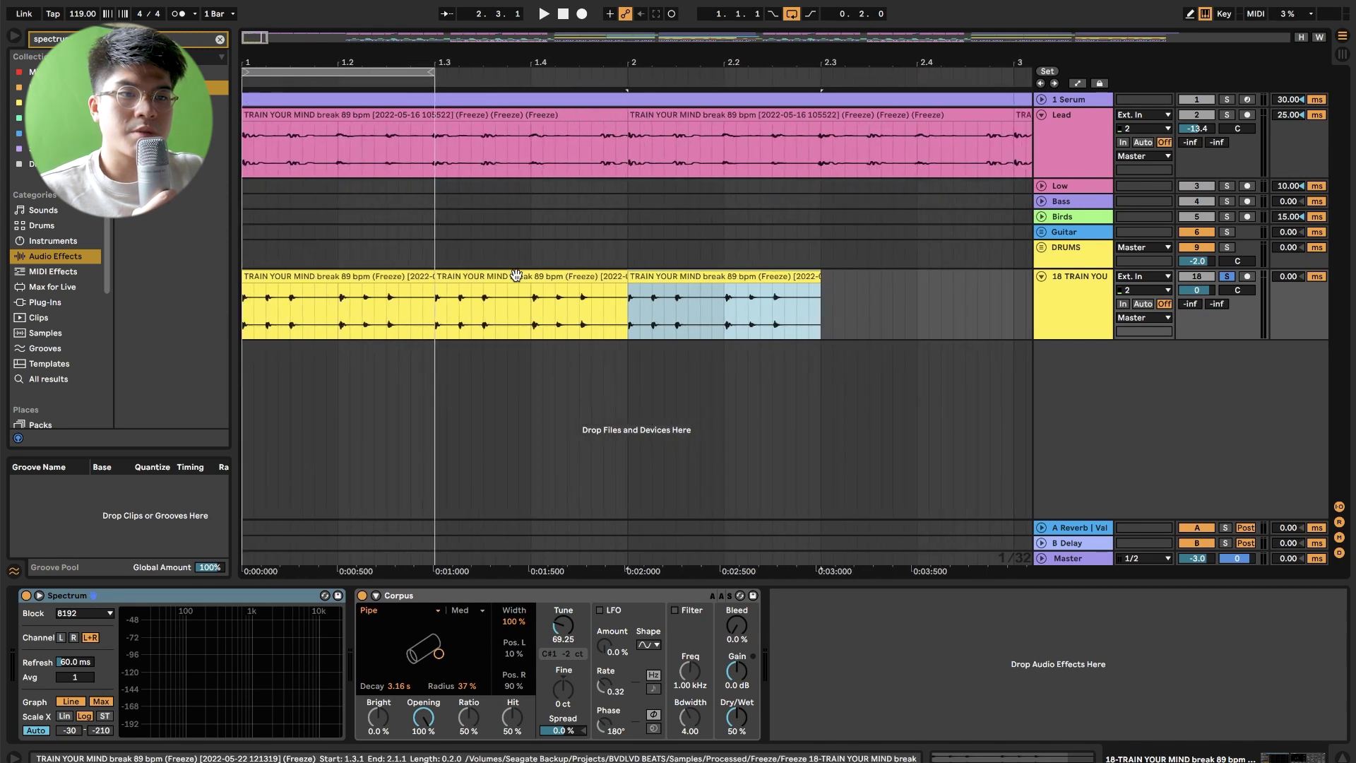
{"action": "left_click", "coordinate": [563, 276]}
{"action": "left_click", "coordinate": [264, 278], "text": "shift"}
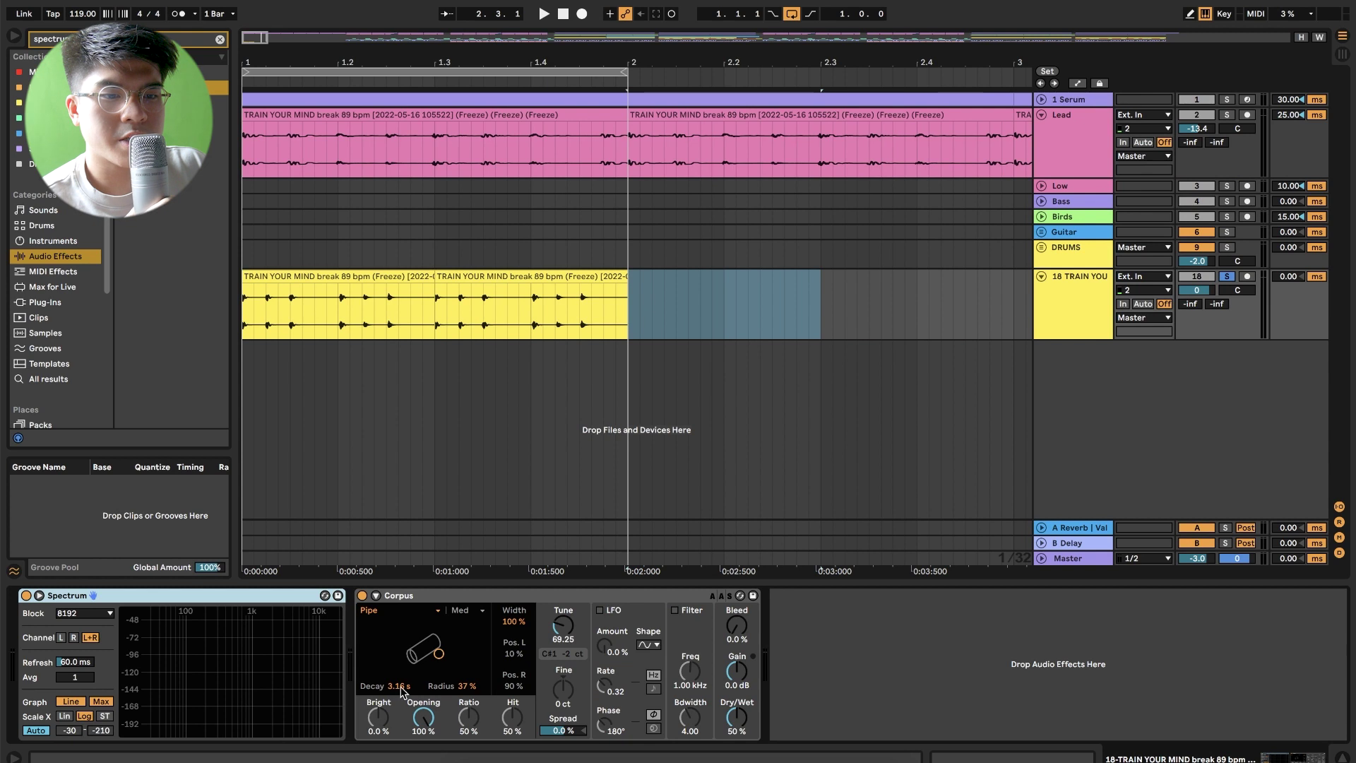
Group Corpus into an Audio Effect Rack and show the rack's macro controls.
{"action": "right_click", "coordinate": [401, 688]}
{"action": "right_click", "coordinate": [398, 596]}
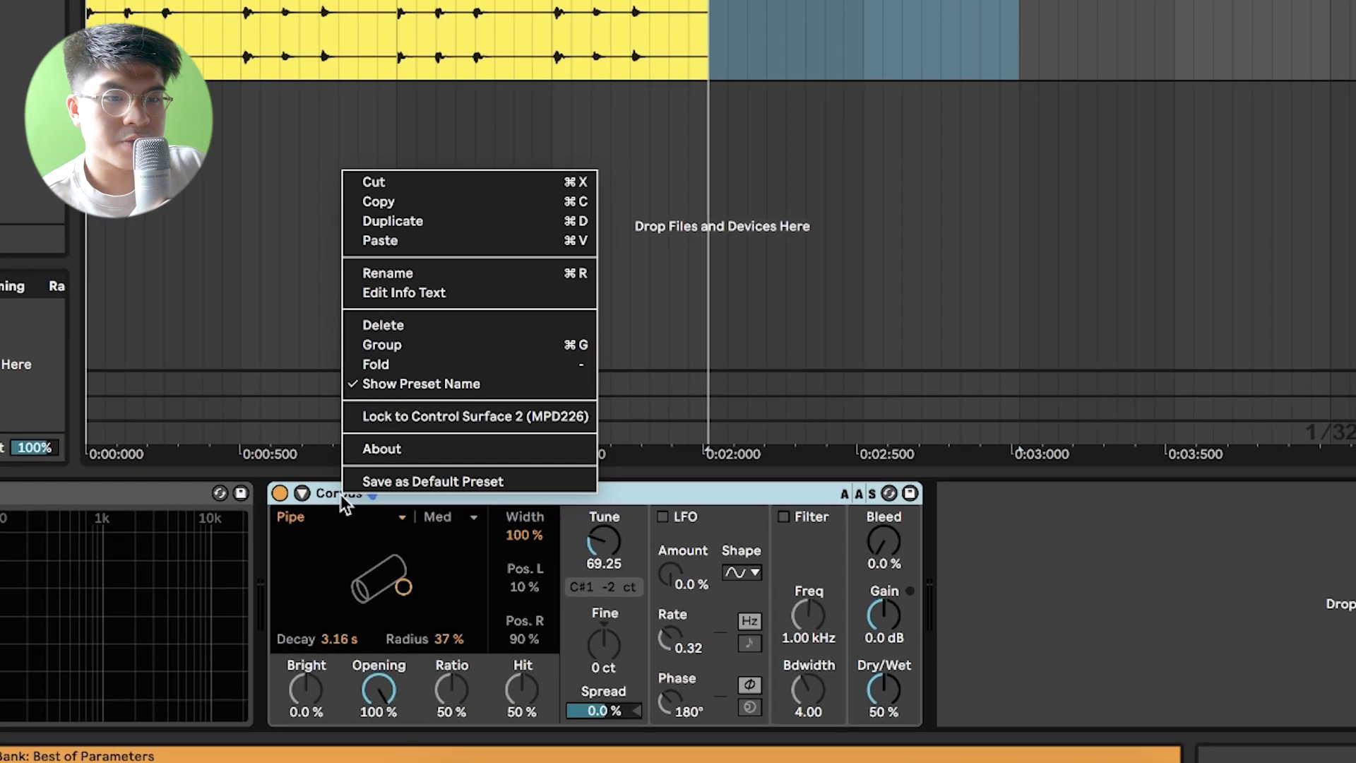
{"action": "left_click", "coordinate": [391, 344]}
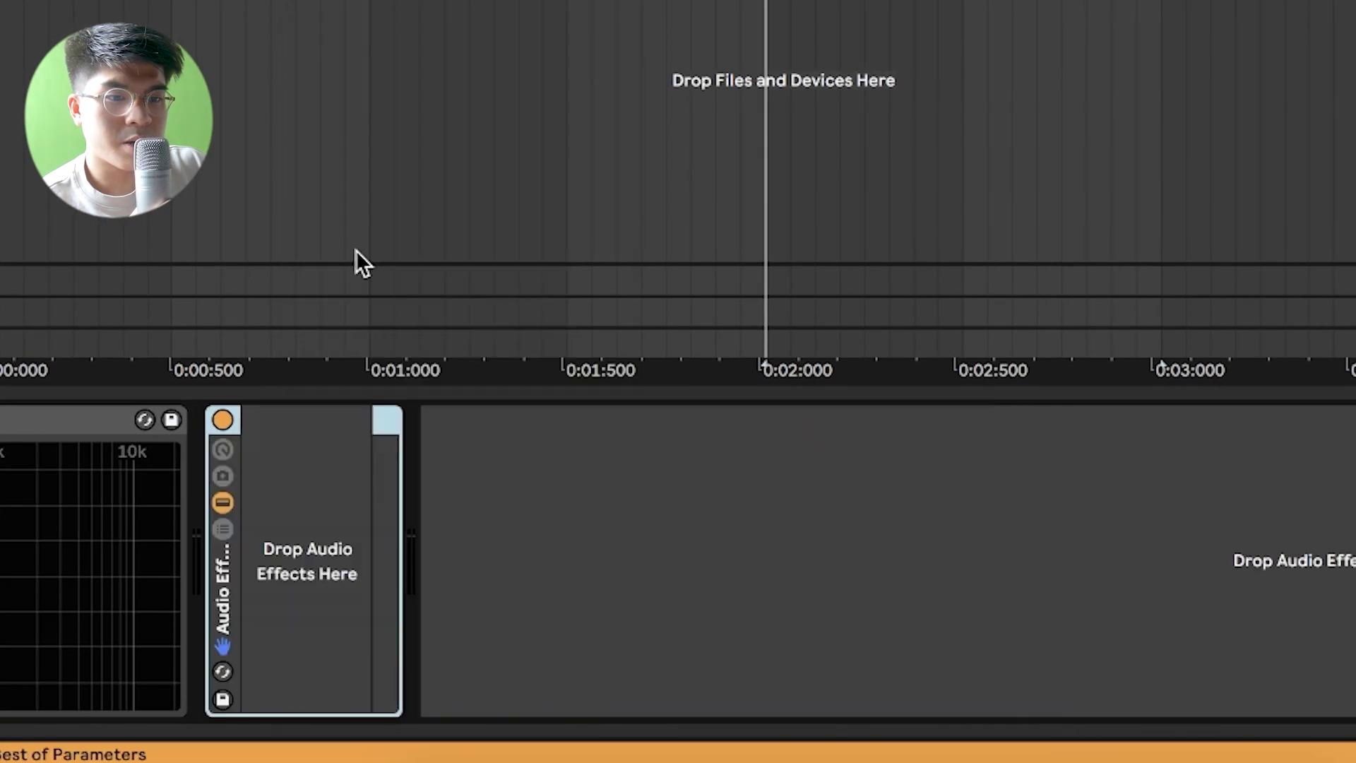
{"action": "left_click", "coordinate": [224, 529]}
{"action": "left_click", "coordinate": [224, 529]}
{"action": "left_click", "coordinate": [222, 474]}
{"action": "left_click", "coordinate": [223, 474]}
{"action": "left_click", "coordinate": [222, 450]}
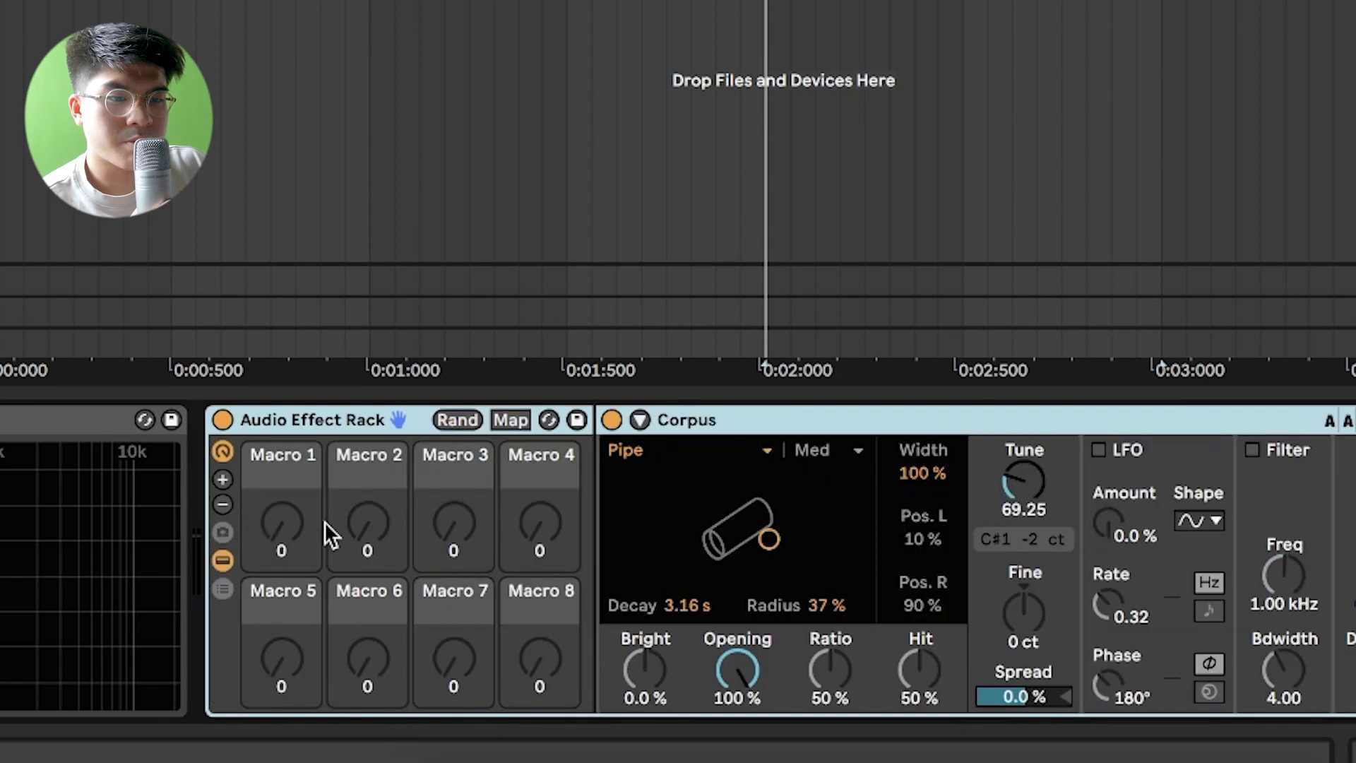
Map Corpus Decay to Macro 1 and Radius to Macro 2, and reduce the rack to those two macros.
{"action": "right_click", "coordinate": [691, 606]}
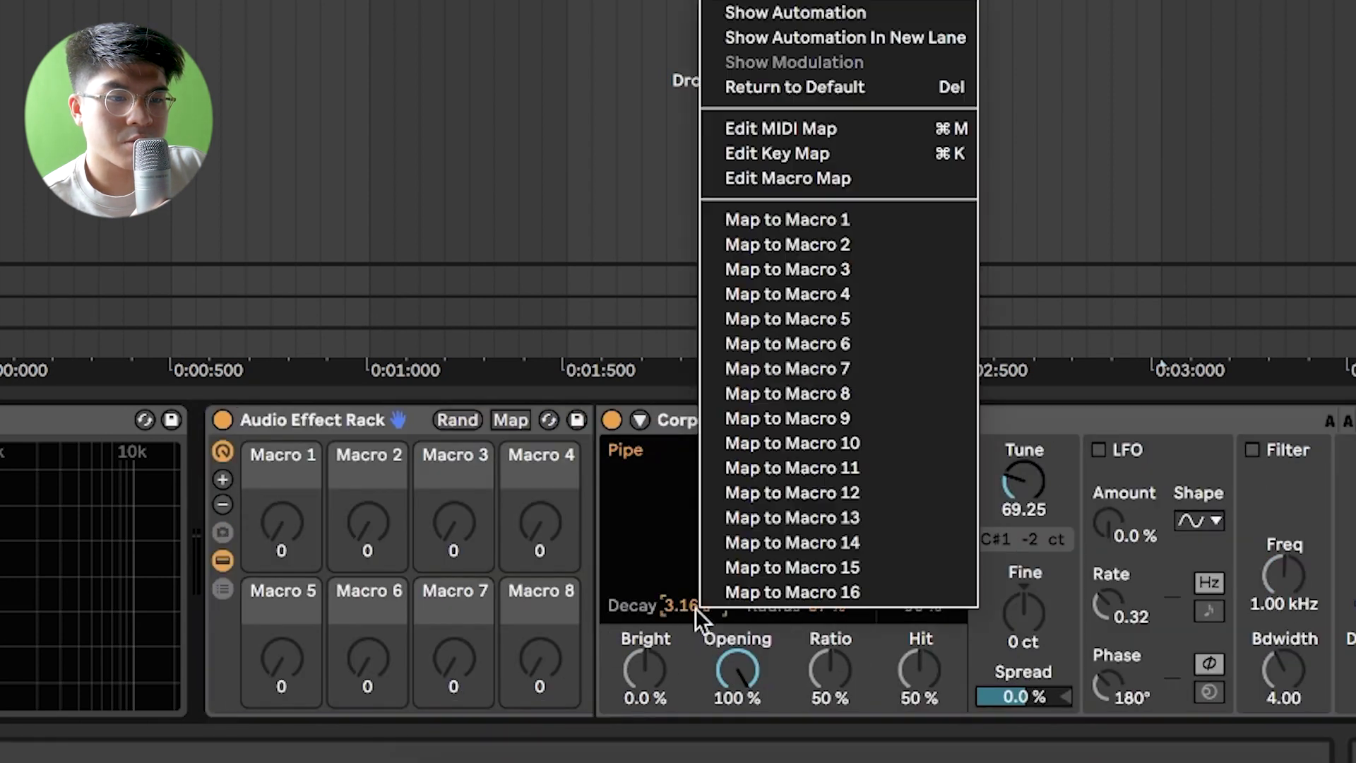
{"action": "left_click", "coordinate": [772, 219]}
{"action": "right_click", "coordinate": [818, 605]}
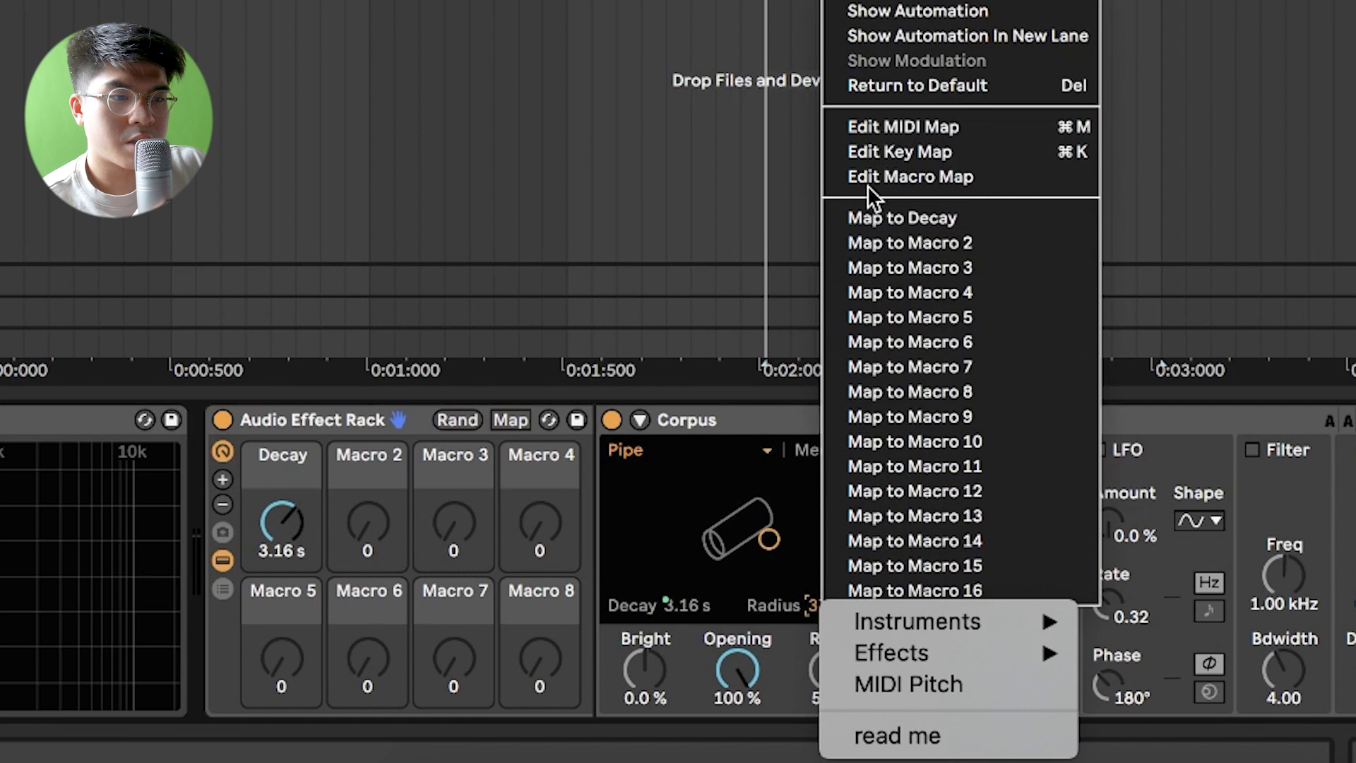
{"action": "left_click", "coordinate": [887, 245]}
{"action": "right_click", "coordinate": [815, 605]}
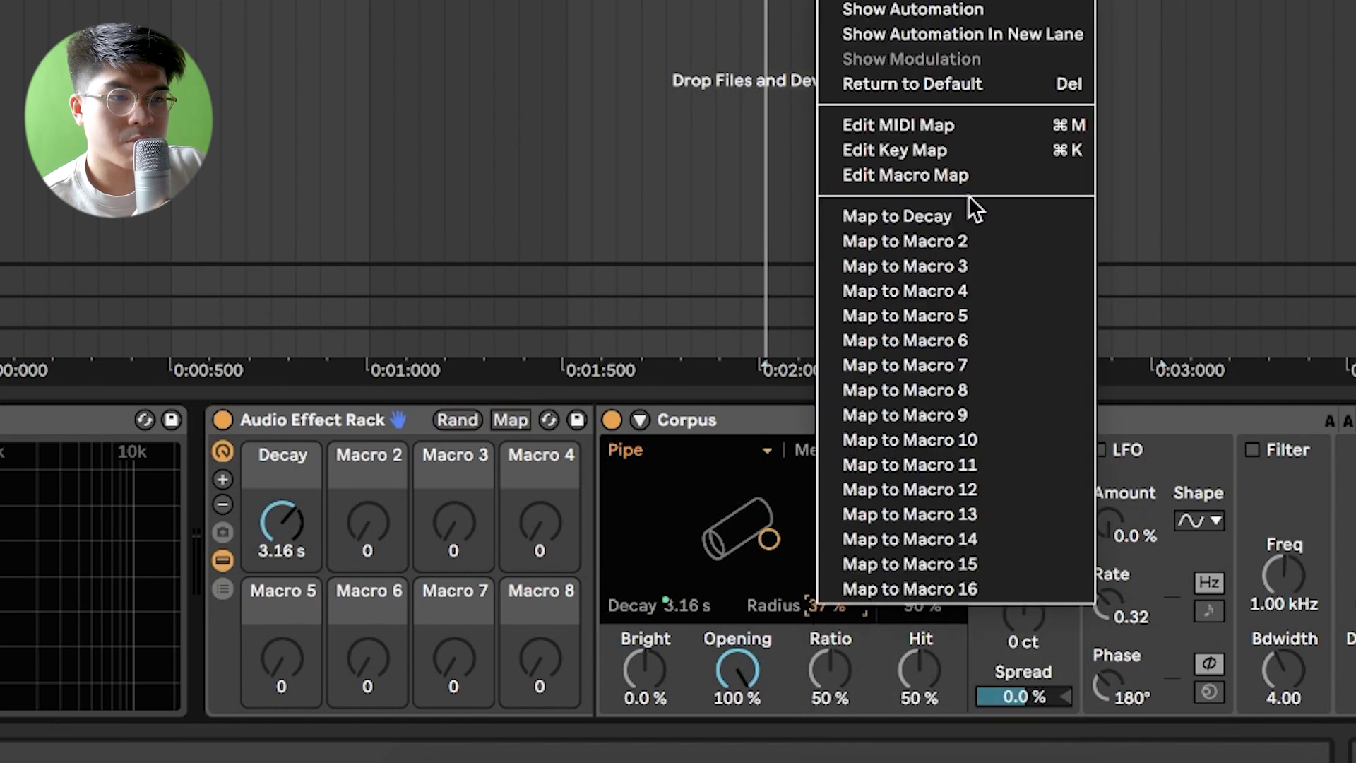
{"action": "left_click", "coordinate": [964, 242]}
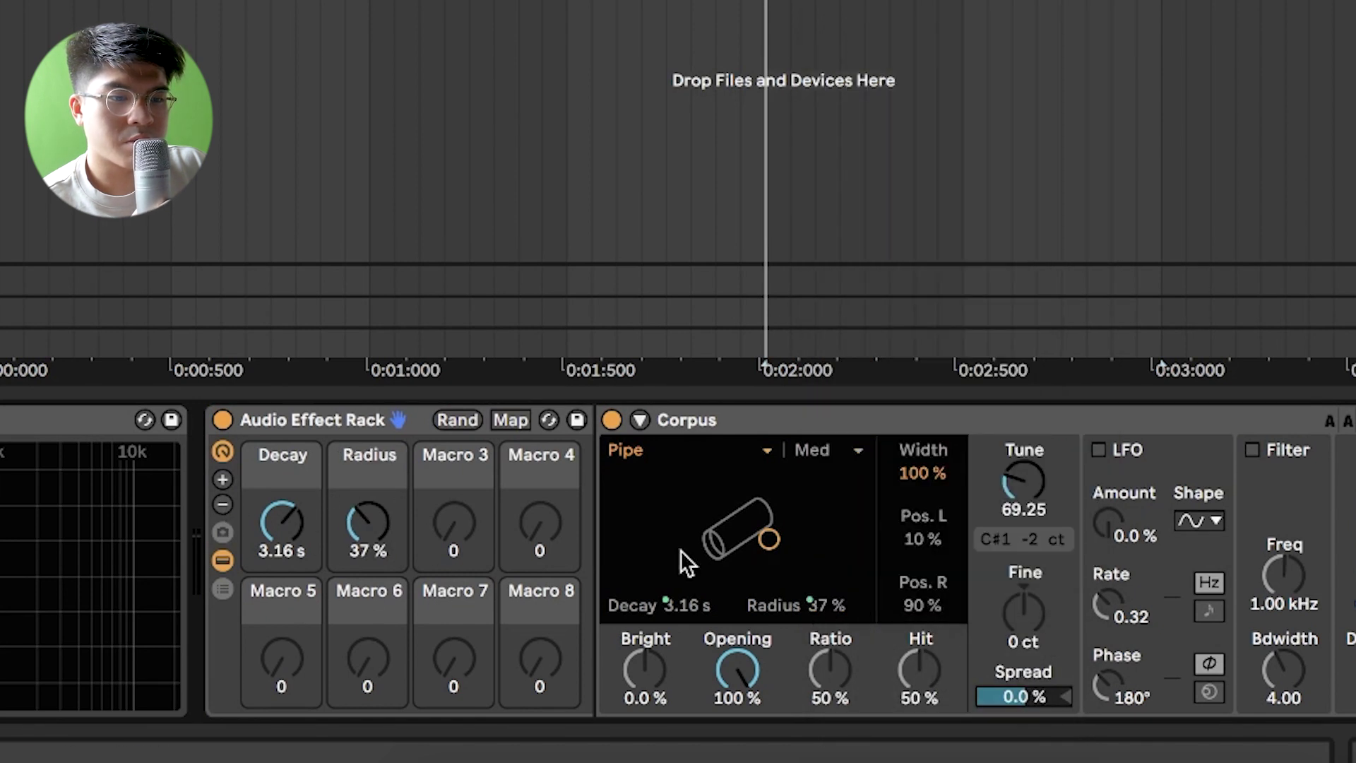
{"action": "left_click", "coordinate": [225, 510]}
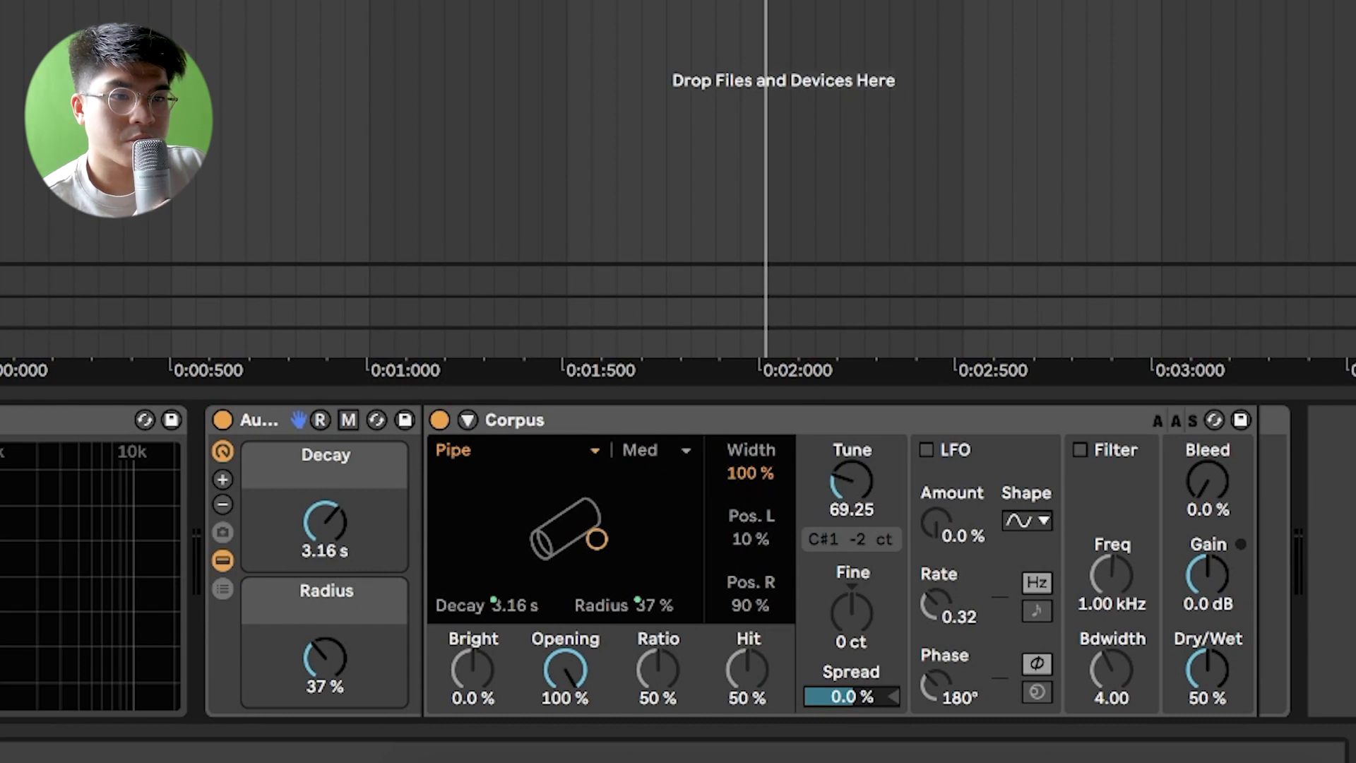
Play the loop and record live moves of the Decay macro to 1.95 s and the Radius macro to 77 %.
{"action": "key", "text": "space"}
{"action": "mouse_move", "coordinate": [325, 522]}
{"action": "left_mouse_down"}
{"action": "mouse_move", "coordinate": [324, 582]}
{"action": "mouse_move", "coordinate": [325, 547]}
{"action": "left_mouse_up"}
{"action": "left_click_drag", "start_coordinate": [325, 658], "coordinate": [325, 616]}
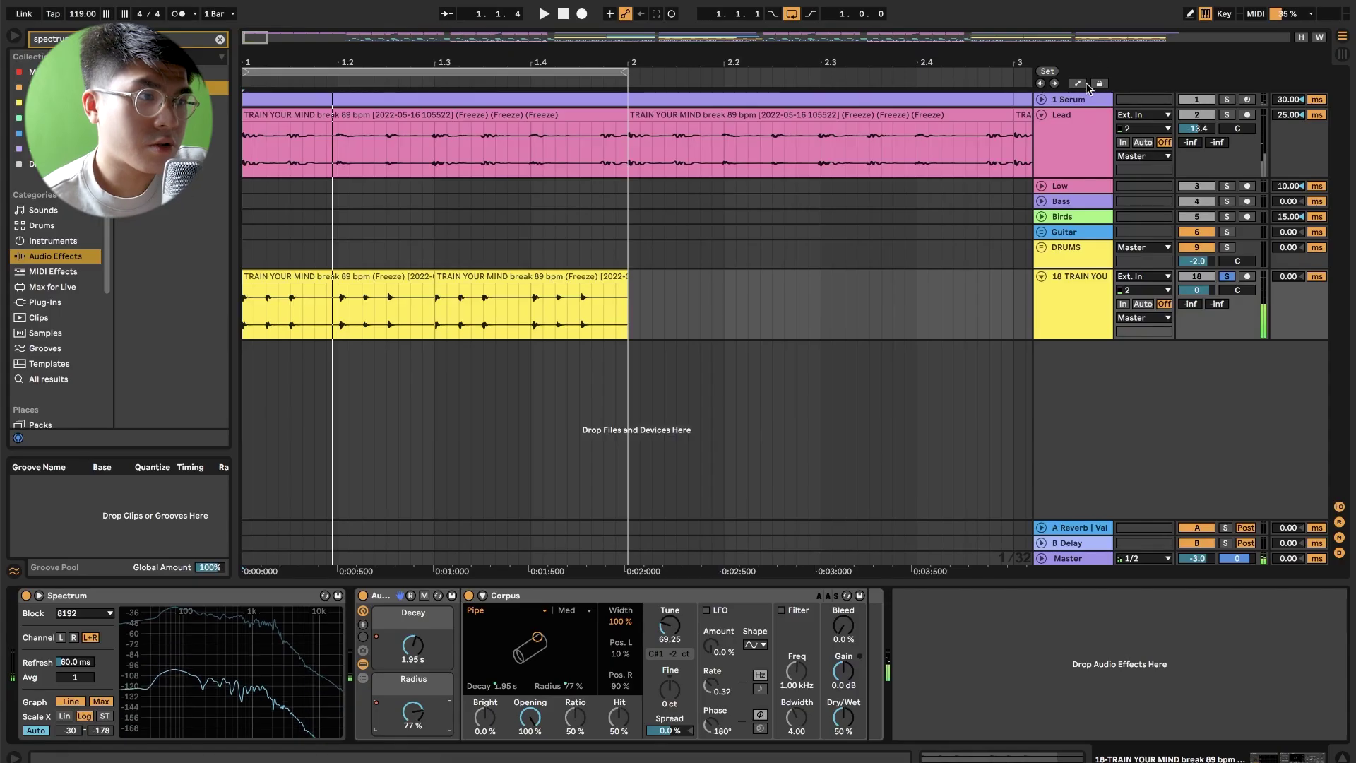
Show the Decay macro's automation and draw a dip followed by a steep rise early in the first drum break clip.
{"action": "left_click", "coordinate": [1078, 83]}
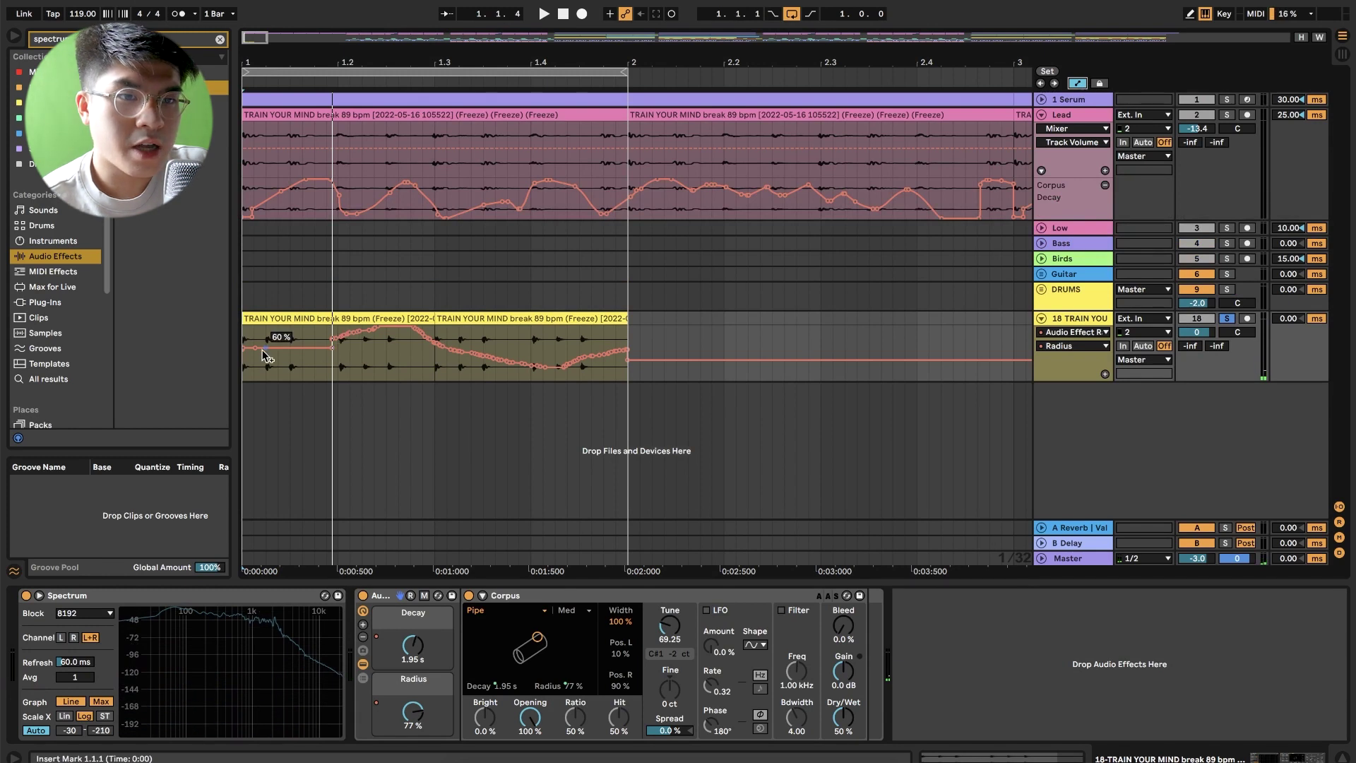
{"action": "right_click", "coordinate": [415, 645]}
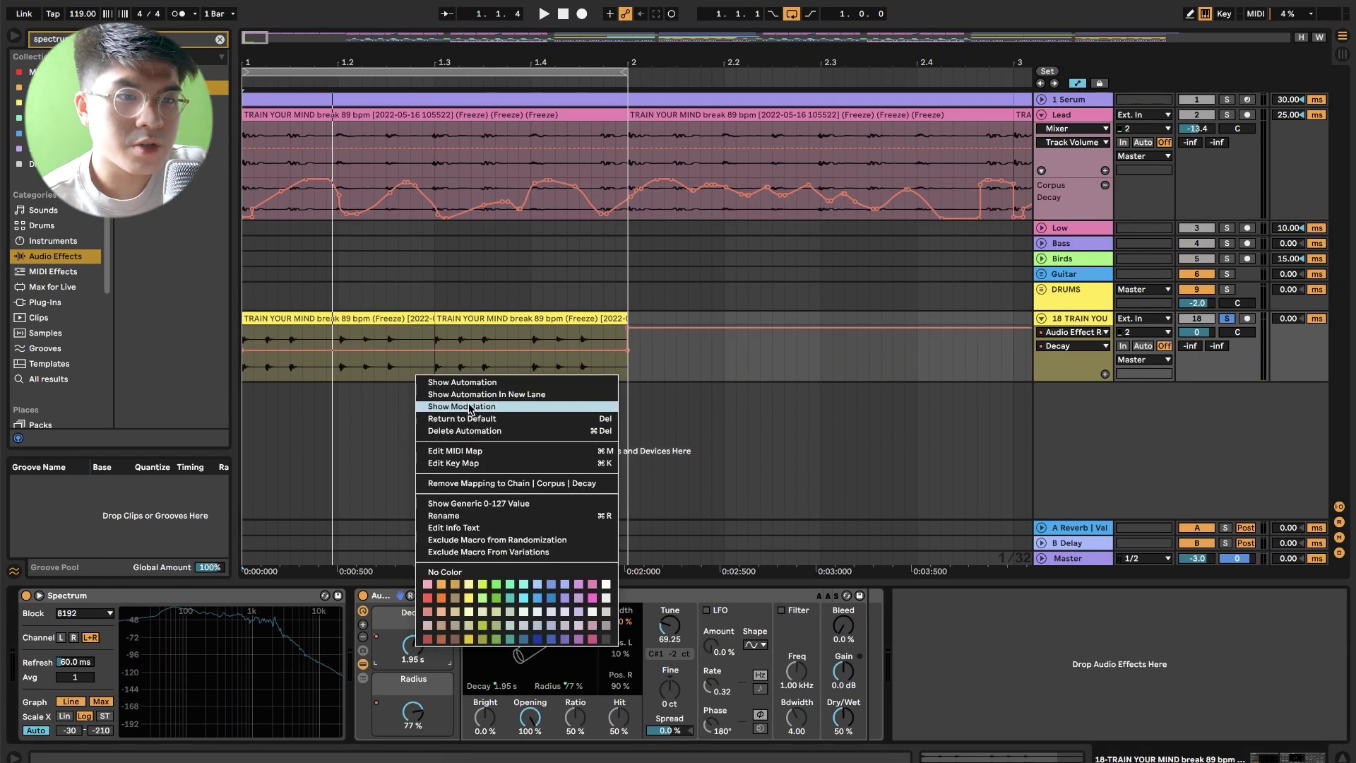
{"action": "left_click", "coordinate": [461, 382]}
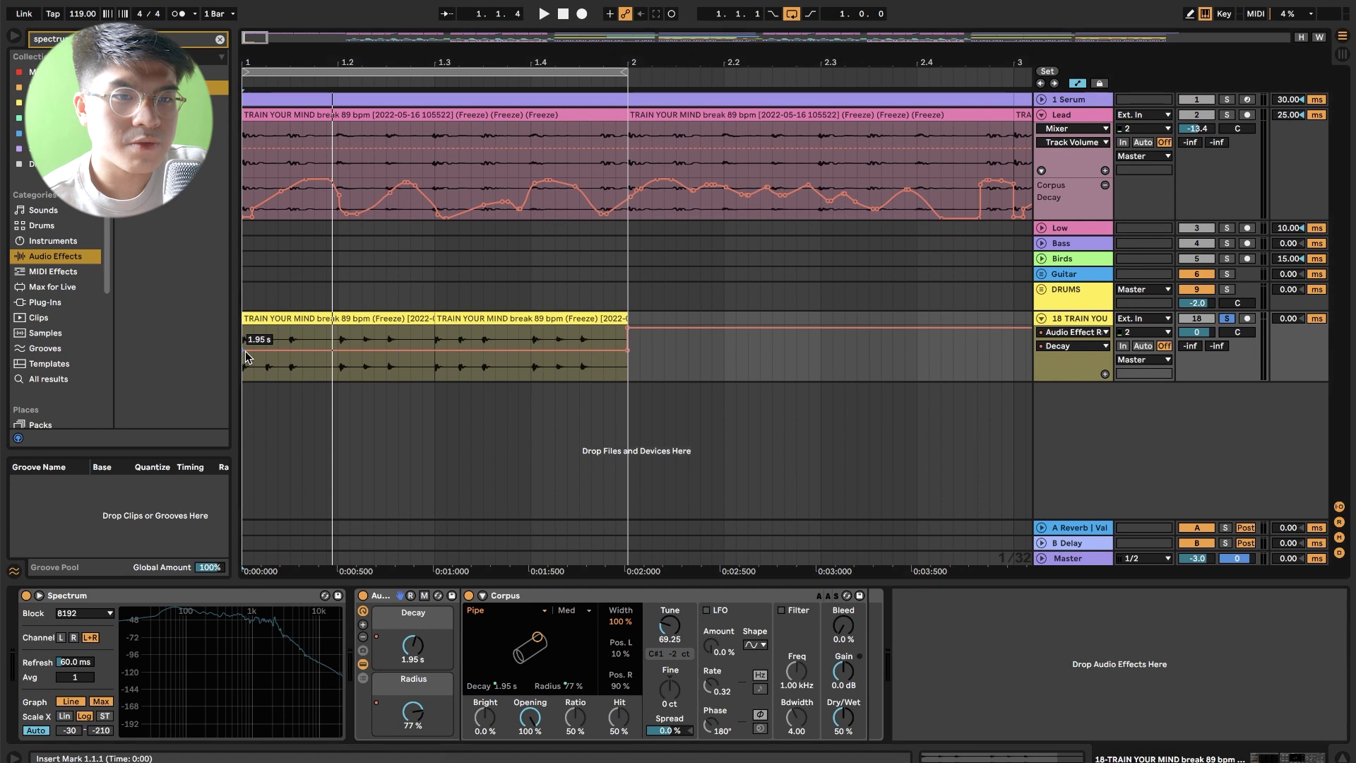
{"action": "left_click_drag", "start_coordinate": [245, 350], "coordinate": [245, 368]}
{"action": "scroll", "coordinate": [244, 367], "scroll_direction": "up", "scroll_amount": 3}
{"action": "left_click_drag", "start_coordinate": [358, 364], "coordinate": [393, 332]}
{"action": "left_click", "coordinate": [362, 319]}
{"action": "key", "text": "space"}
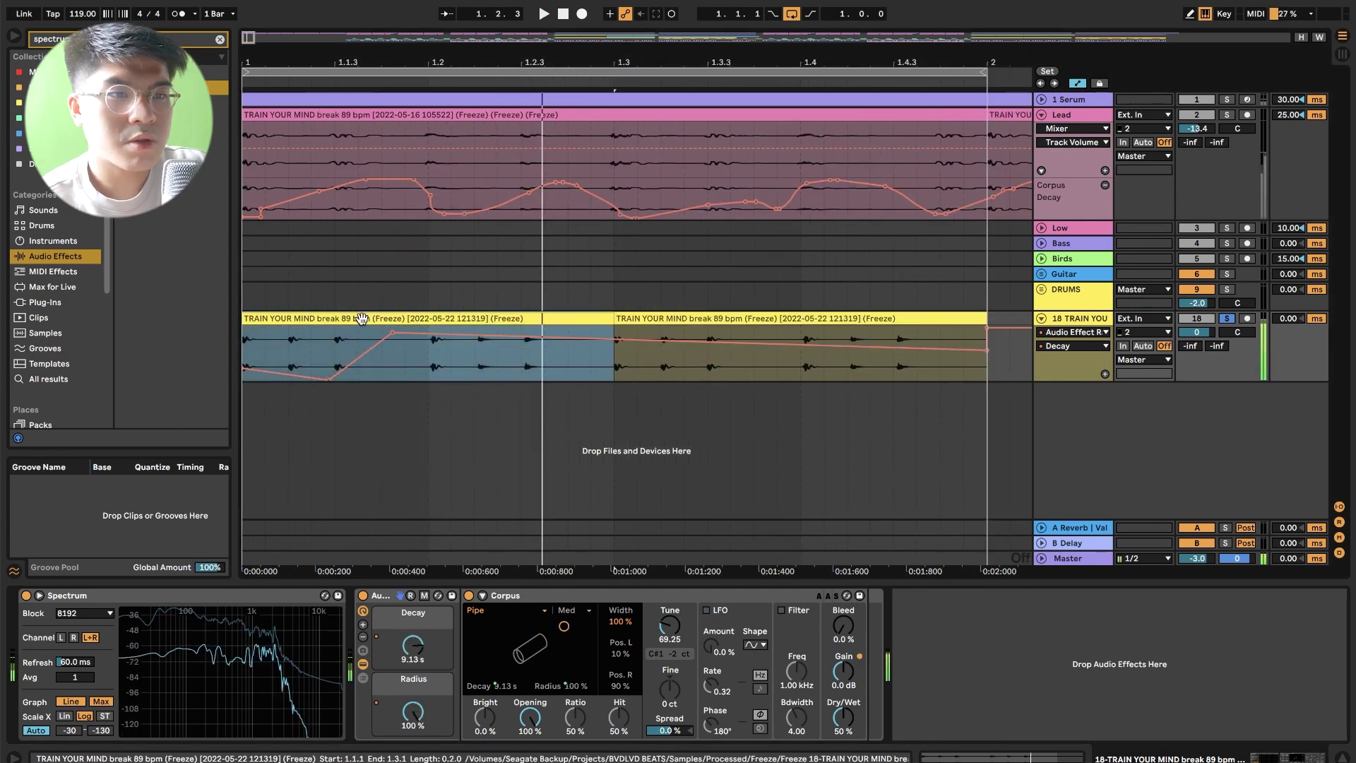
Add a second dip and peak to the Decay envelope and drop it sharply where the second clip starts.
{"action": "key", "text": "space"}
{"action": "left_click_drag", "start_coordinate": [479, 337], "coordinate": [521, 340]}
{"action": "mouse_move", "coordinate": [613, 342]}
{"action": "left_mouse_down"}
{"action": "mouse_move", "coordinate": [615, 375]}
{"action": "mouse_move", "coordinate": [612, 351]}
{"action": "left_mouse_up"}
{"action": "left_click", "coordinate": [370, 319]}
{"action": "key", "text": "space"}
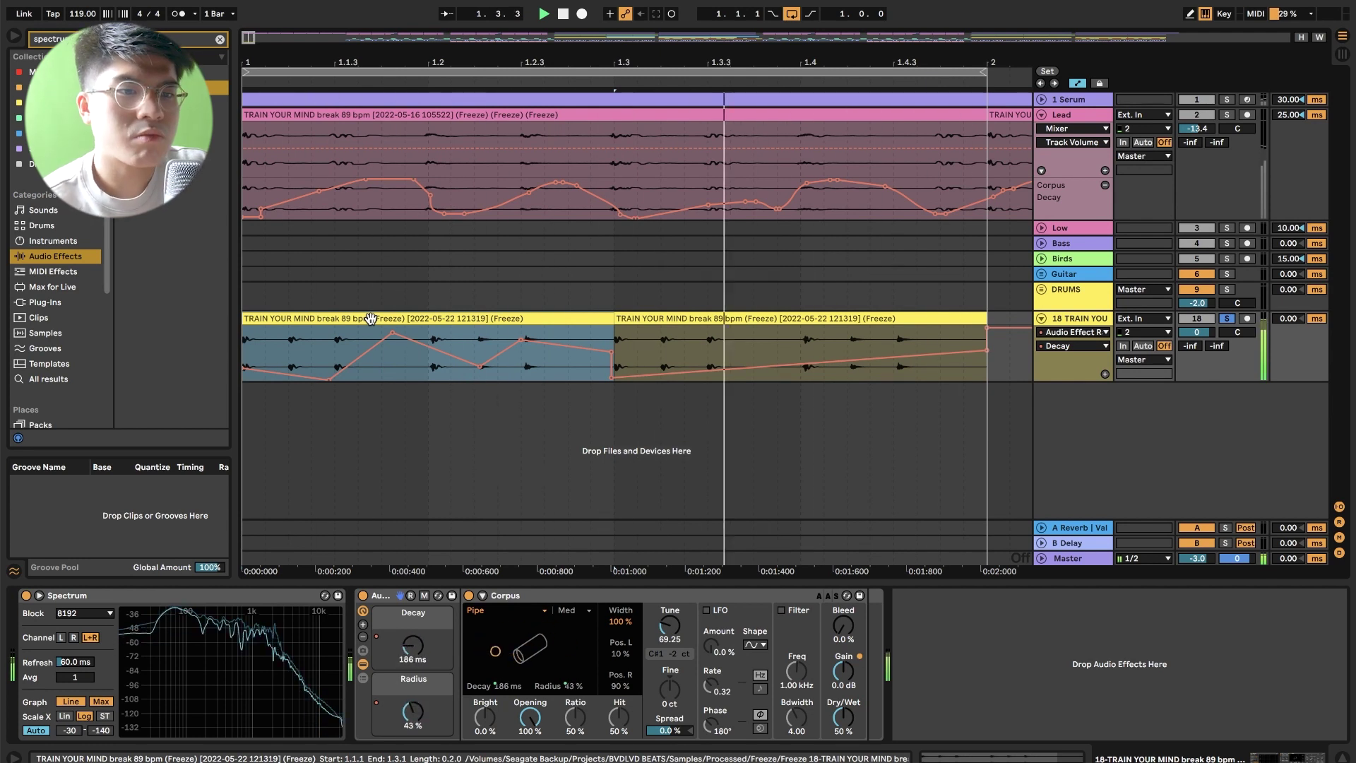
Lower the second Decay peak and move it closer to the end of the first clip.
{"action": "left_click", "coordinate": [374, 345]}
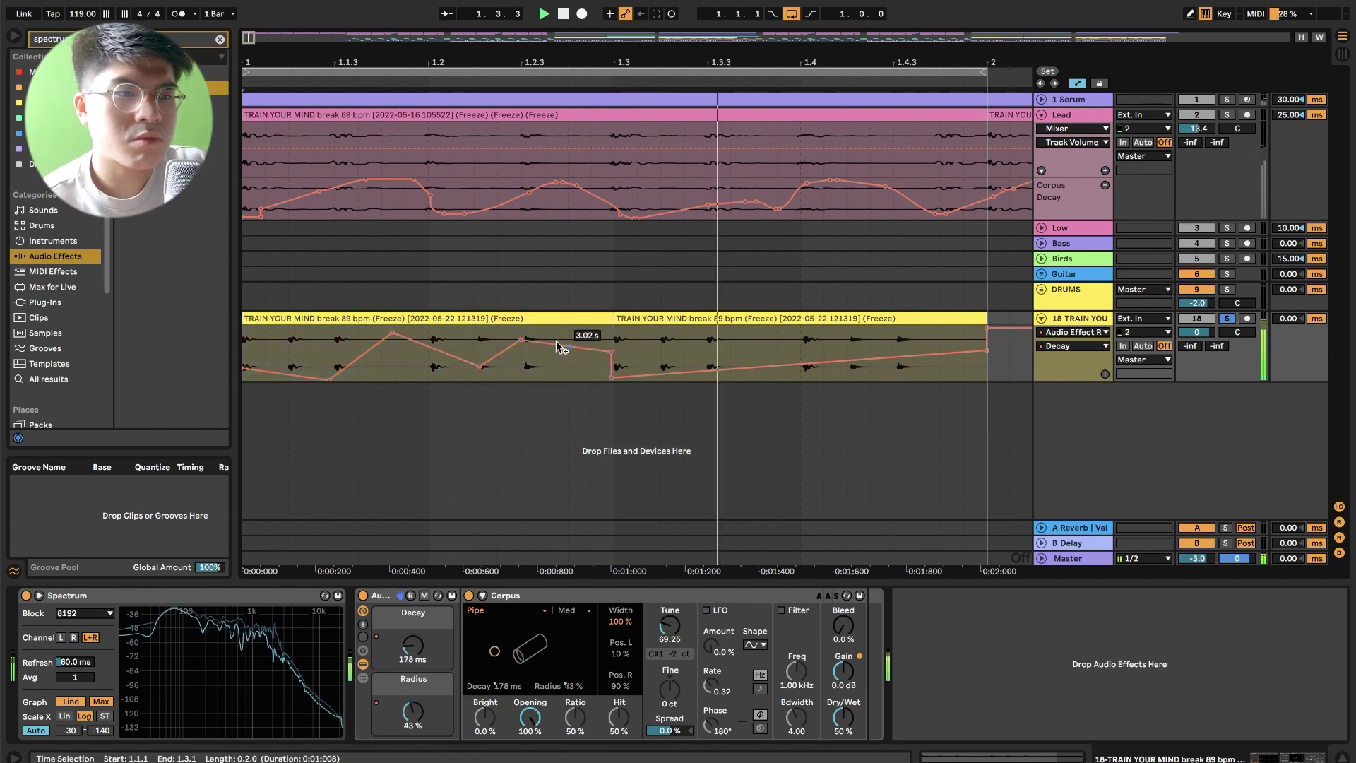
{"action": "left_click_drag", "start_coordinate": [521, 340], "coordinate": [523, 362]}
{"action": "left_click_drag", "start_coordinate": [522, 369], "coordinate": [533, 353]}
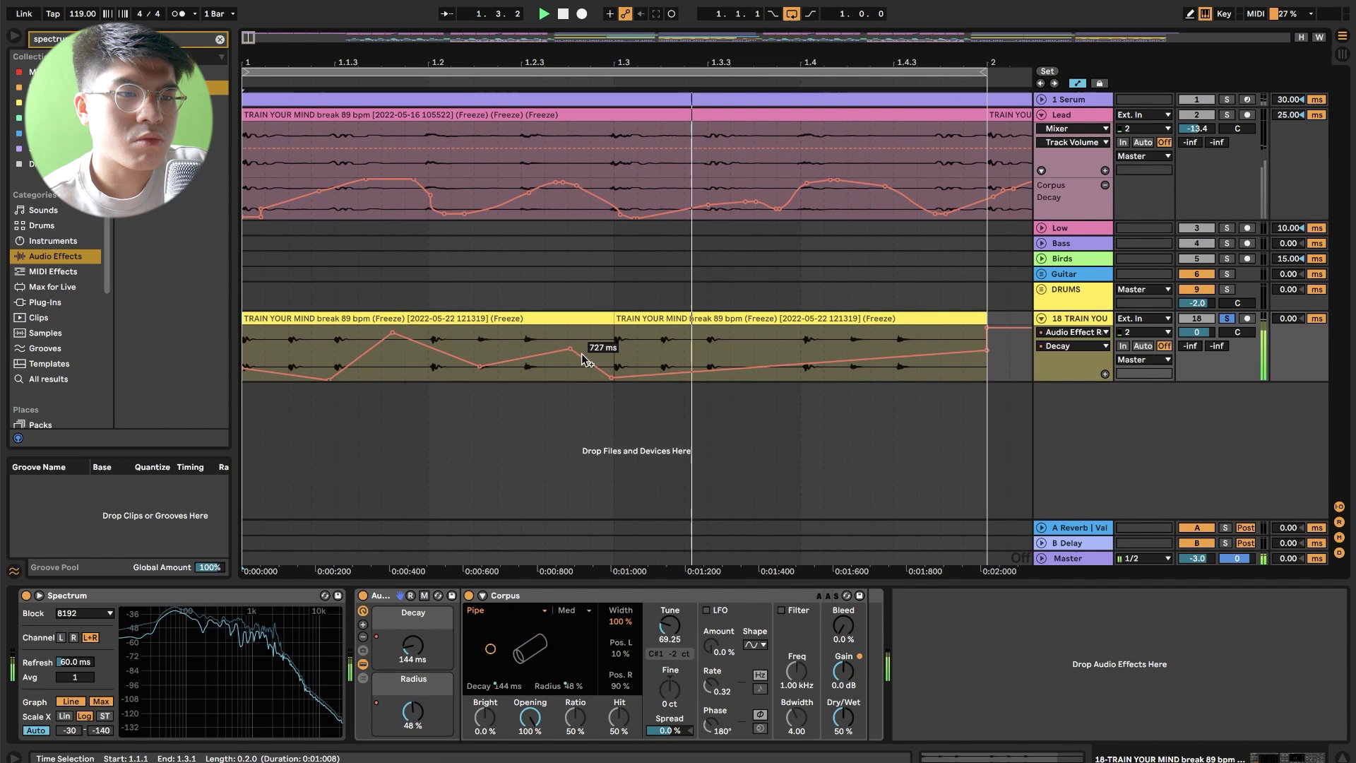
{"action": "left_click_drag", "start_coordinate": [571, 349], "coordinate": [563, 350]}
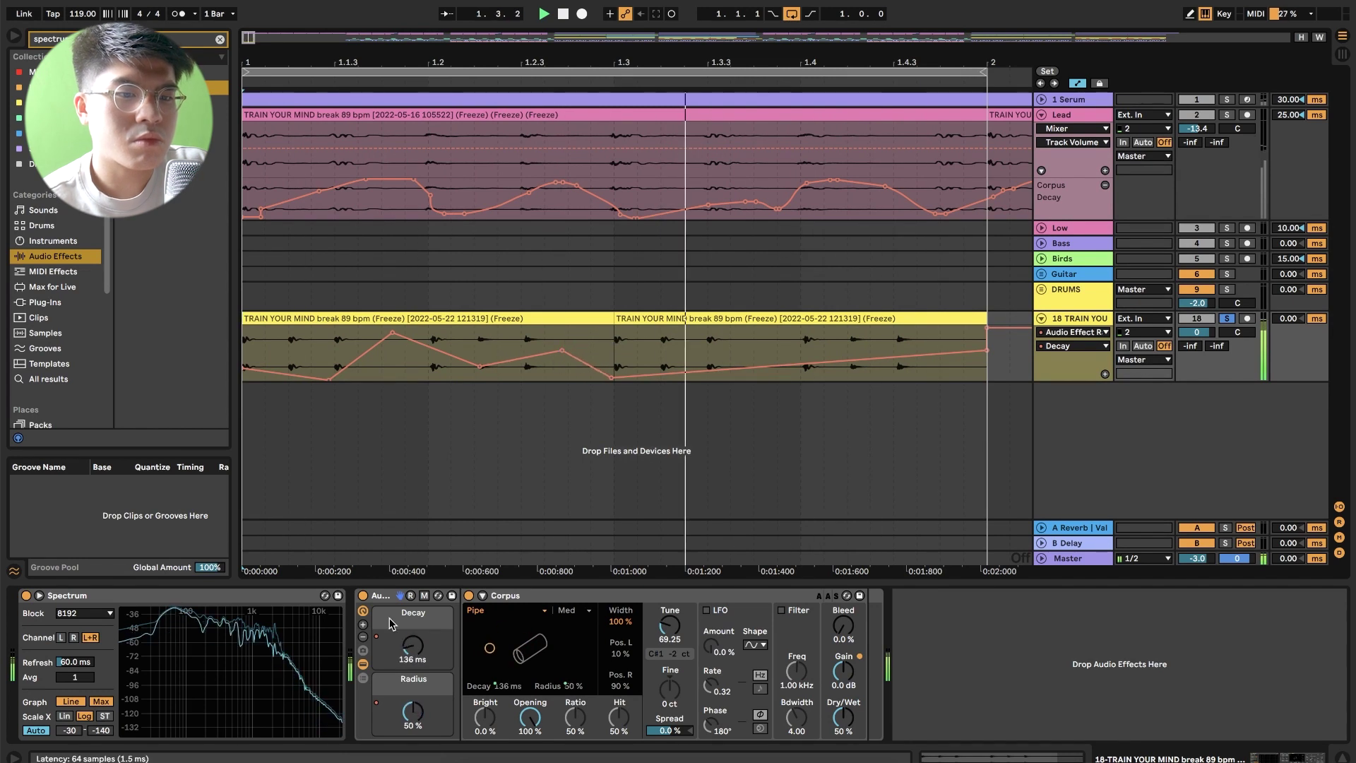
Show the Radius macro's automation and carve a dip into its high section near the end of the first clip.
{"action": "right_click", "coordinate": [413, 712]}
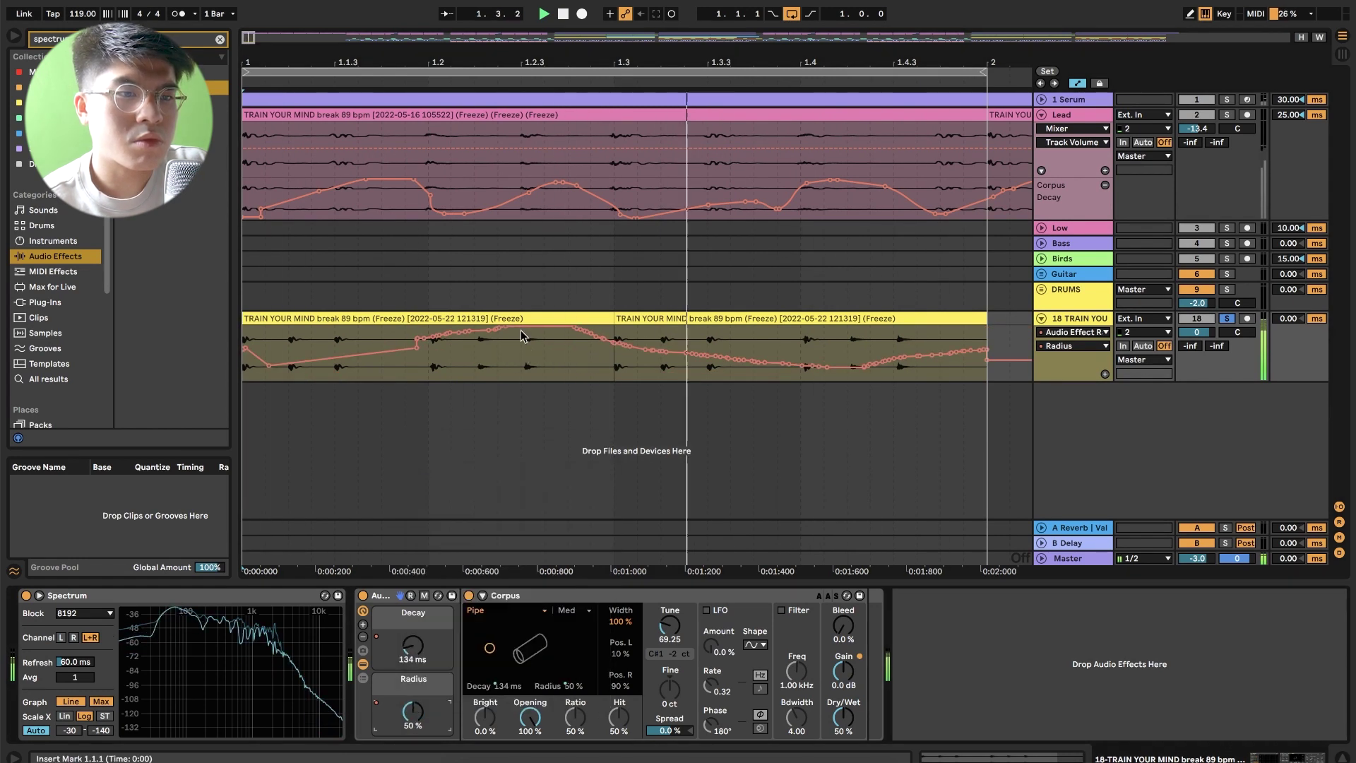
{"action": "left_click_drag", "start_coordinate": [527, 327], "coordinate": [578, 339]}
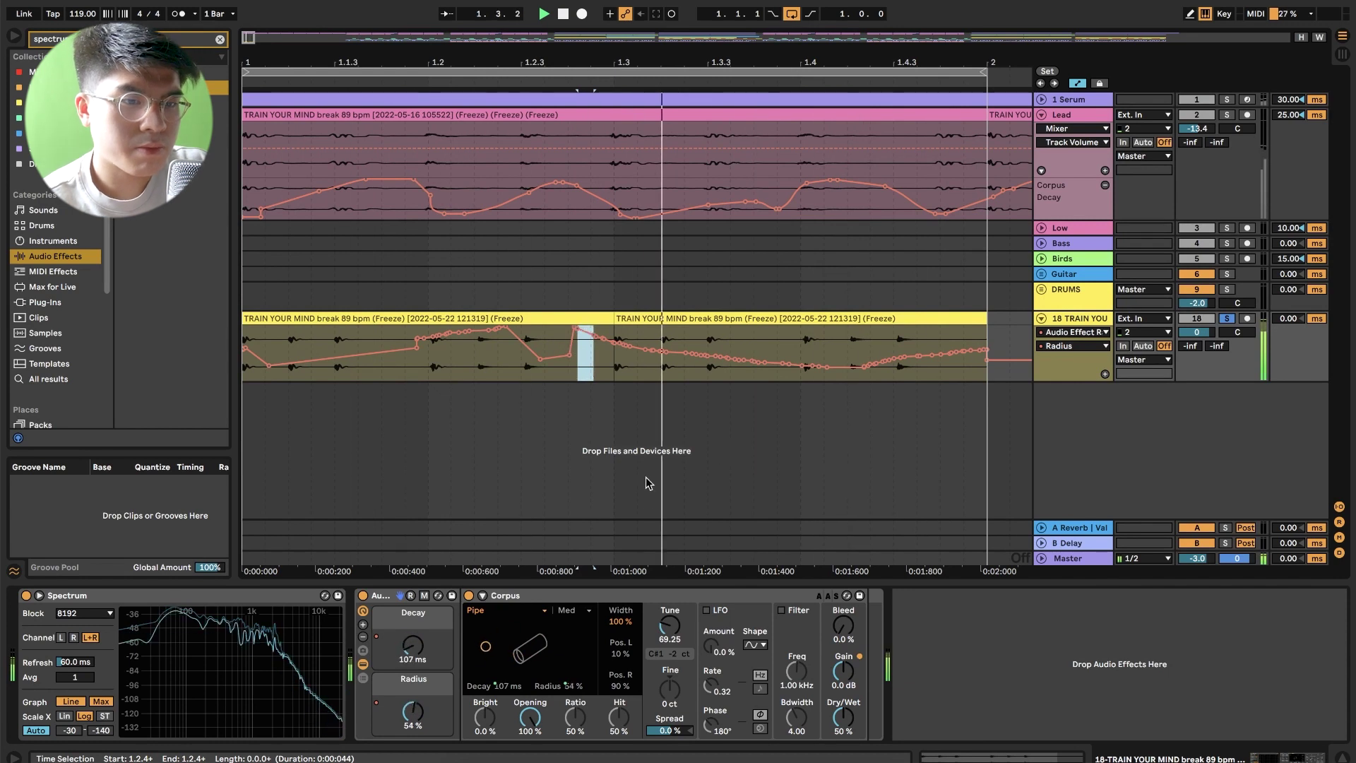
{"action": "left_click", "coordinate": [1102, 318]}
{"action": "left_click_drag", "start_coordinate": [255, 35], "coordinate": [266, 32]}
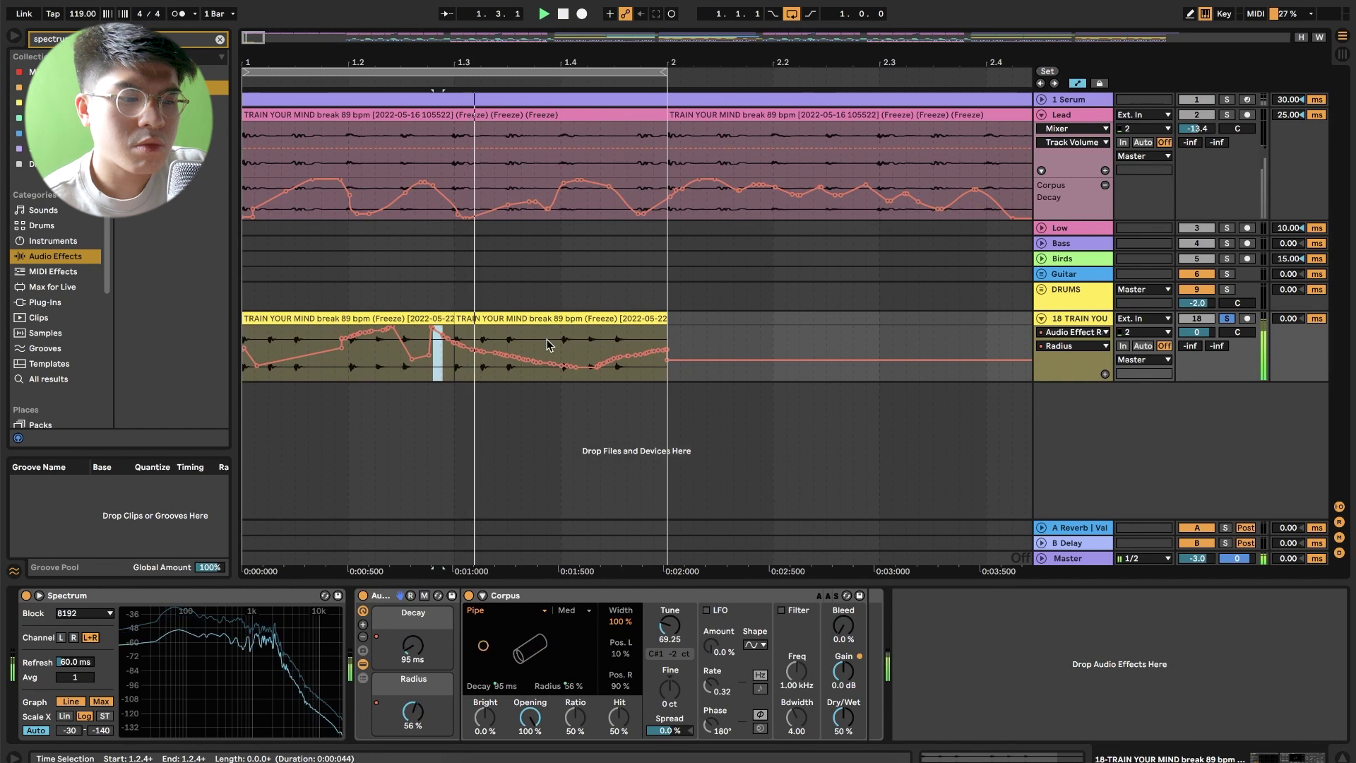
{"action": "left_click", "coordinate": [1054, 177]}
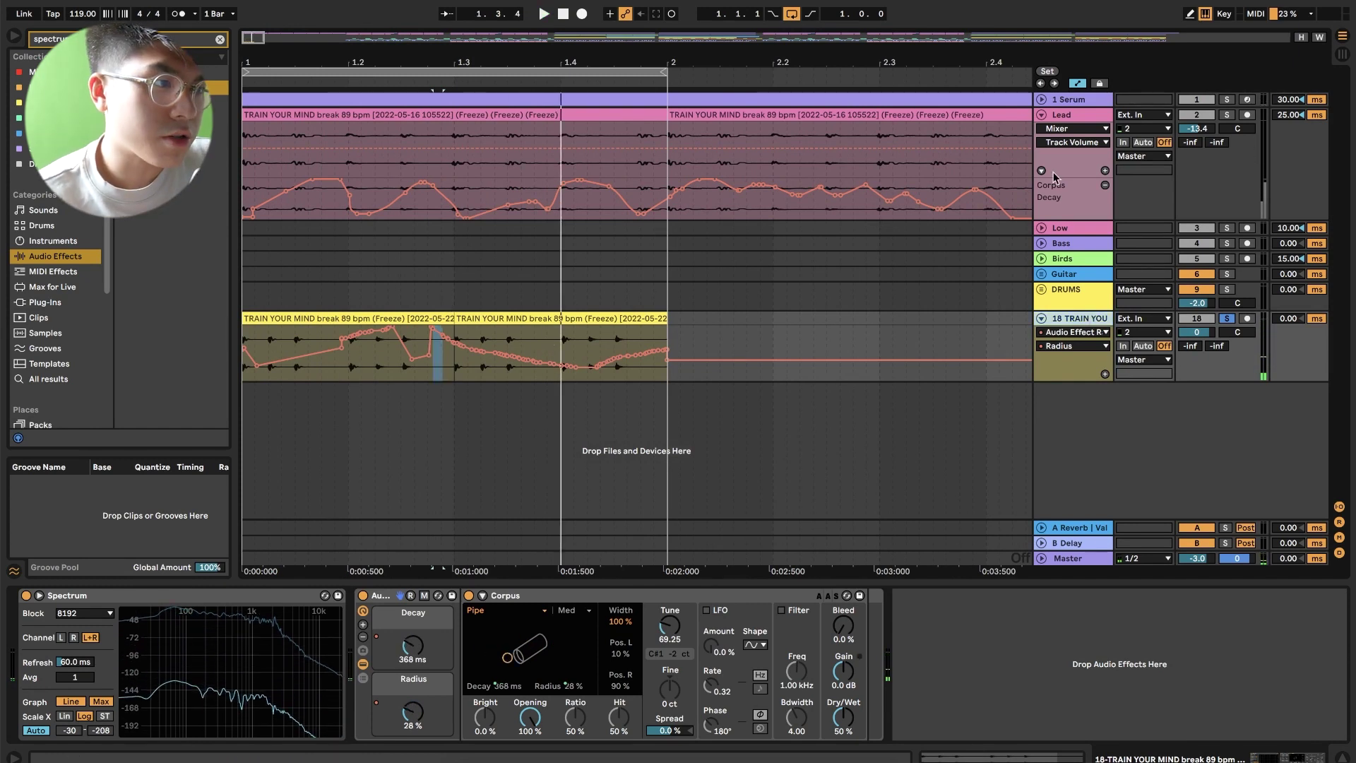
Add a Vocoder after the Corpus rack, set its carrier to Pitch Tracking and try its oscillator waveforms.
{"action": "left_click", "coordinate": [219, 40]}
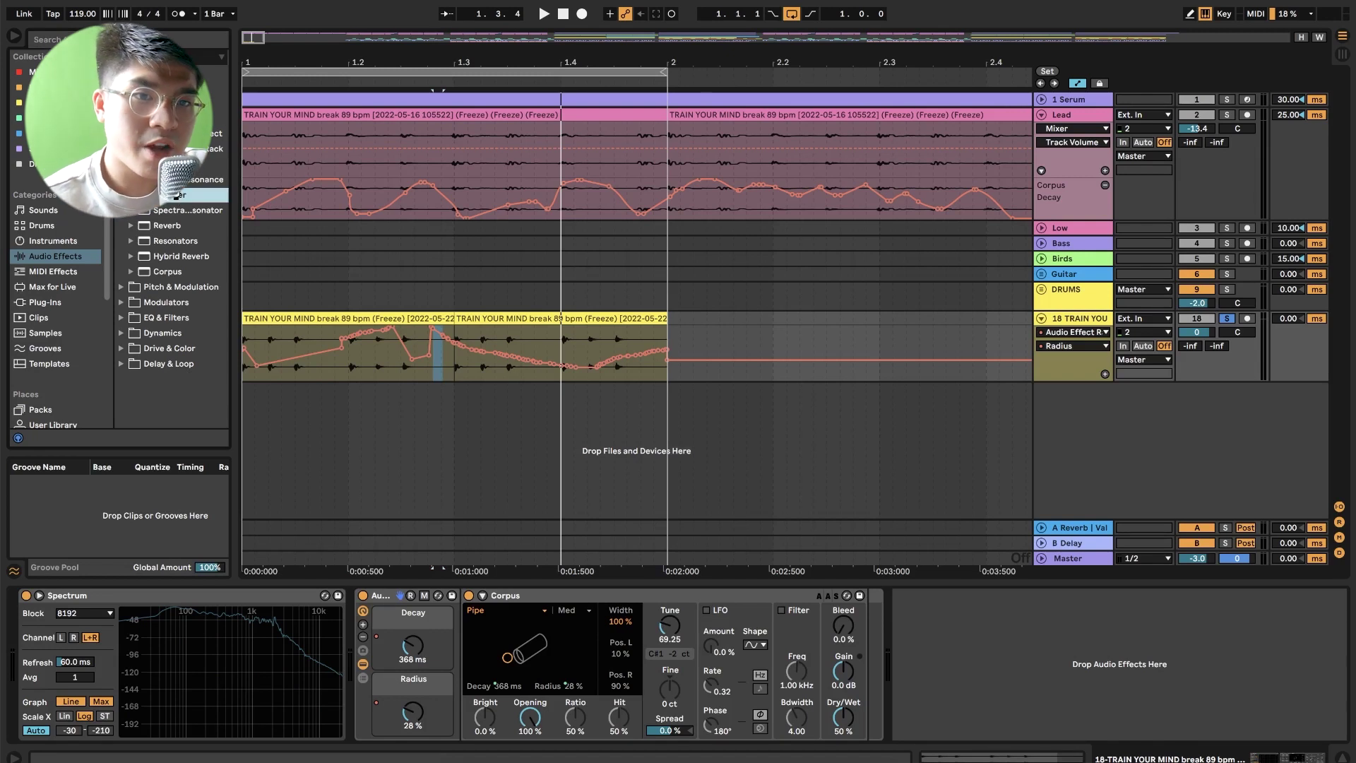
{"action": "double_click", "coordinate": [176, 196]}
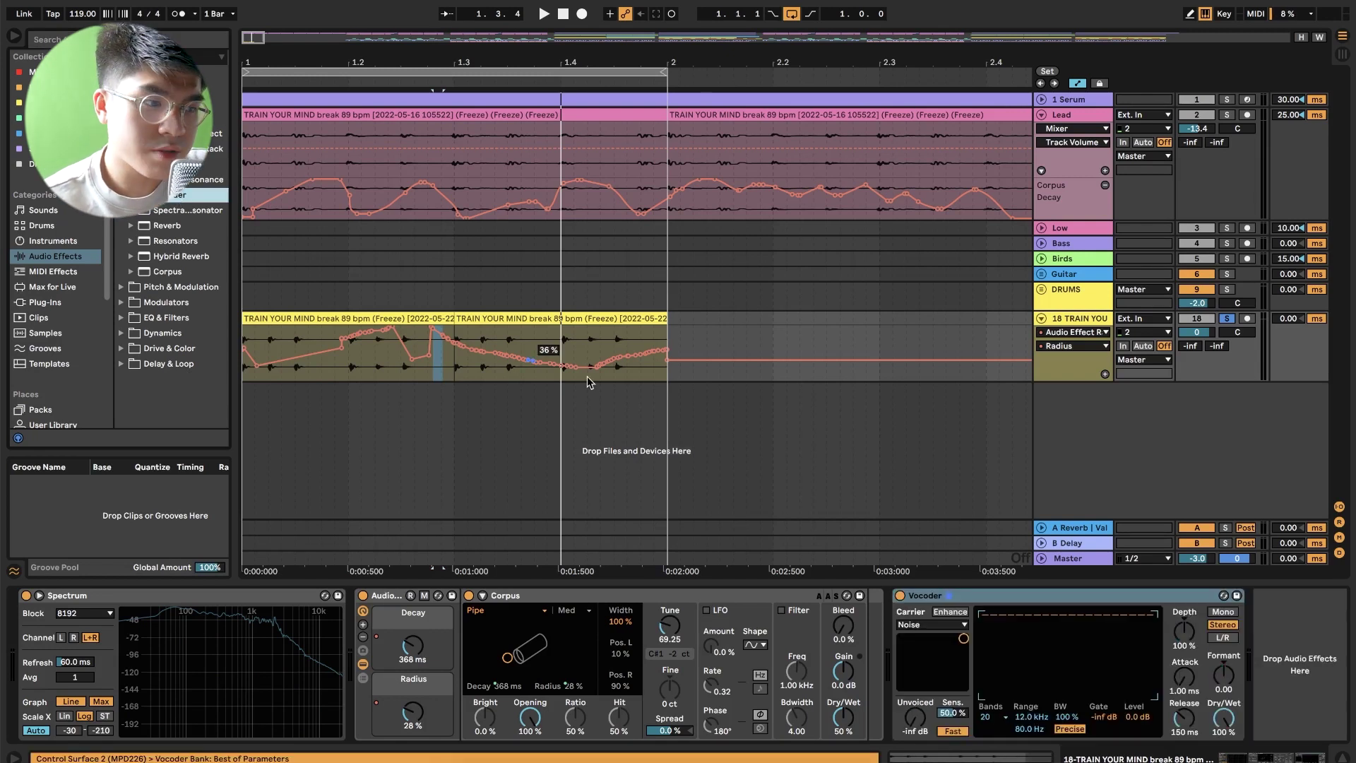
{"action": "left_click", "coordinate": [929, 625]}
{"action": "left_click", "coordinate": [931, 673]}
{"action": "left_click", "coordinate": [960, 673]}
{"action": "left_click", "coordinate": [960, 686]}
{"action": "left_click", "coordinate": [940, 686]}
{"action": "left_click", "coordinate": [1224, 719]}
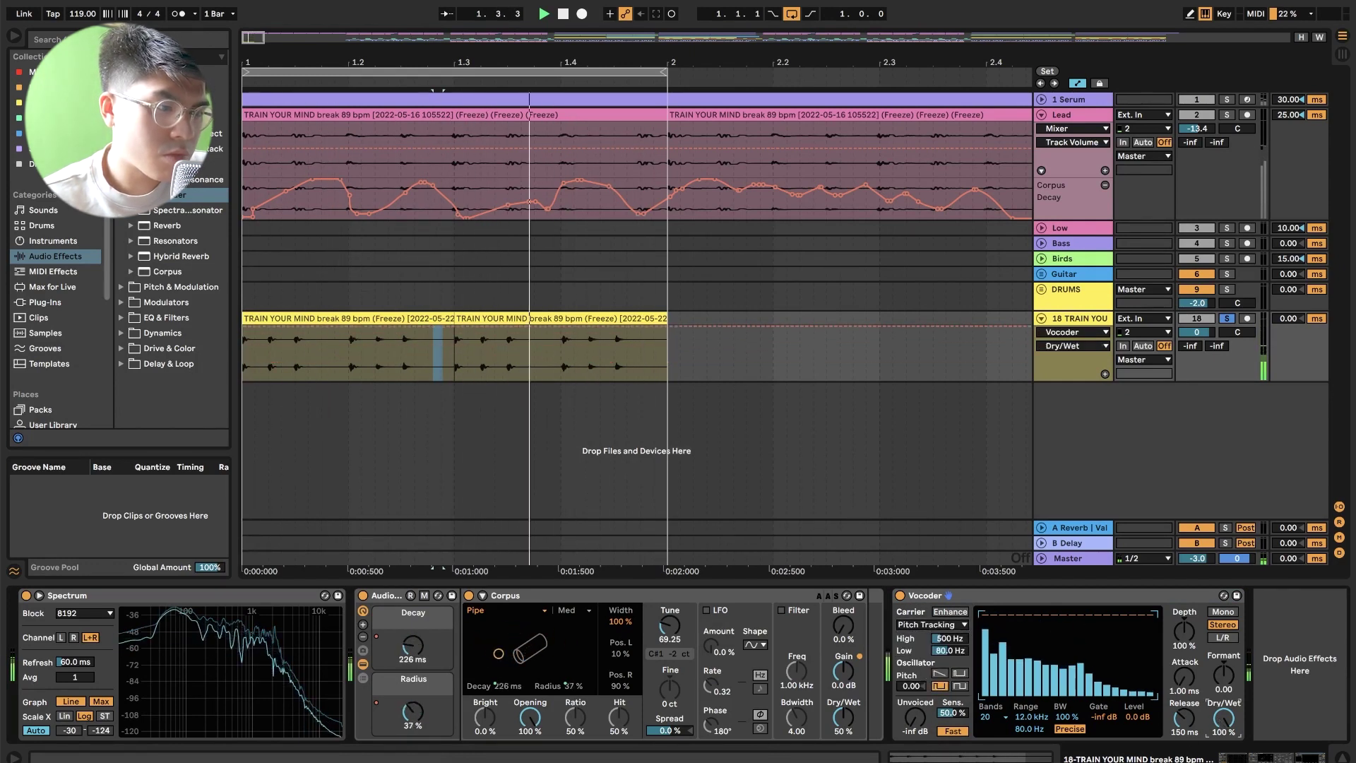
Try other Vocoder oscillator waveforms with Dry/Wet lowered to 52.5 % and the Unvoiced level raised to 0.0 dB.
{"action": "left_click", "coordinate": [960, 674]}
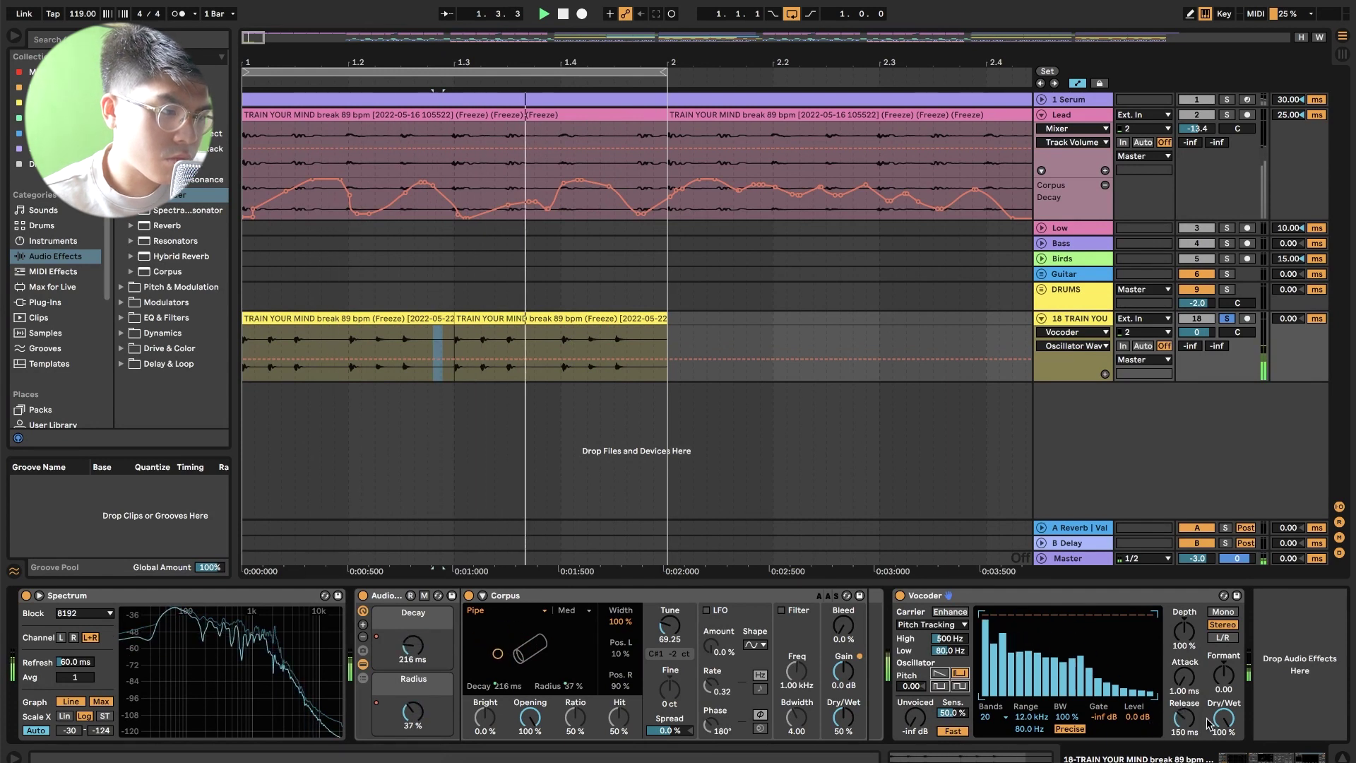
{"action": "left_click_drag", "start_coordinate": [1224, 719], "coordinate": [1224, 742]}
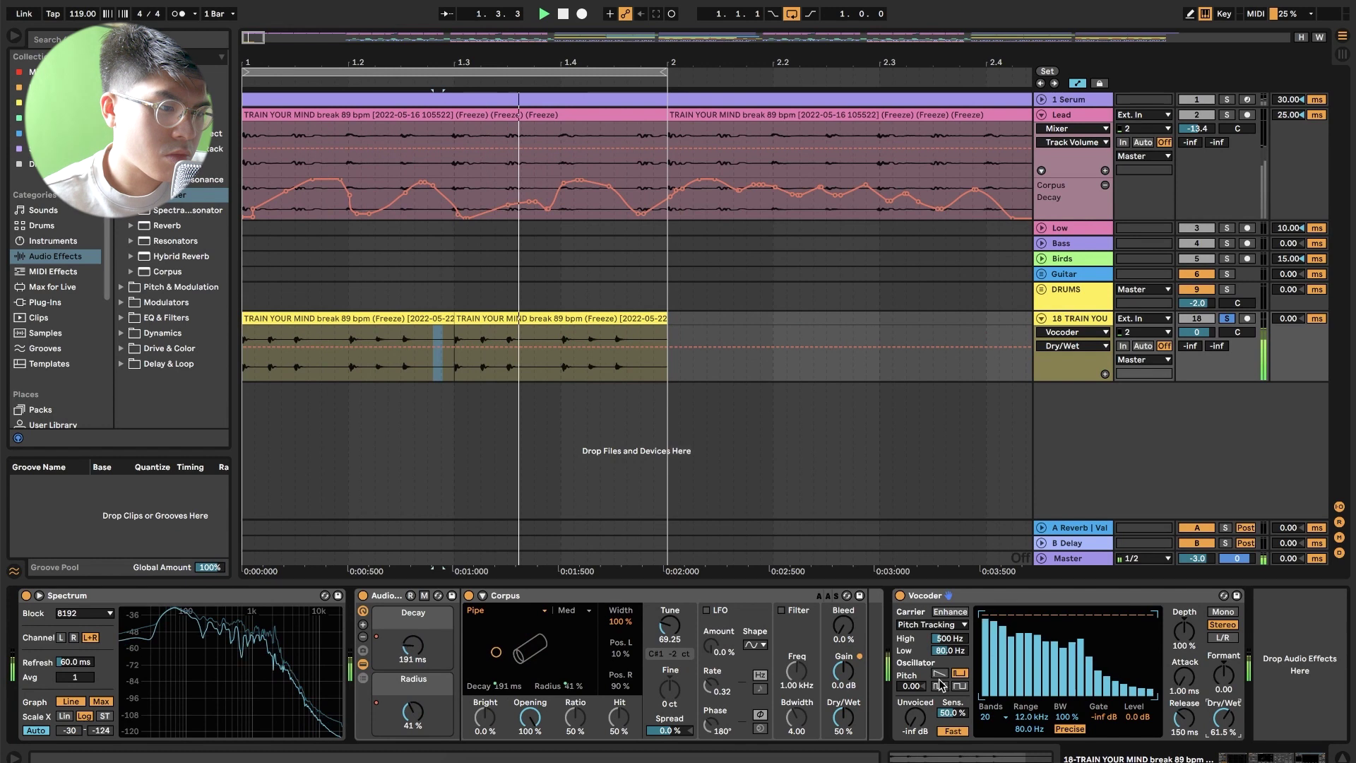
{"action": "left_click_drag", "start_coordinate": [909, 684], "coordinate": [909, 696]}
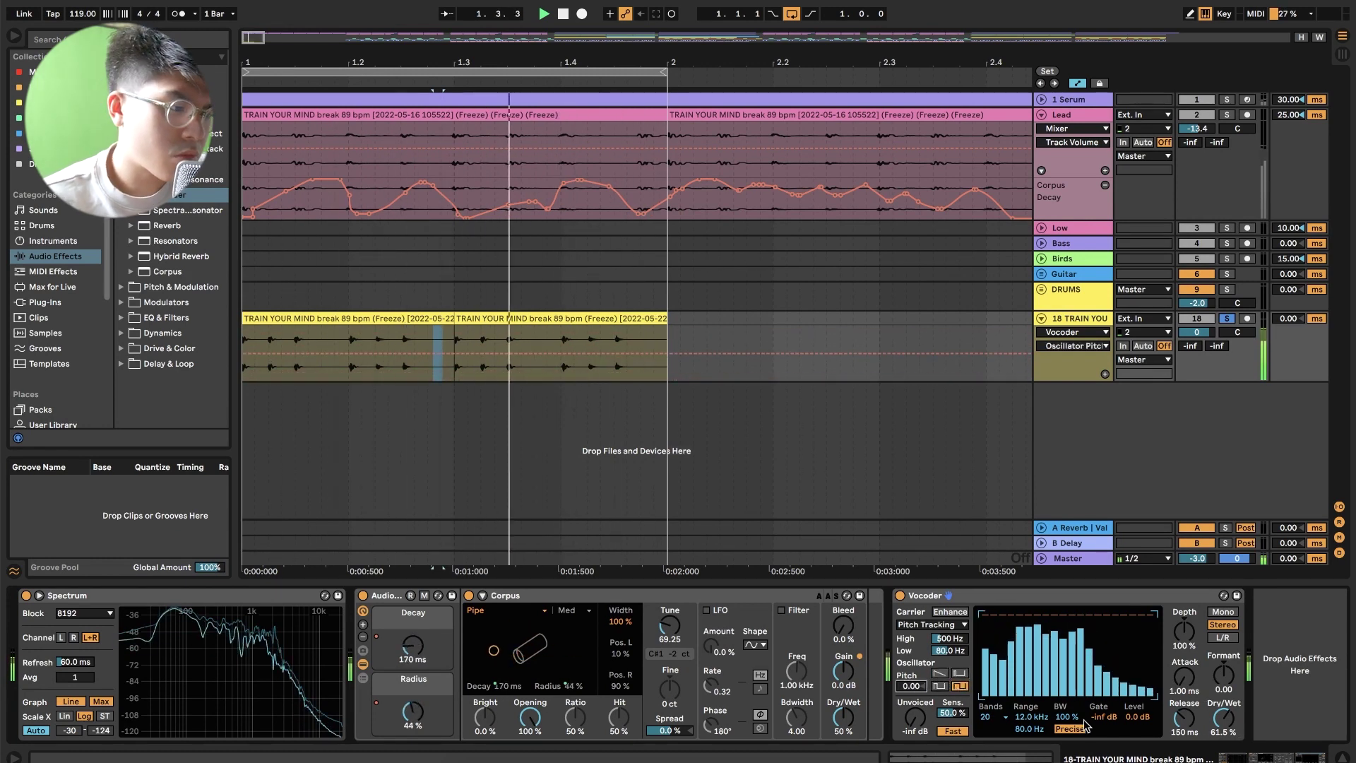
{"action": "left_click_drag", "start_coordinate": [1226, 725], "coordinate": [1225, 729]}
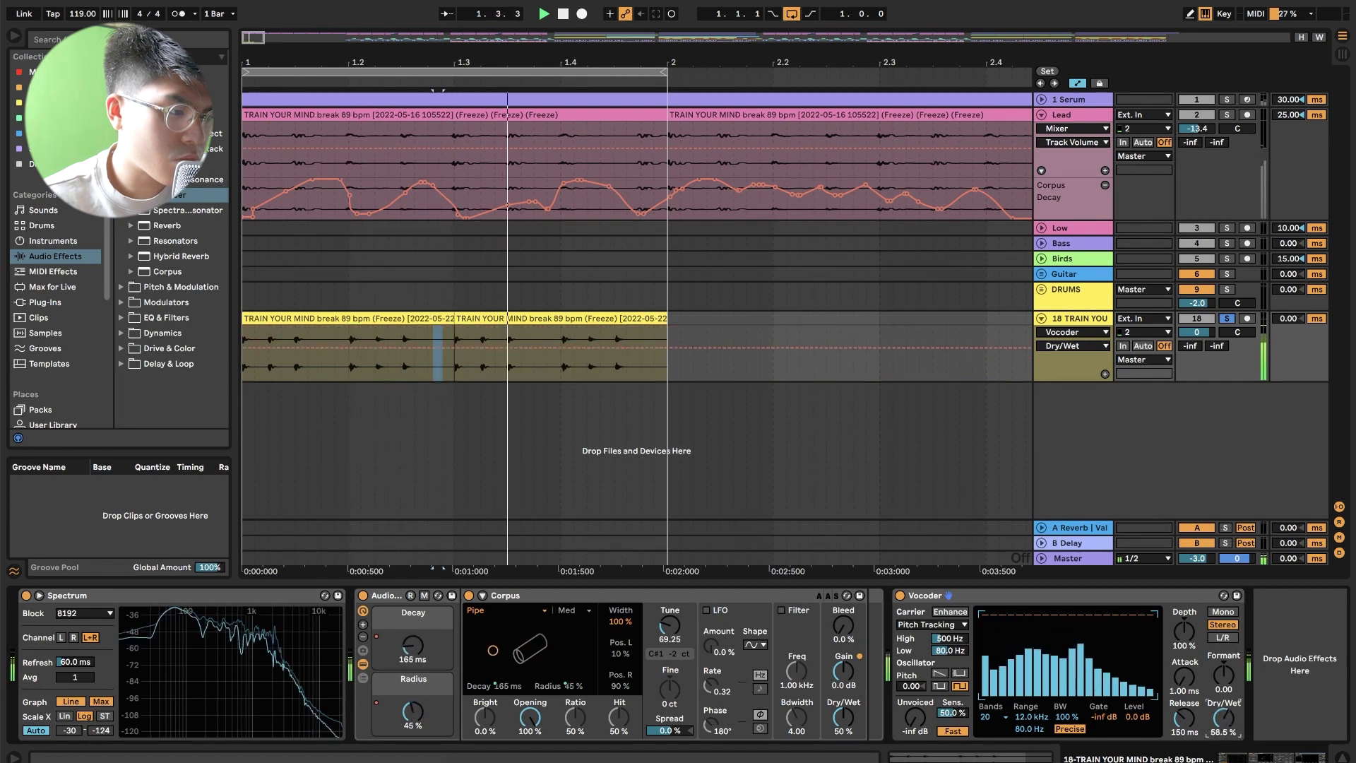
{"action": "left_click", "coordinate": [939, 686]}
{"action": "left_click", "coordinate": [940, 673]}
{"action": "left_click_drag", "start_coordinate": [916, 718], "coordinate": [917, 653]}
Delete the Vocoder from the drum break track.
{"action": "left_click", "coordinate": [940, 600]}
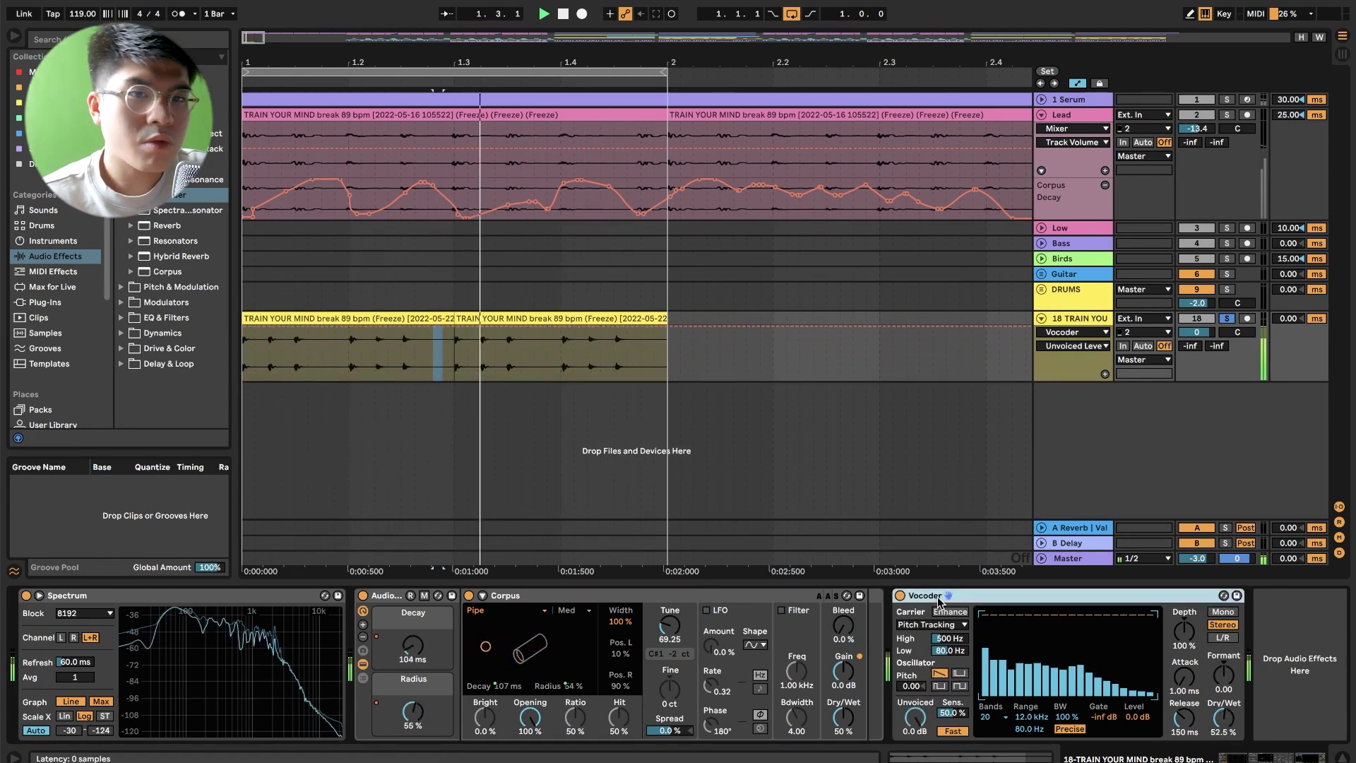
{"action": "key", "text": "Delete"}
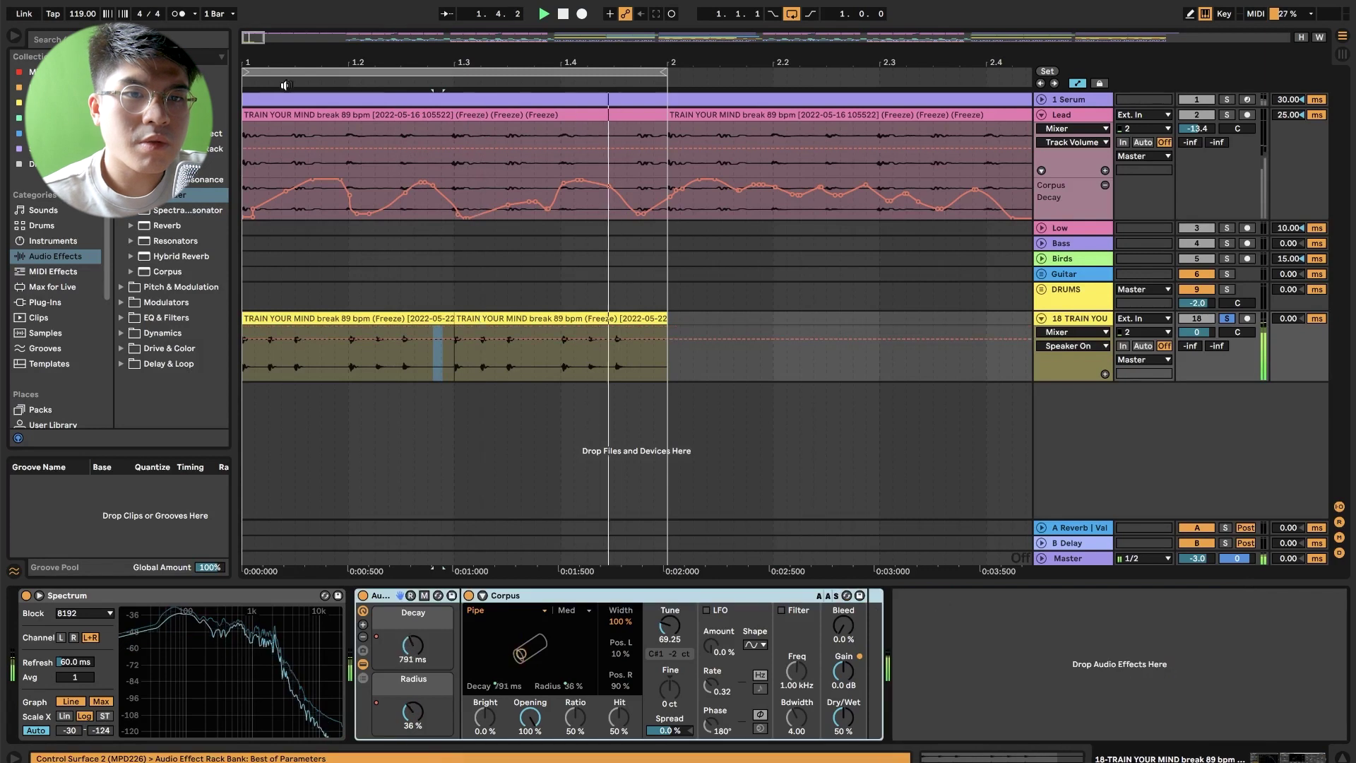
Add a Glue Compressor after the Corpus rack and lower its threshold to -13.7 dB.
{"action": "left_click", "coordinate": [131, 273]}
{"action": "left_click", "coordinate": [131, 181]}
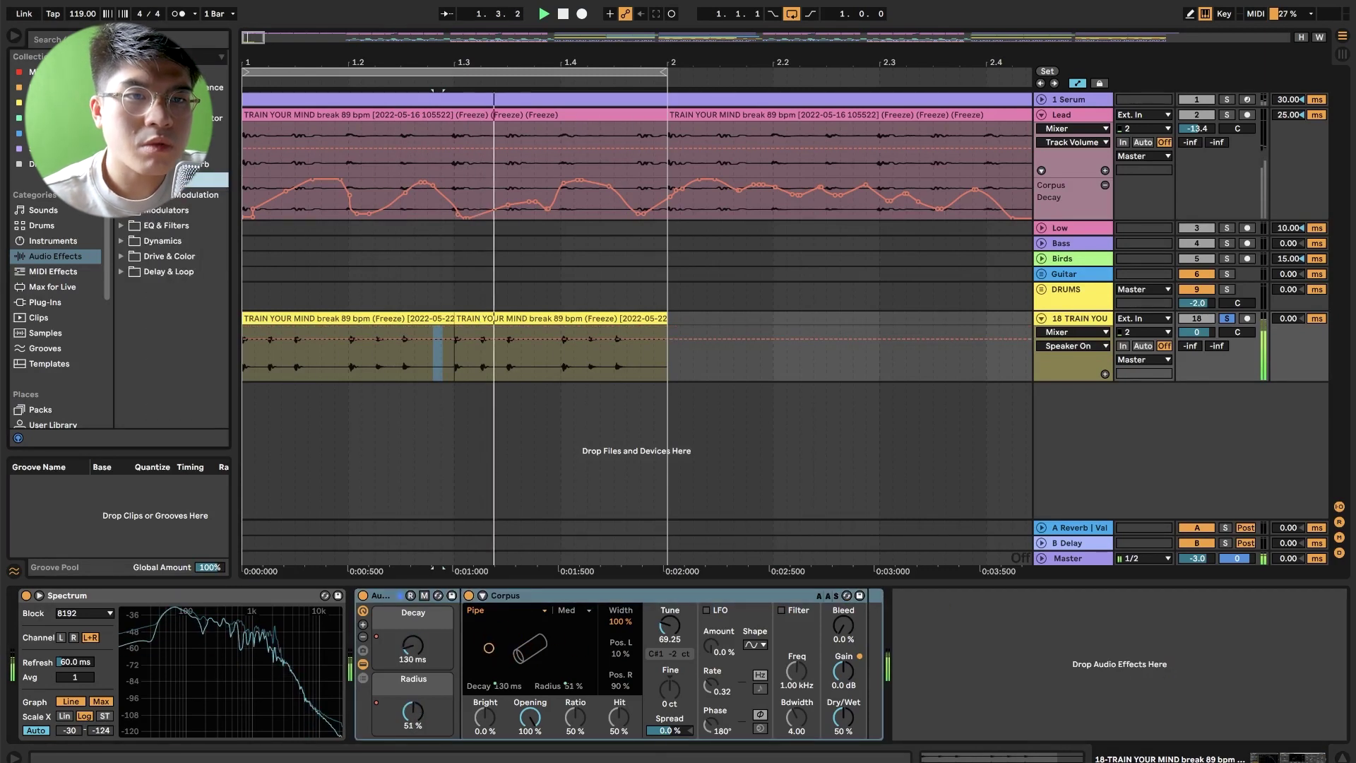
{"action": "scroll", "coordinate": [124, 223], "scroll_direction": "down", "scroll_amount": 2}
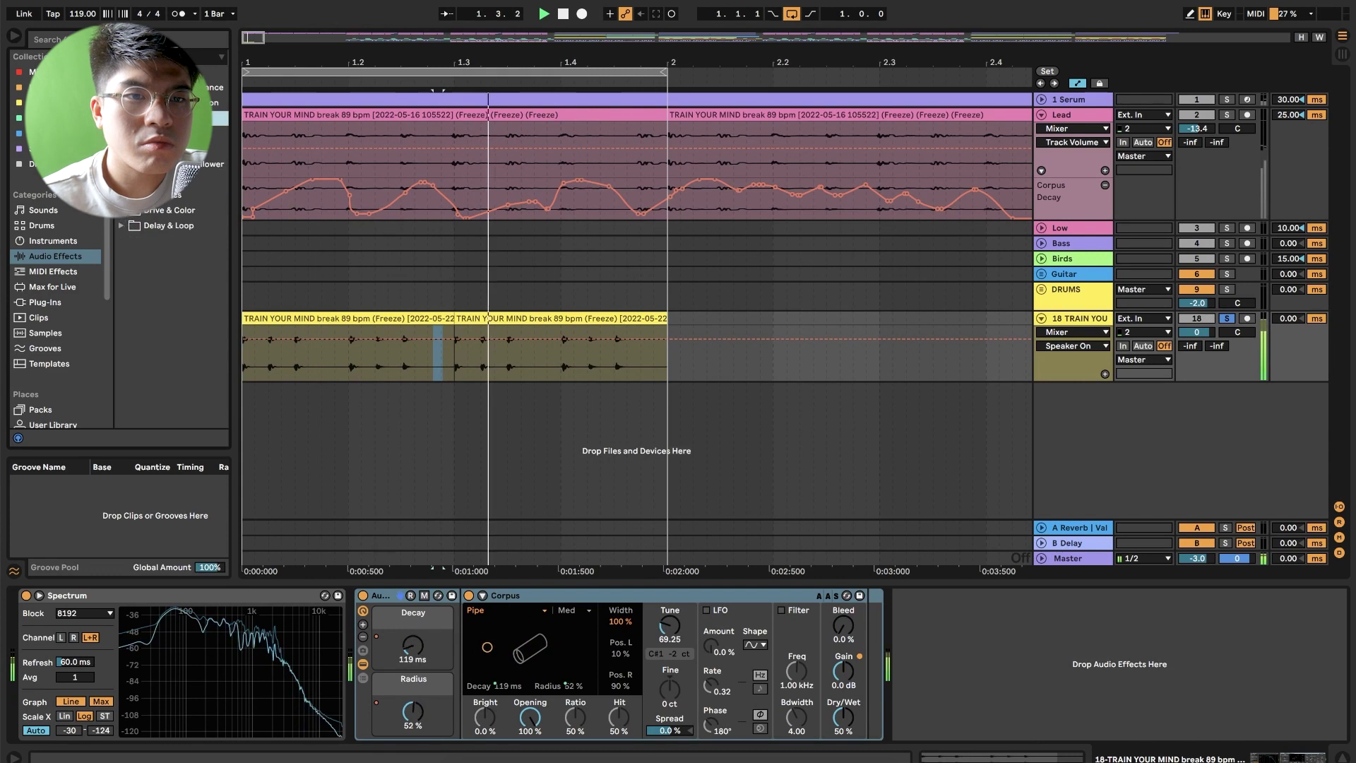
{"action": "double_click", "coordinate": [161, 195]}
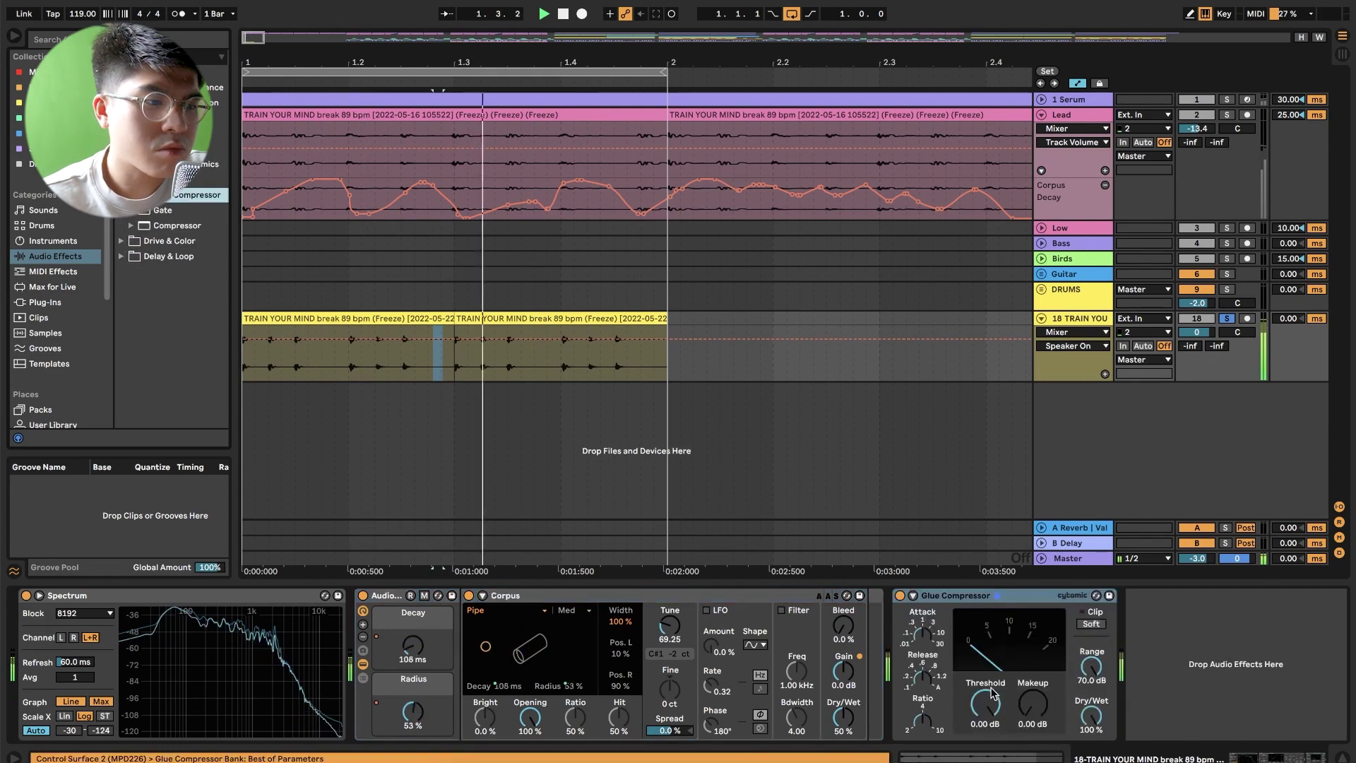
{"action": "left_click_drag", "start_coordinate": [985, 703], "coordinate": [985, 713]}
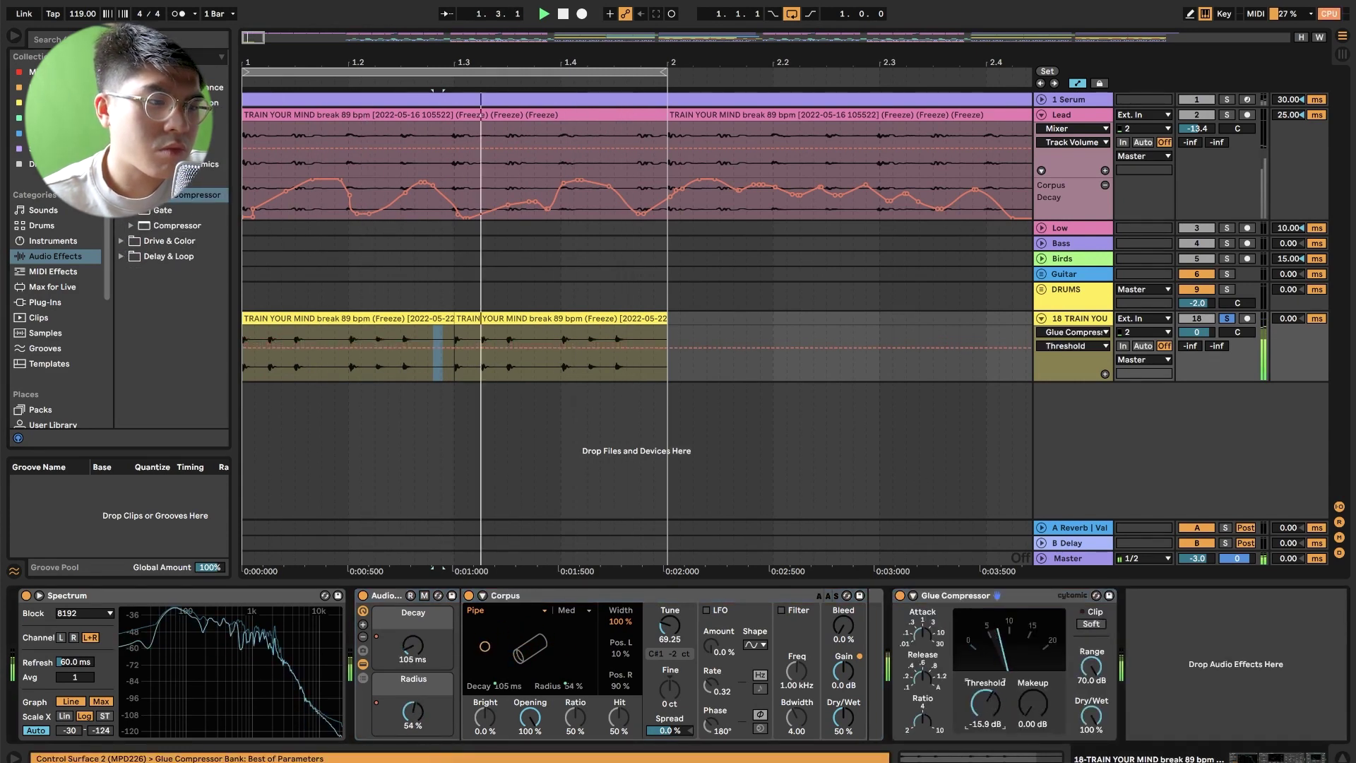
Add the OTT multiband preset between the Corpus rack and the Glue Compressor, and set its master output to 4.40 dB.
{"action": "left_click", "coordinate": [131, 164]}
{"action": "double_click", "coordinate": [174, 257]}
{"action": "left_click_drag", "start_coordinate": [1162, 598], "coordinate": [714, 597]}
{"action": "left_click_drag", "start_coordinate": [1086, 629], "coordinate": [1085, 613]}
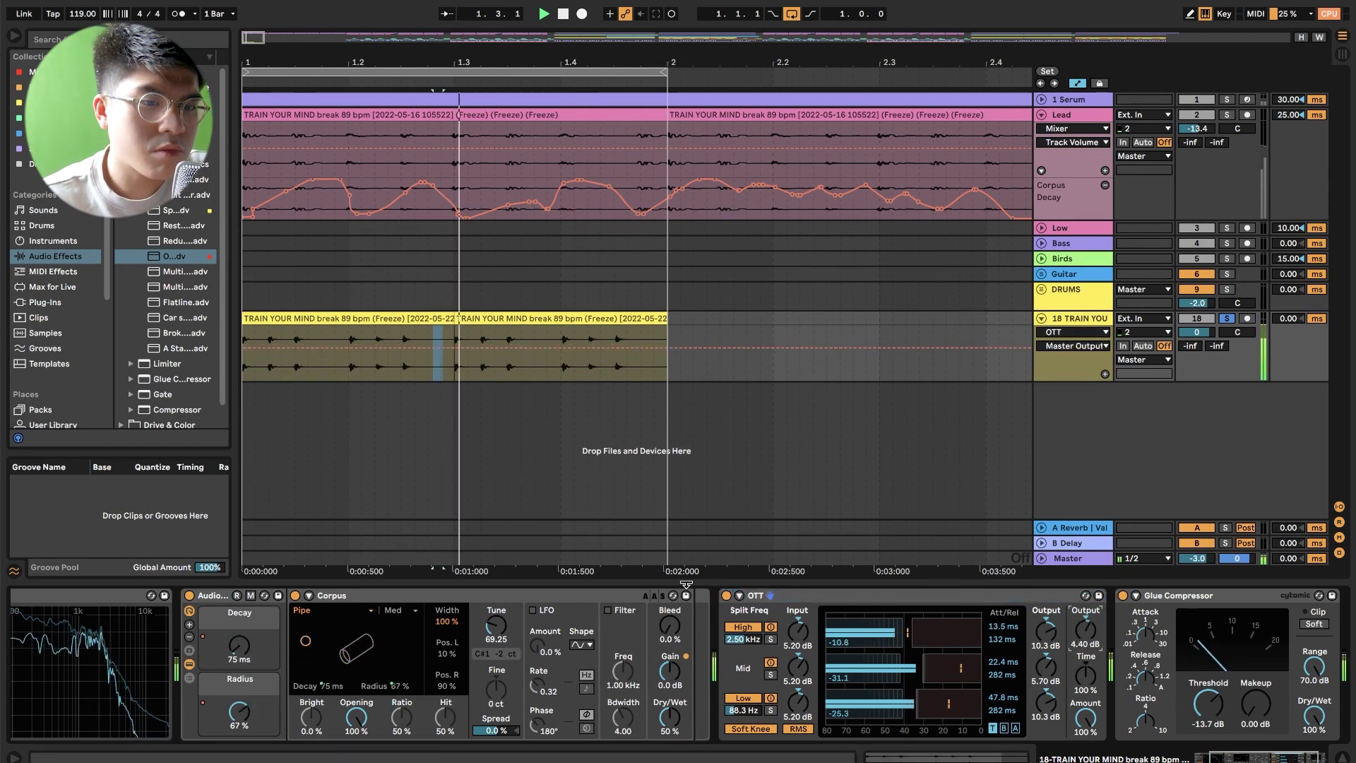
Duplicate the processed drum break track, and freeze and flatten the copy into audio.
{"action": "left_click_drag", "start_coordinate": [425, 62], "coordinate": [425, 56]}
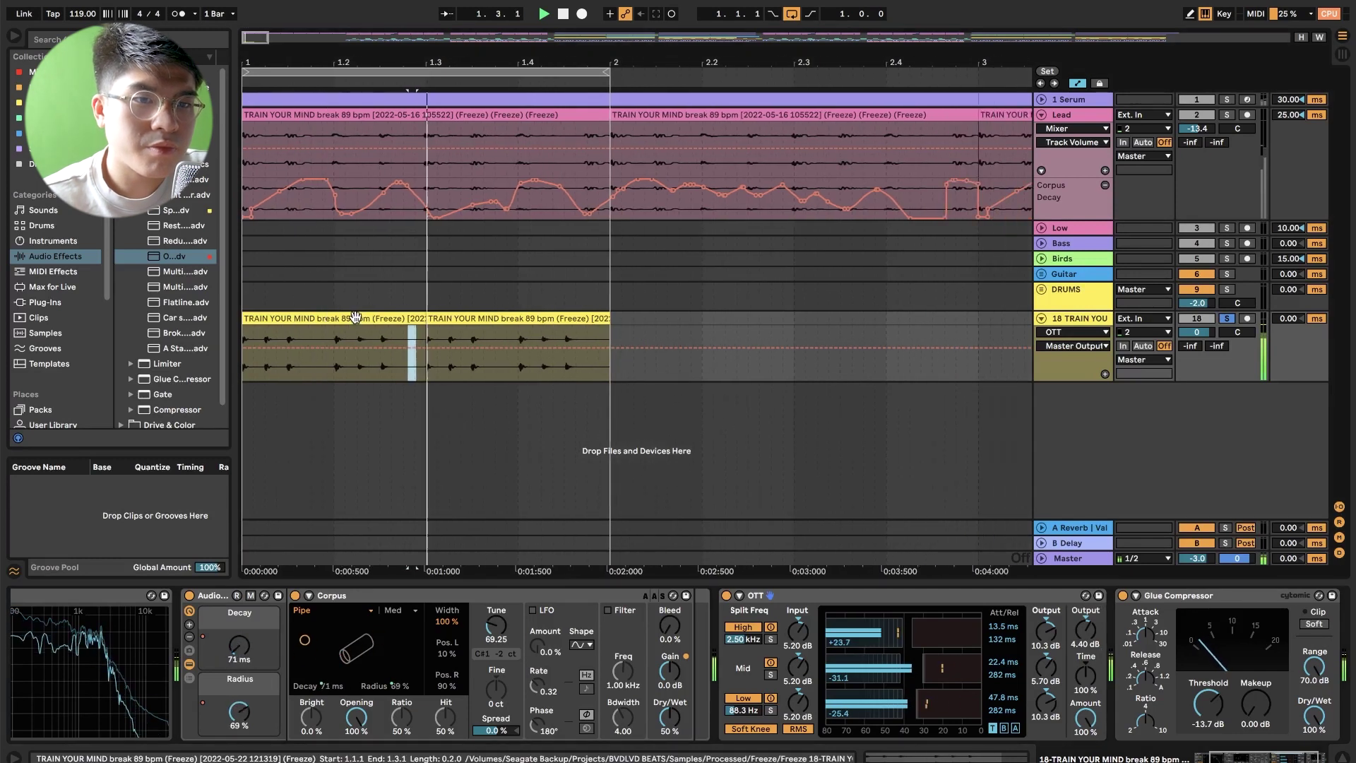
{"action": "key", "text": "alt+super+l"}
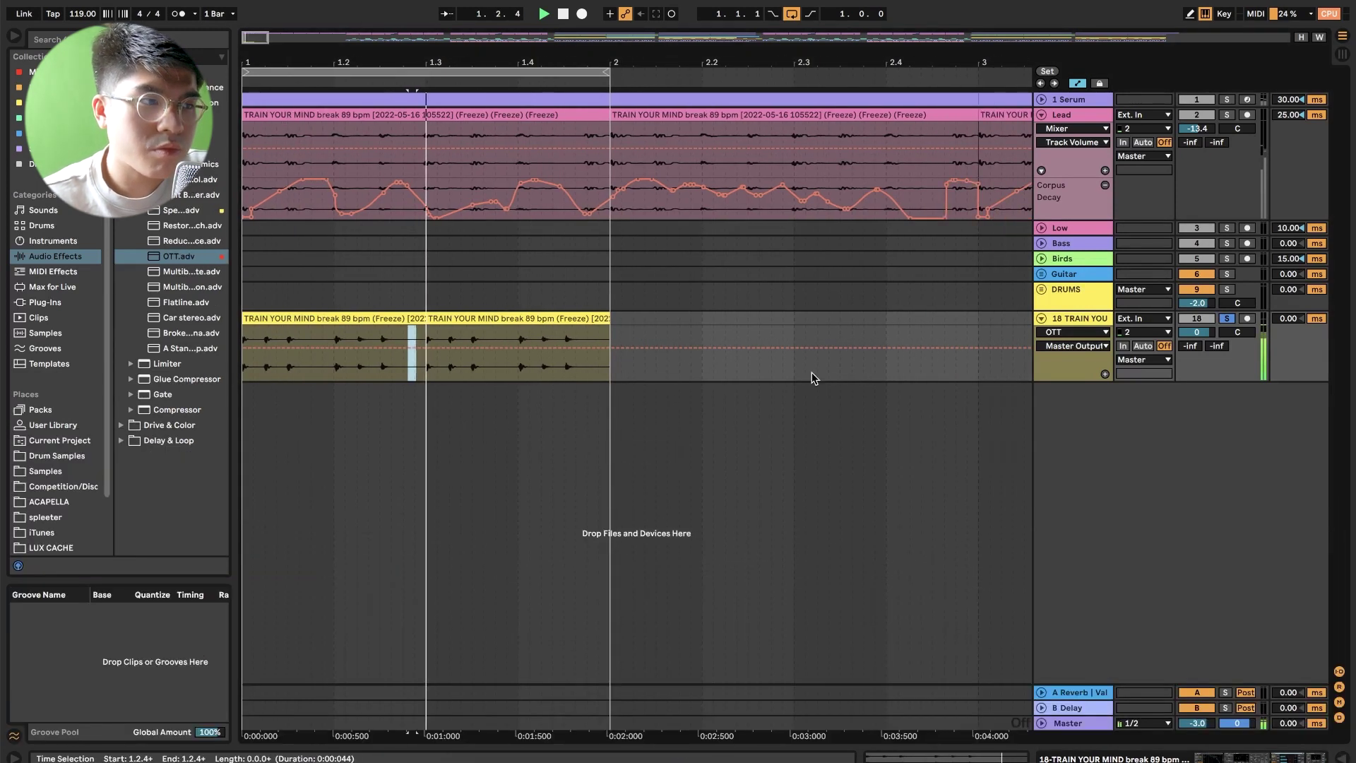
{"action": "right_click", "coordinate": [1055, 324]}
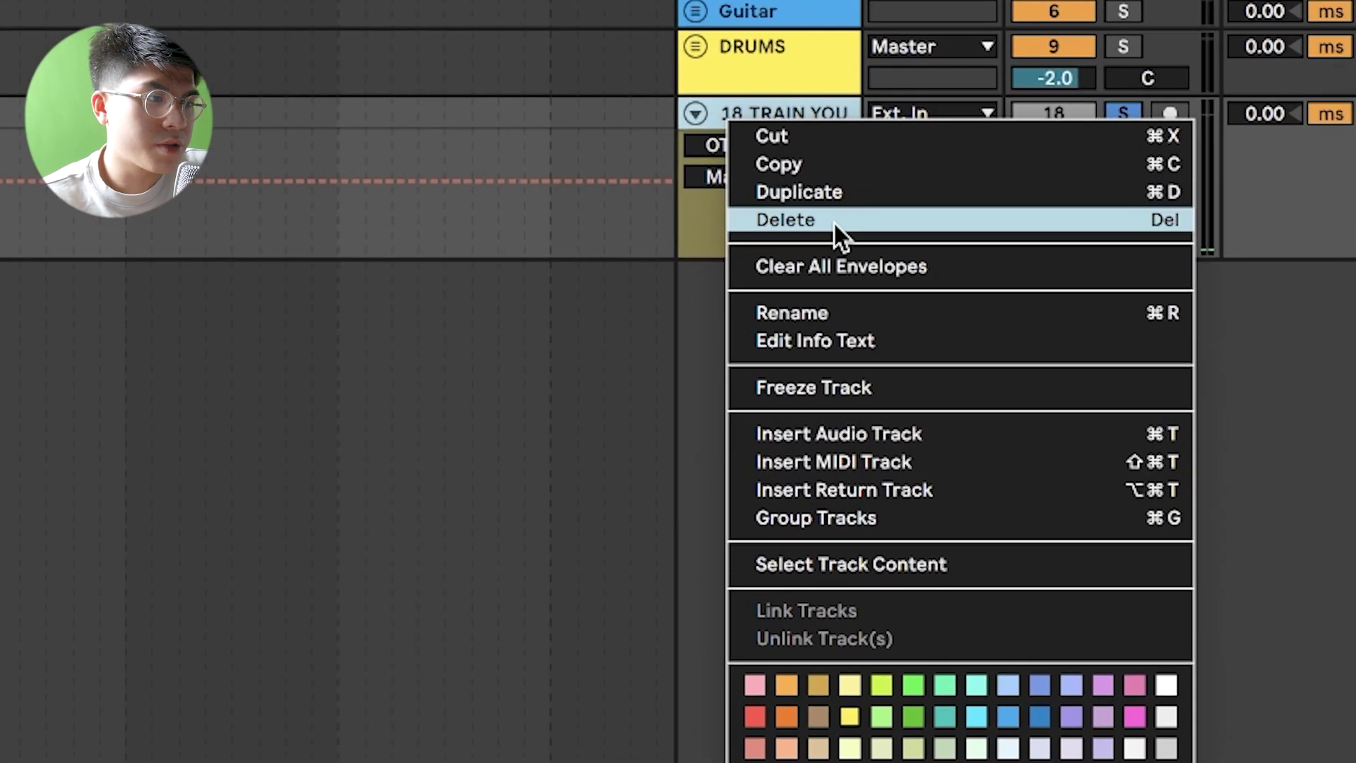
{"action": "left_click", "coordinate": [800, 176]}
{"action": "right_click", "coordinate": [742, 263]}
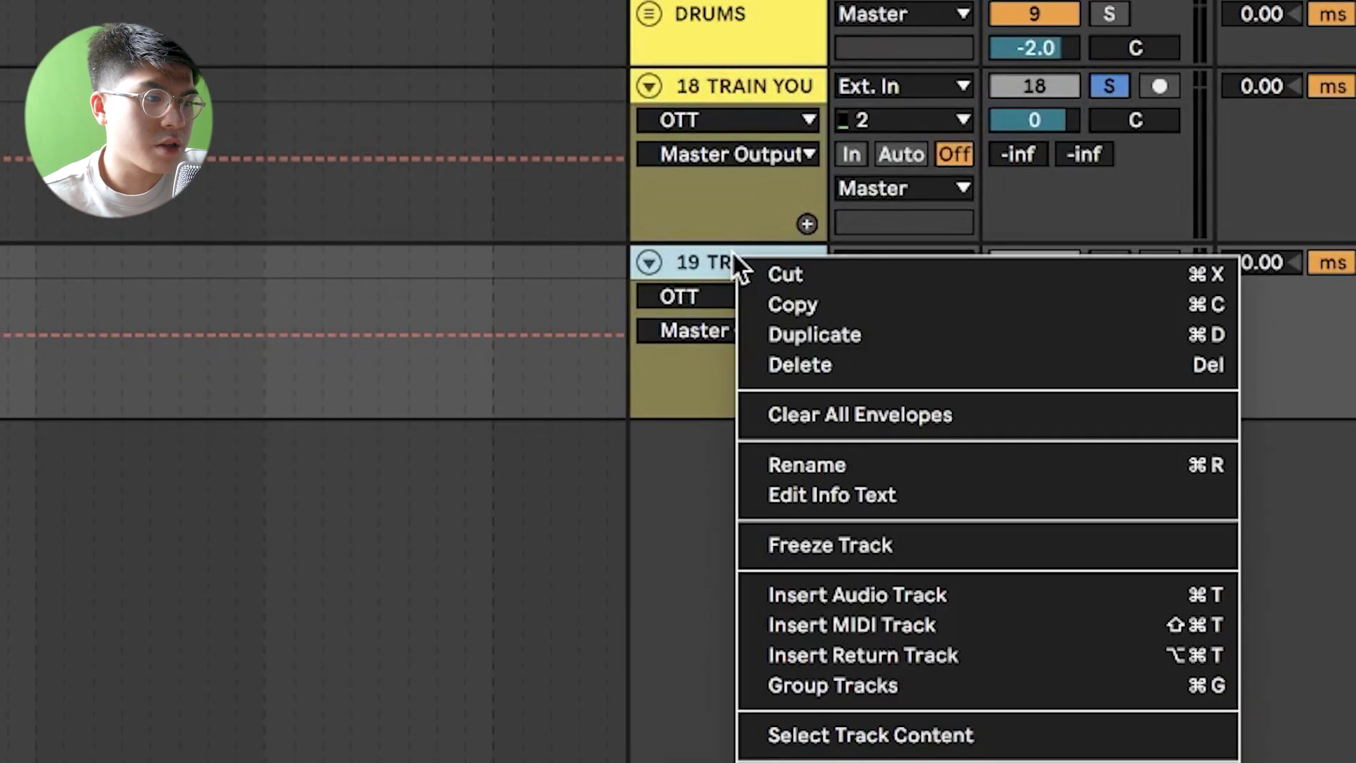
{"action": "left_click", "coordinate": [841, 551]}
{"action": "right_click", "coordinate": [784, 261]}
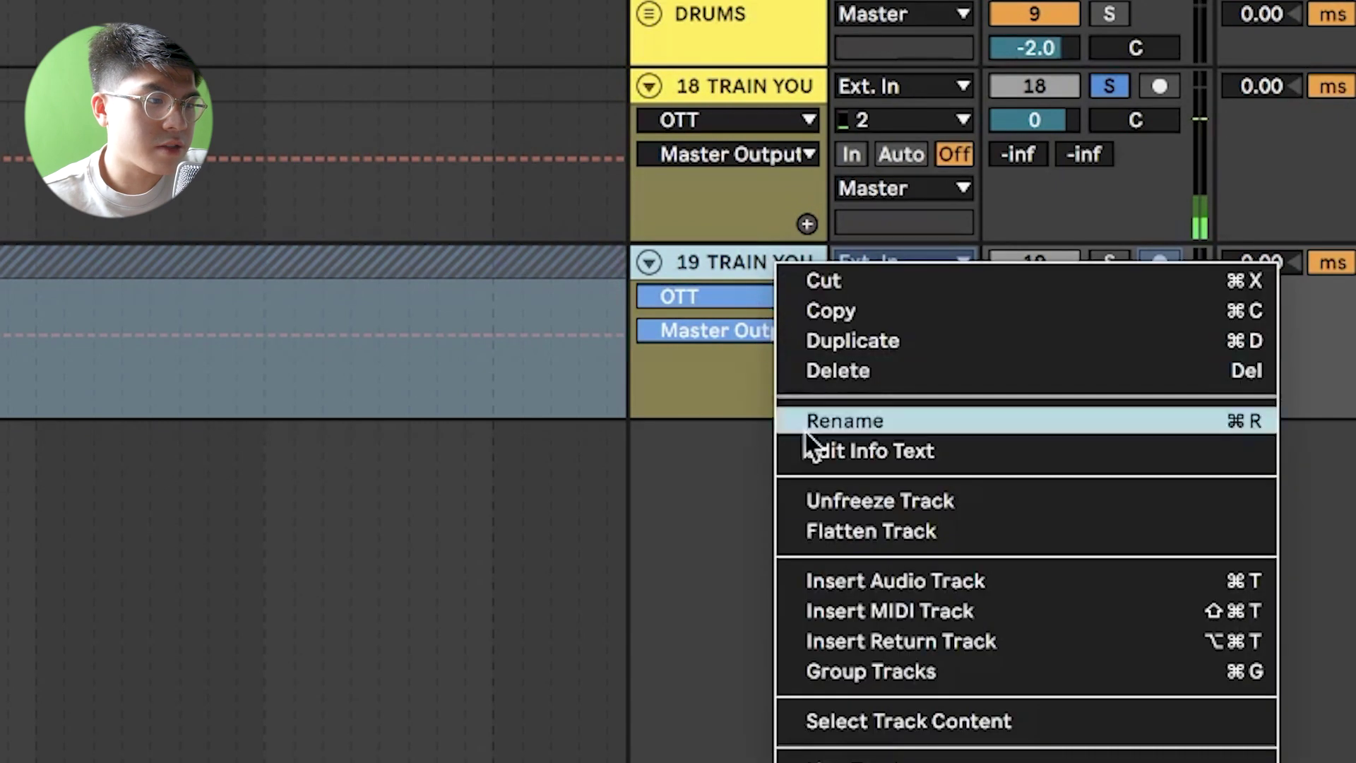
{"action": "left_click", "coordinate": [847, 531]}
Solo the flattened copy in place of the original drum break track and turn off the arrangement's automation display.
{"action": "left_click", "coordinate": [327, 390]}
{"action": "mouse_move", "coordinate": [253, 36]}
{"action": "left_mouse_down"}
{"action": "mouse_move", "coordinate": [253, 65]}
{"action": "mouse_move", "coordinate": [247, 36]}
{"action": "left_mouse_up"}
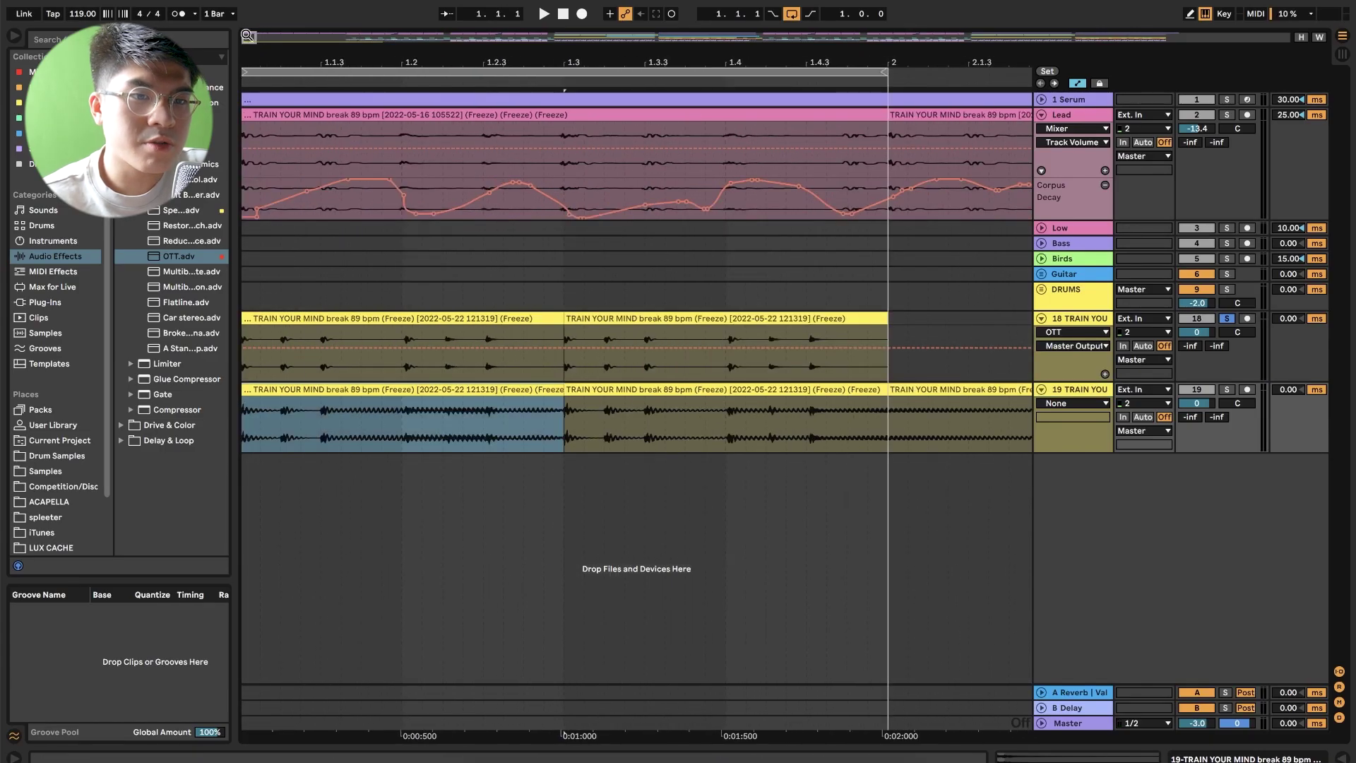
{"action": "left_click_drag", "start_coordinate": [248, 37], "coordinate": [248, 27]}
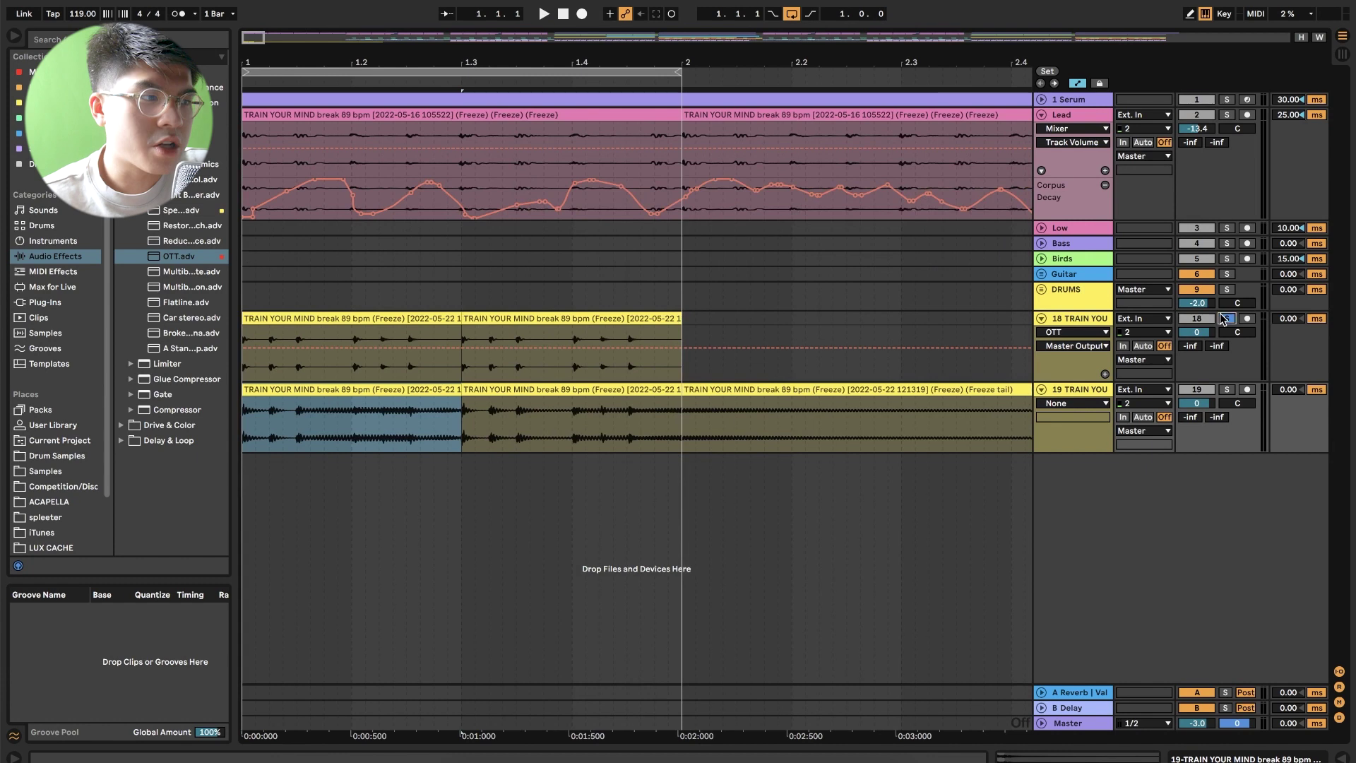
{"action": "left_click", "coordinate": [1229, 391]}
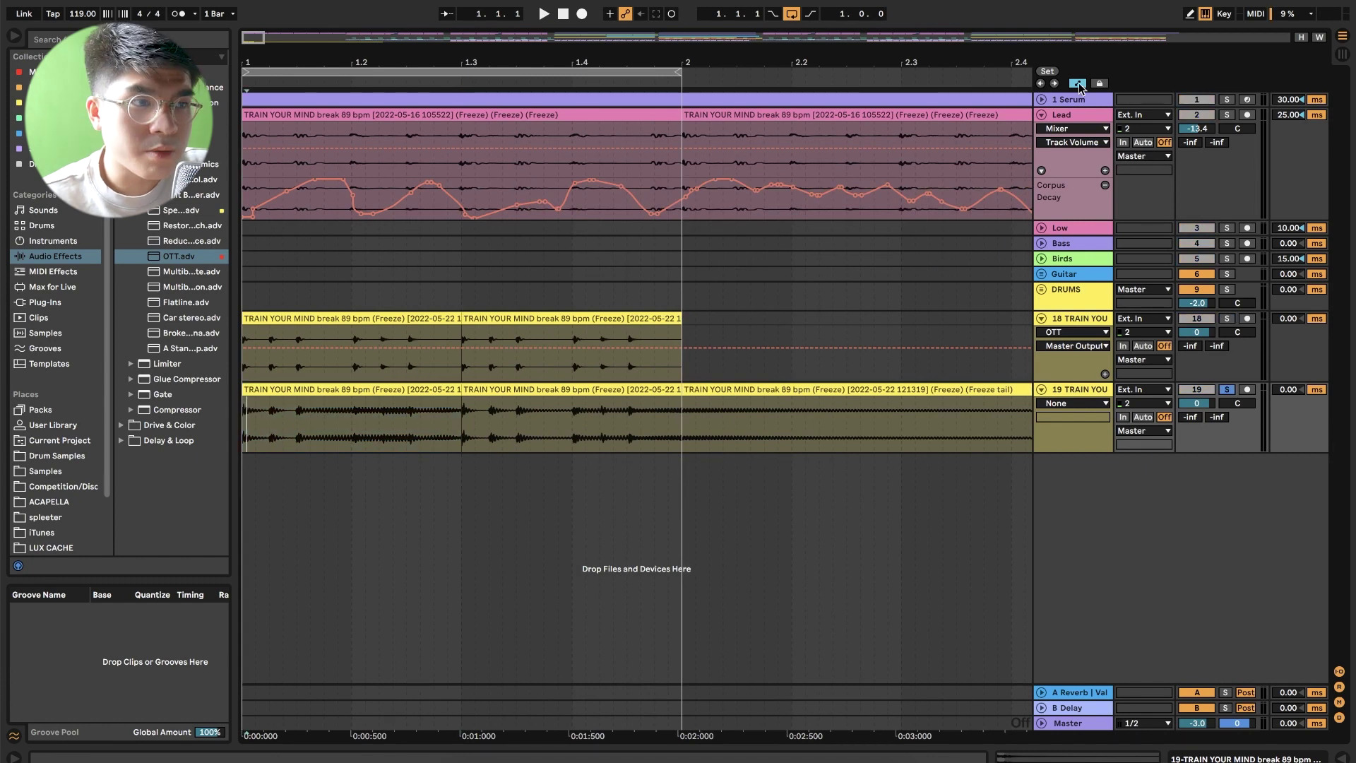
{"action": "key", "text": "a"}
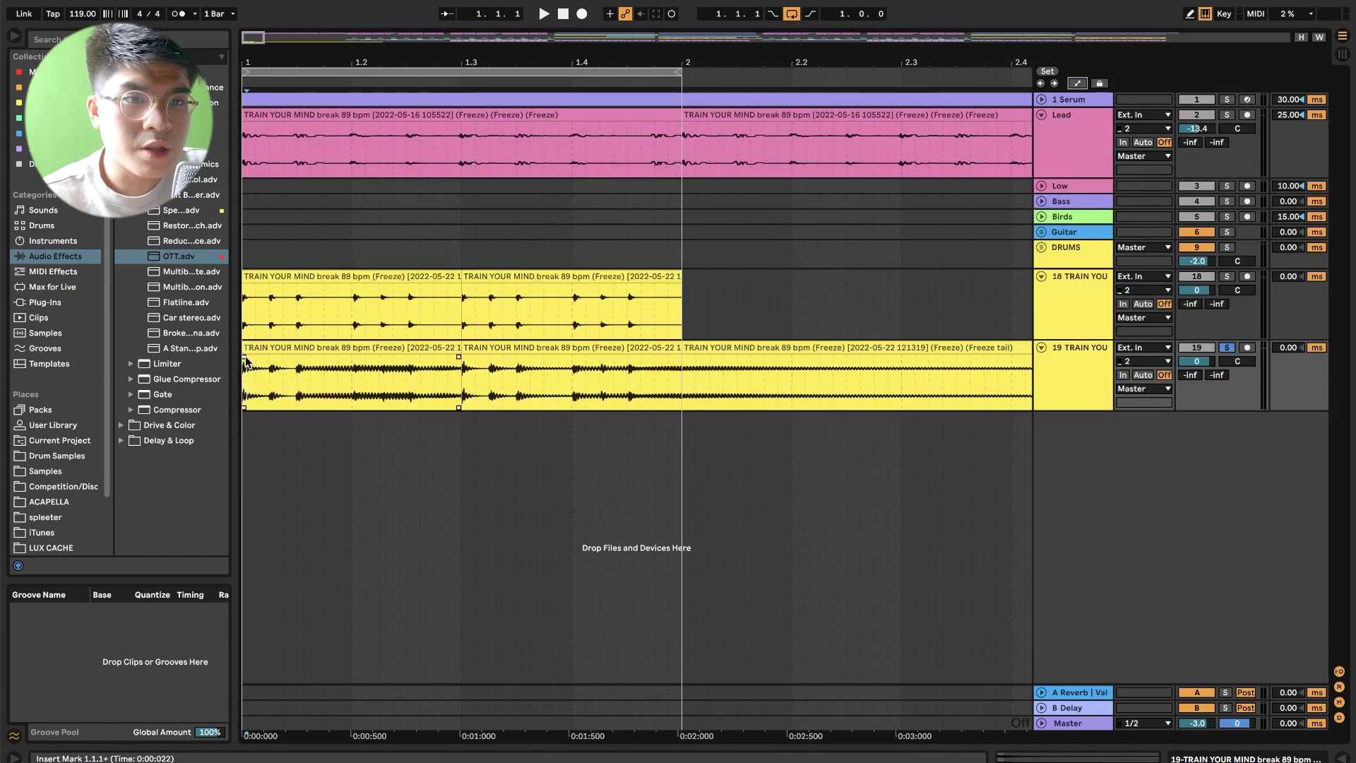
Split the first half-bar clip on the flattened track at each drum hit on a 1/16 grid, with short fades on the slices.
{"action": "right_click", "coordinate": [316, 463]}
{"action": "left_click", "coordinate": [427, 418]}
{"action": "right_click", "coordinate": [274, 463]}
{"action": "left_click", "coordinate": [267, 379]}
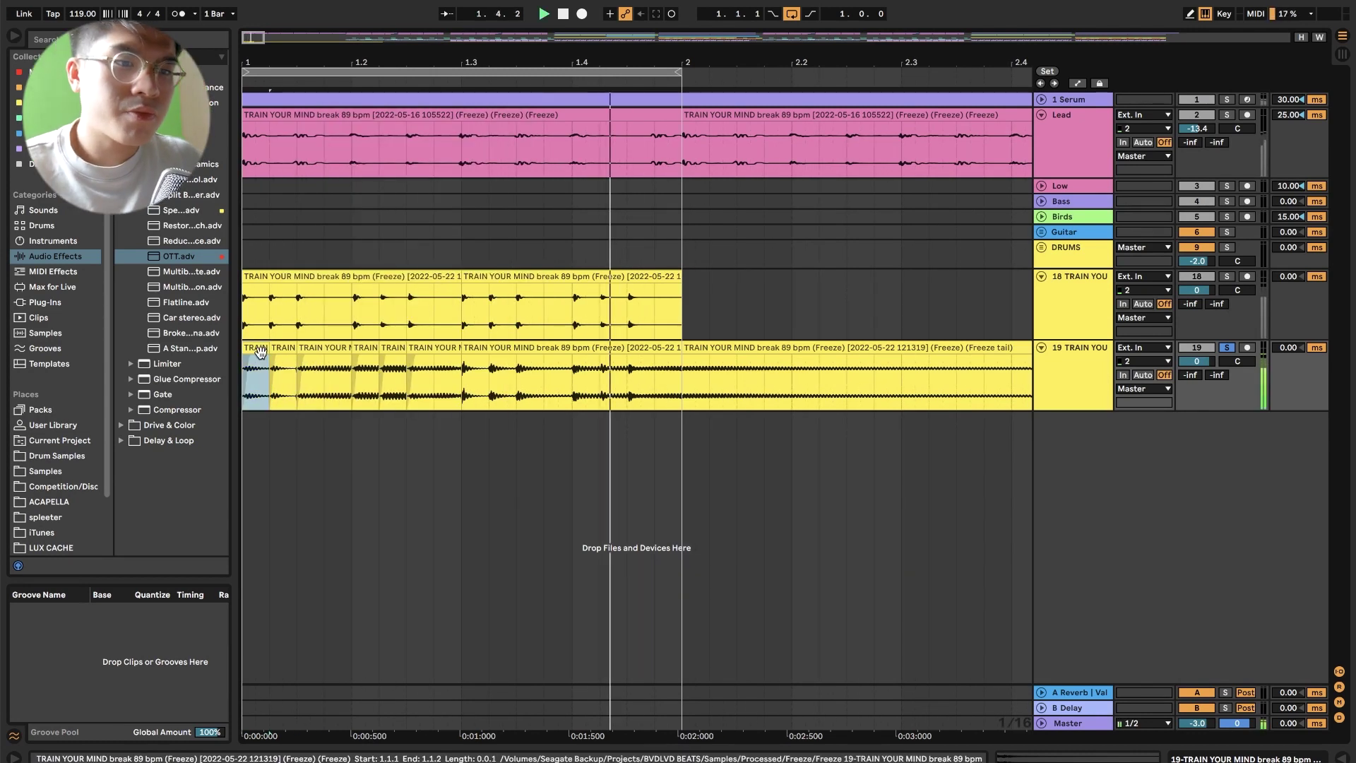
Duplicate the first half-bar's slices over the second half of bar 1 and delete the leftover tail clip from bar 2.
{"action": "left_click", "coordinate": [421, 348]}
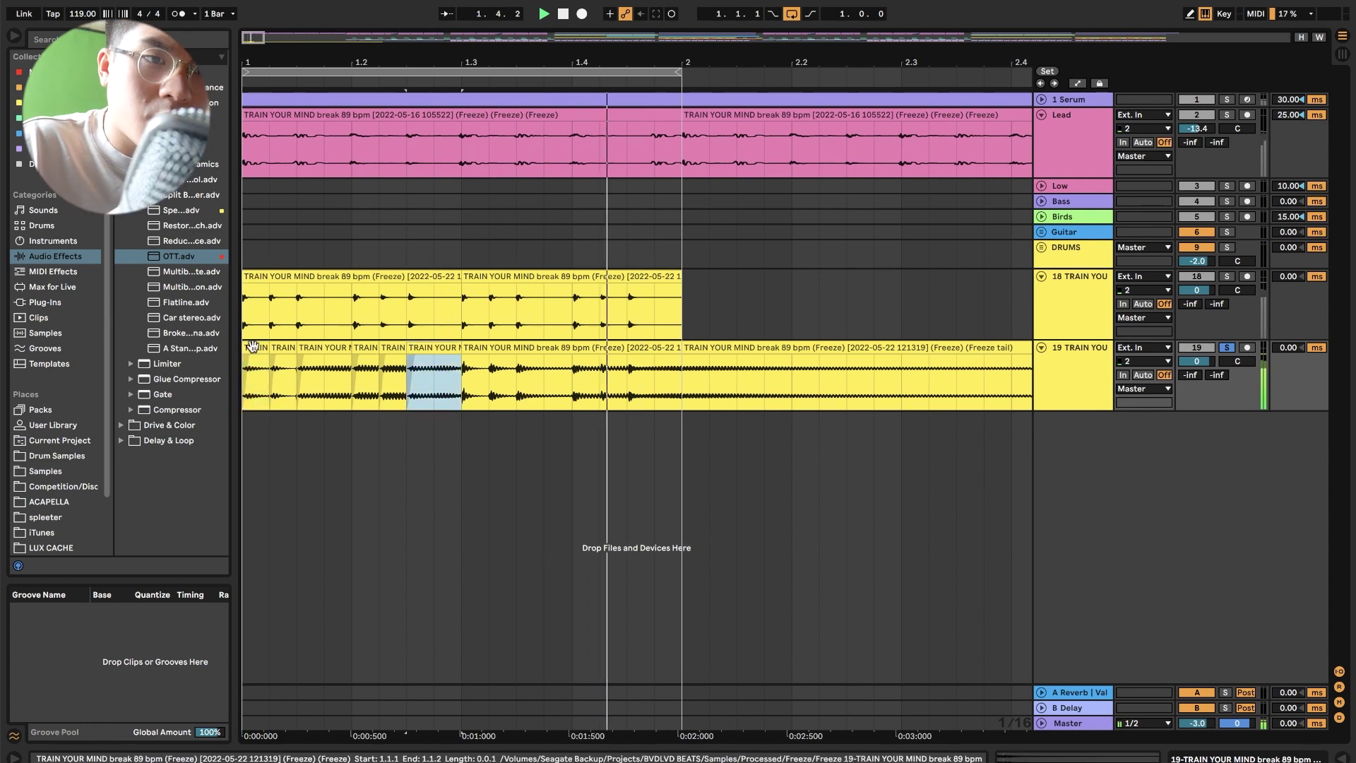
{"action": "left_click", "coordinate": [253, 346], "text": "shift"}
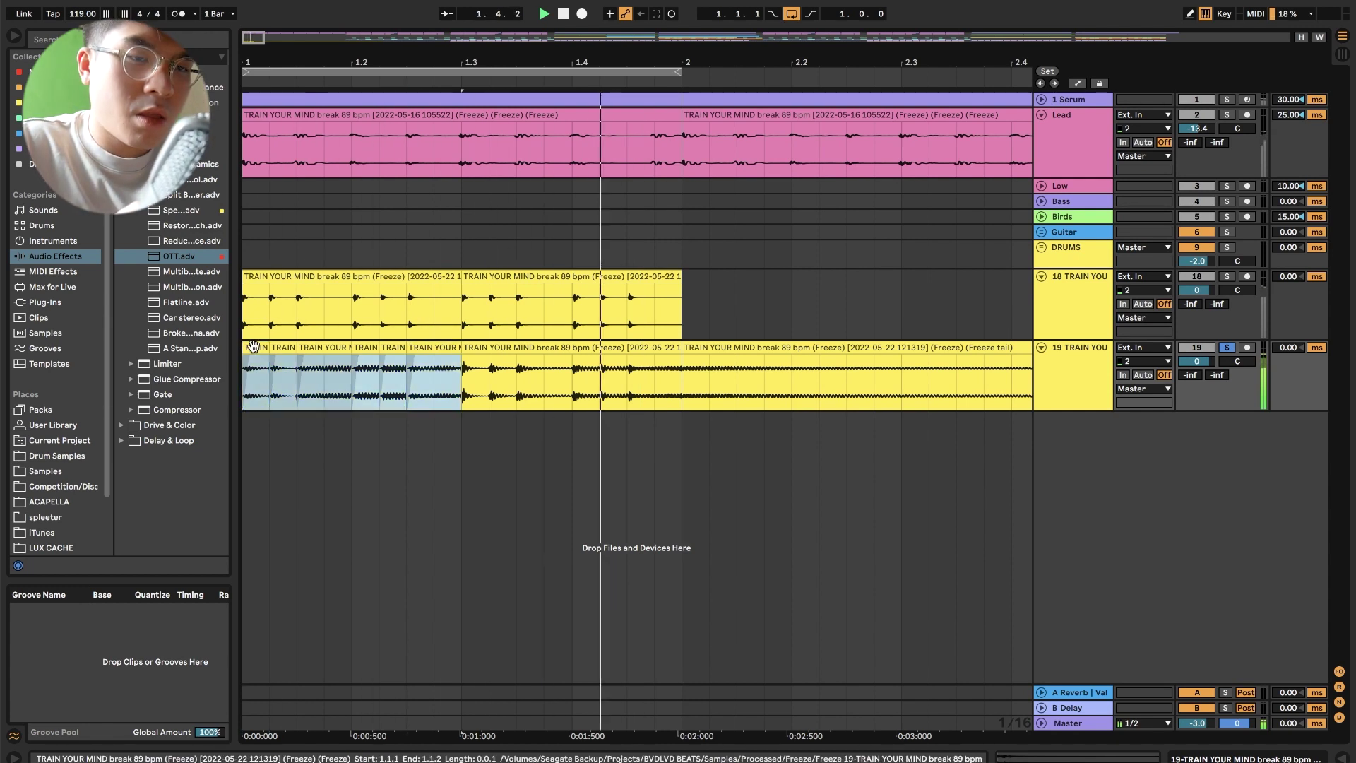
{"action": "key", "text": "ctrl+d"}
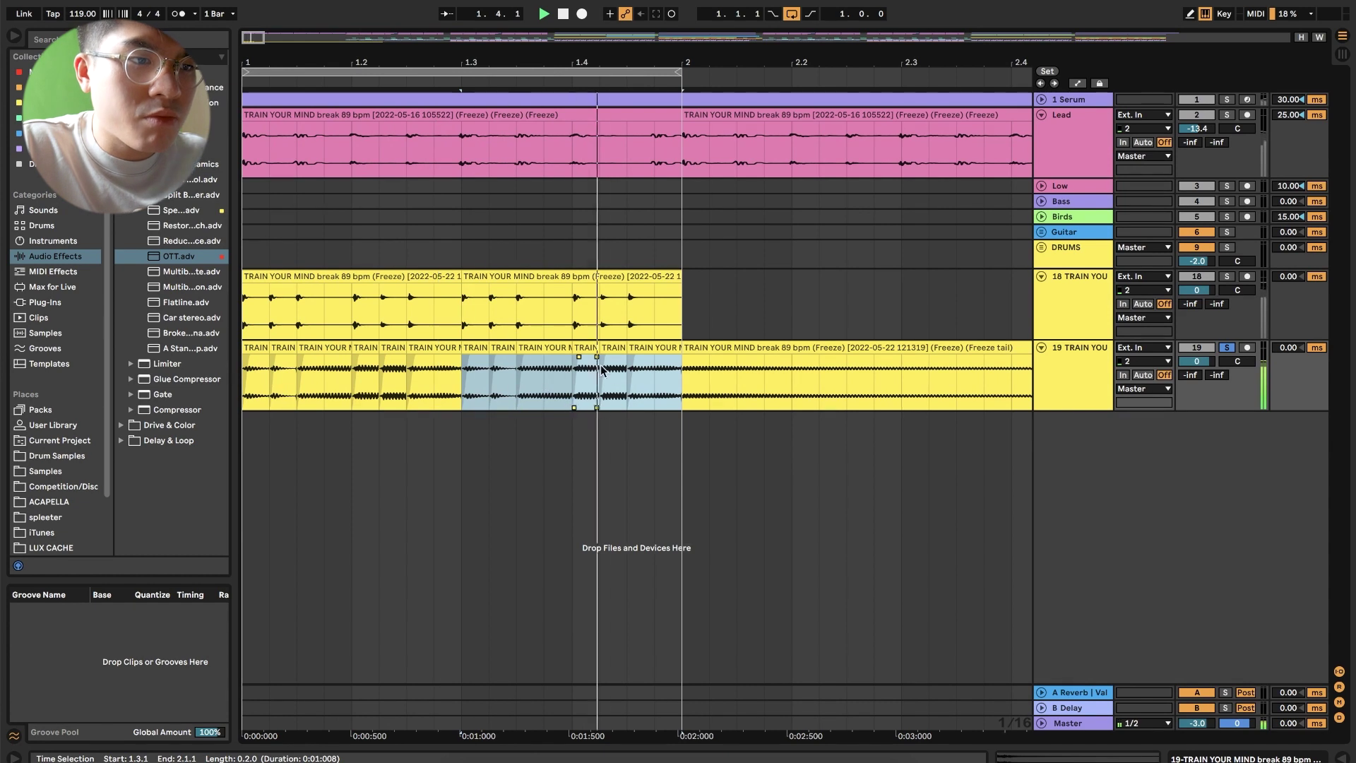
{"action": "left_click", "coordinate": [712, 347]}
{"action": "key", "text": "Delete"}
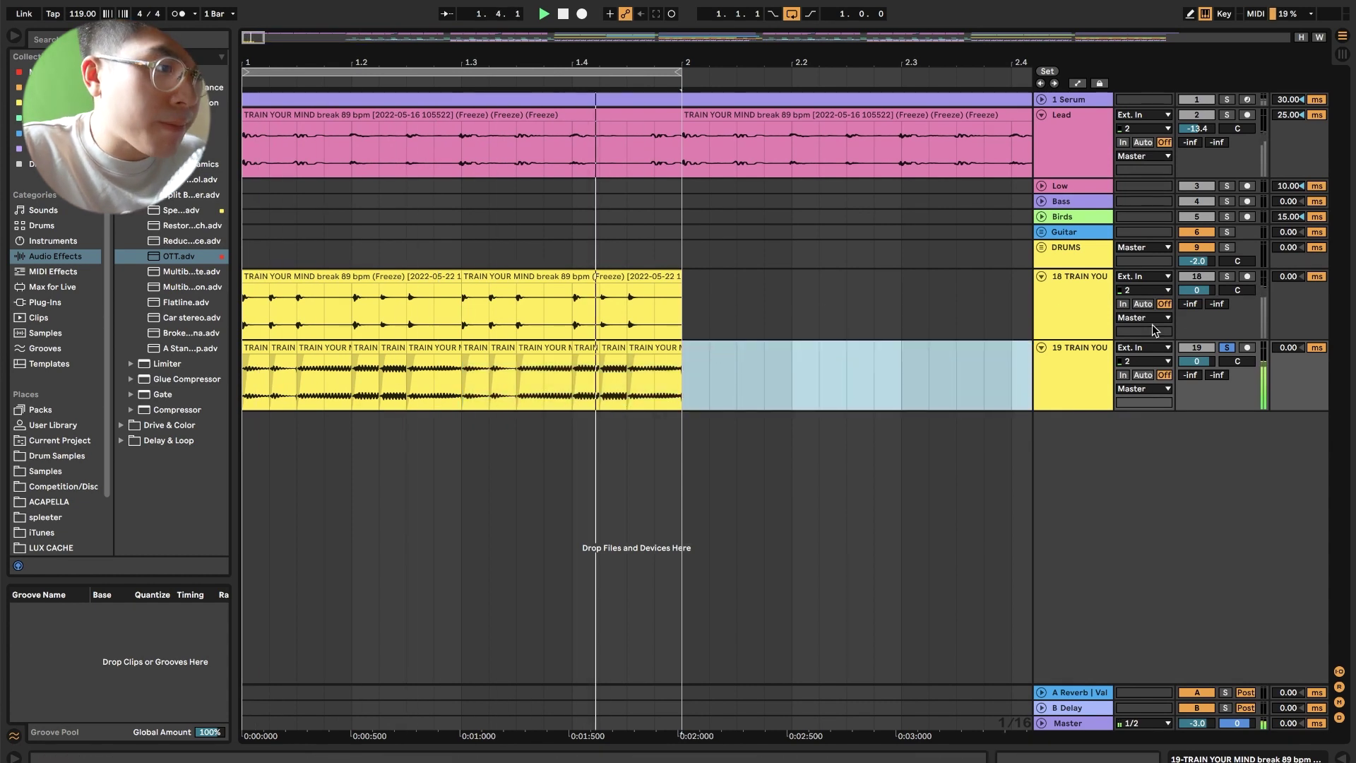
Mute the original drum break track and toggle the chopped track's solo off and back on.
{"action": "left_click", "coordinate": [1197, 277]}
{"action": "left_click", "coordinate": [1227, 348]}
{"action": "left_click", "coordinate": [1227, 348]}
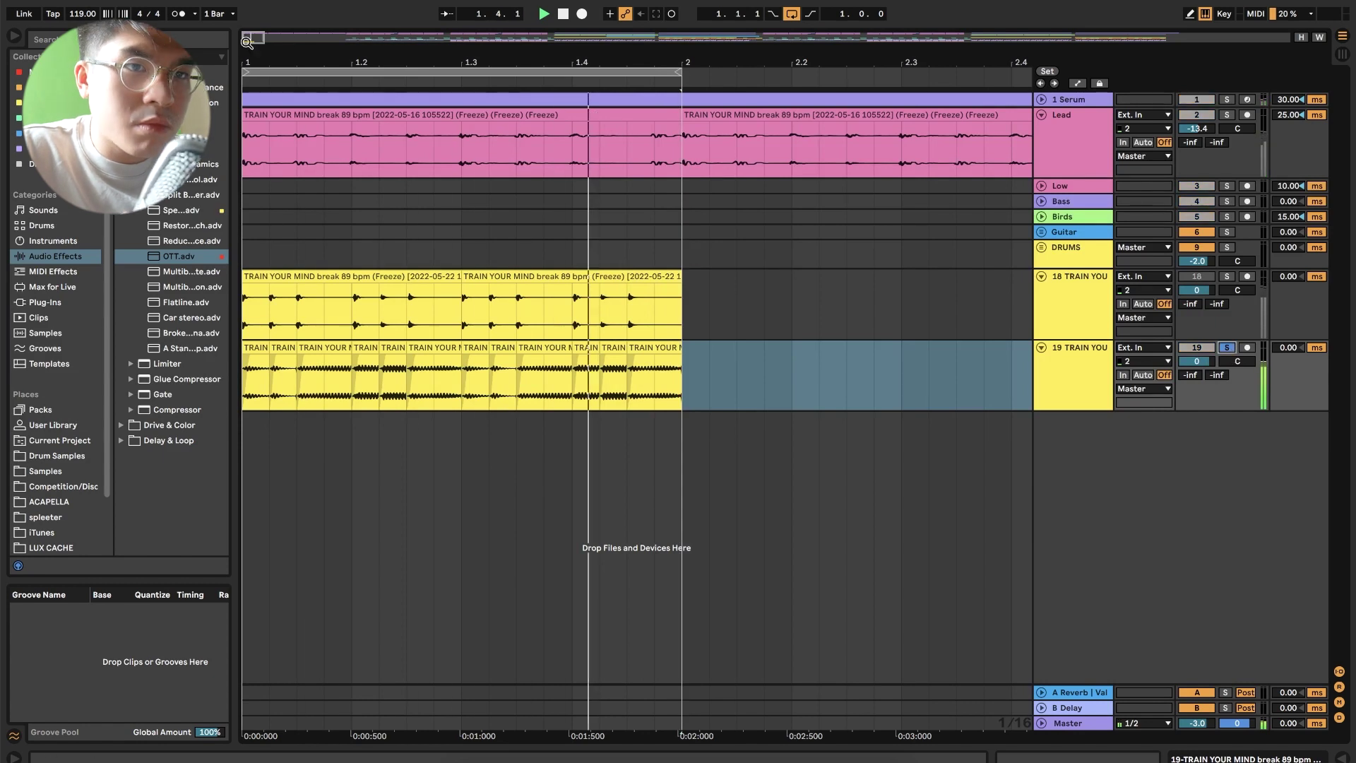
Copy the one-bar chopped loop into bars 9 to 12 on its track and set the arrangement loop to those four bars.
{"action": "left_click_drag", "start_coordinate": [272, 41], "coordinate": [272, 21]}
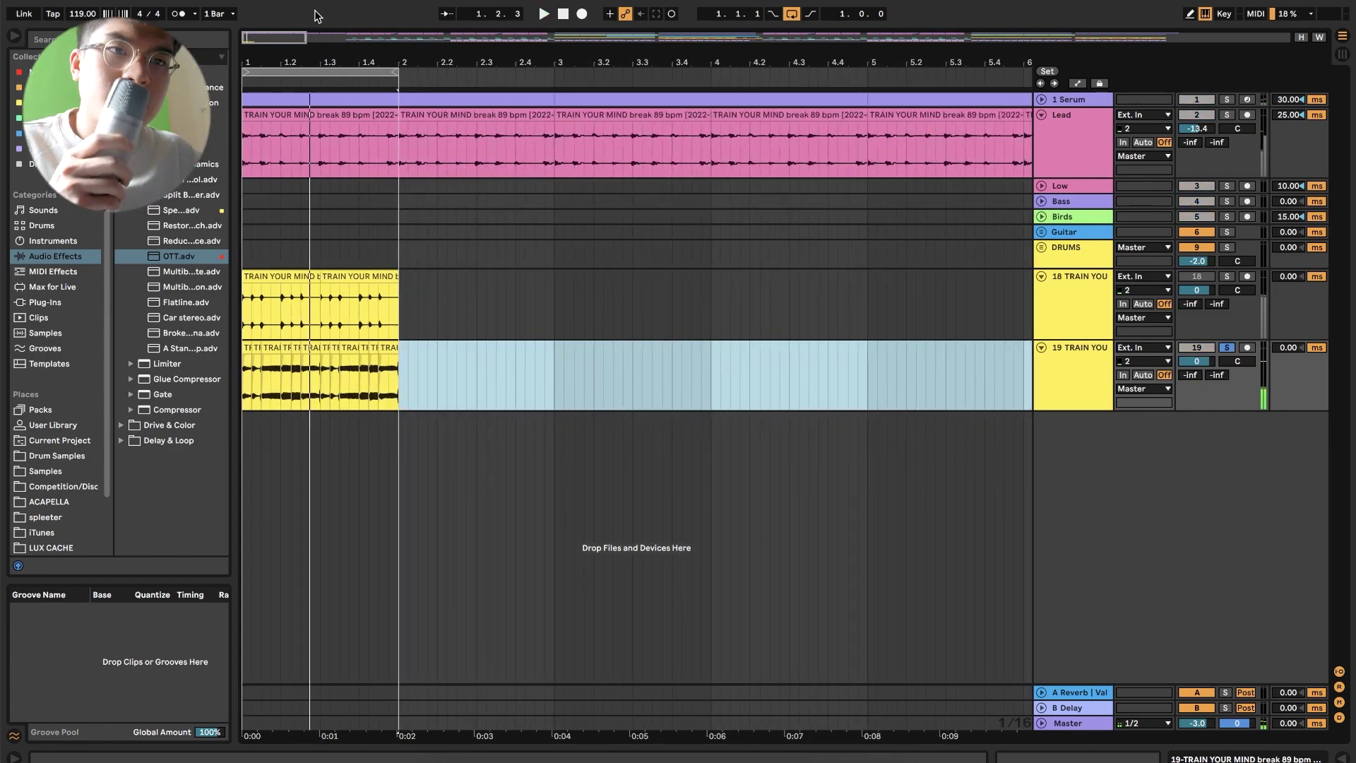
{"action": "key", "text": "minus"}
{"action": "left_click", "coordinate": [346, 348]}
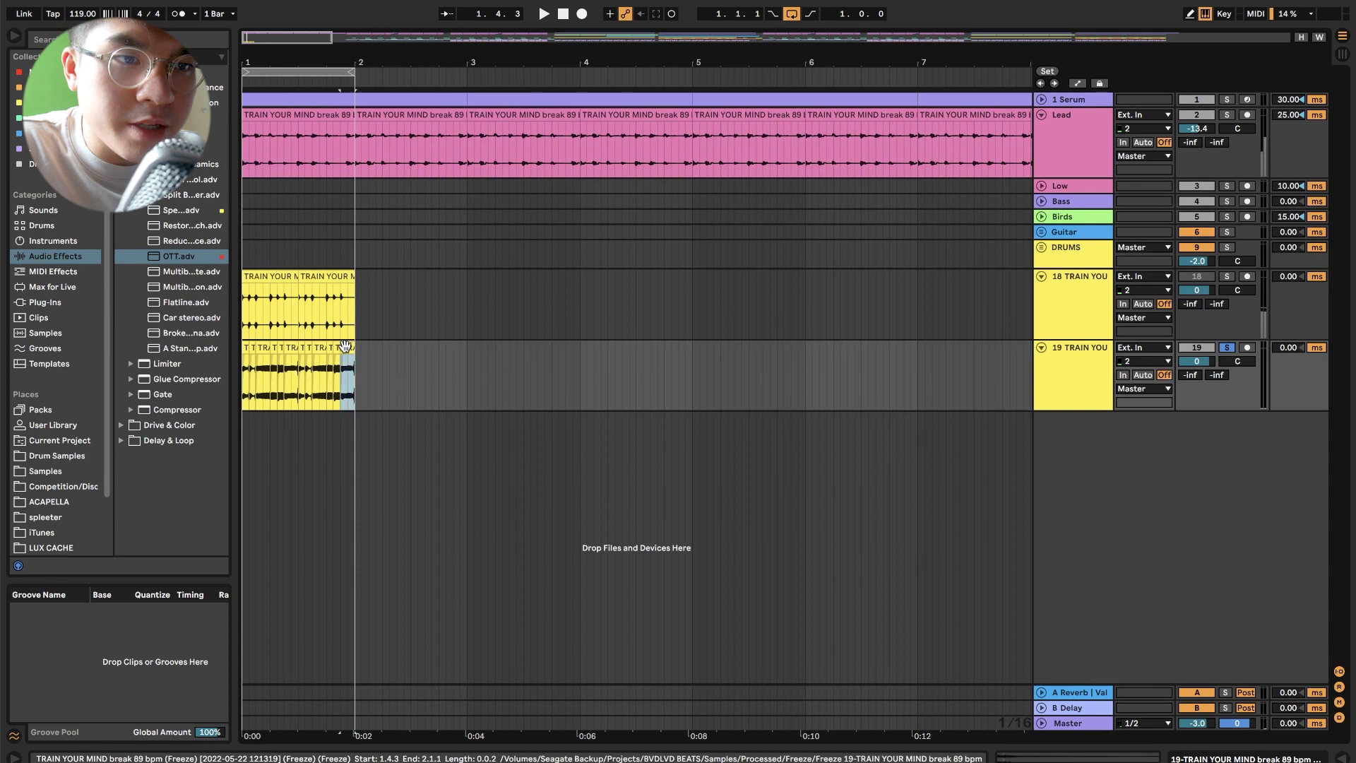
{"action": "left_click", "coordinate": [245, 347]}
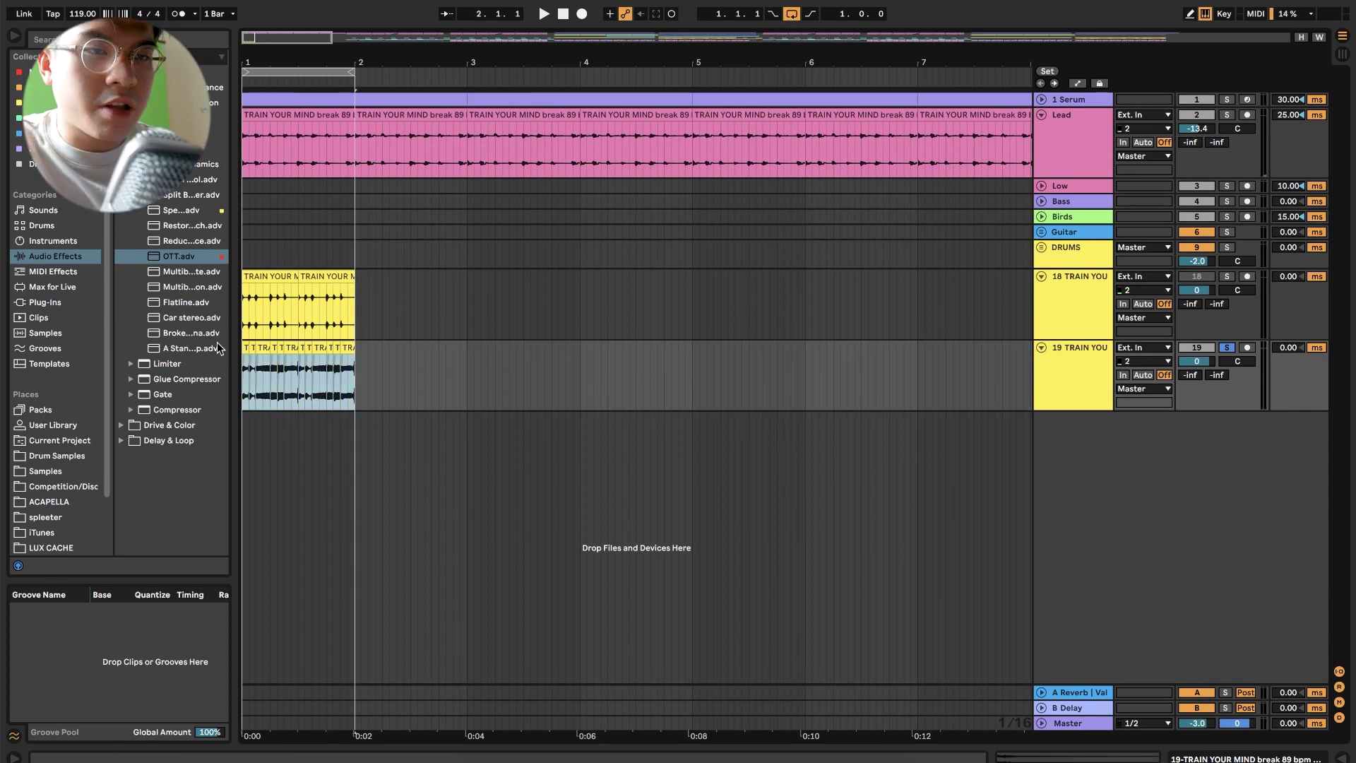
{"action": "left_click_drag", "start_coordinate": [294, 38], "coordinate": [400, 39]}
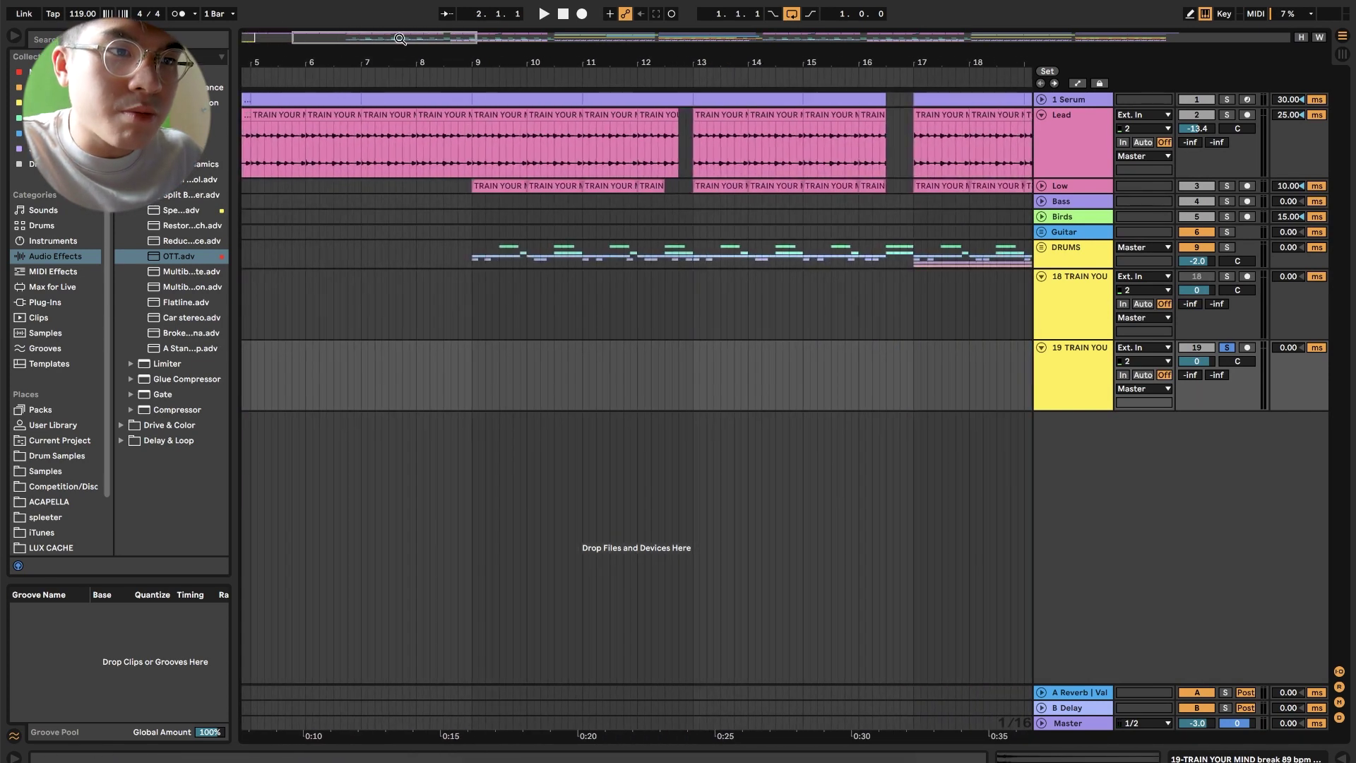
{"action": "left_click", "coordinate": [473, 384]}
{"action": "key", "text": "super+v"}
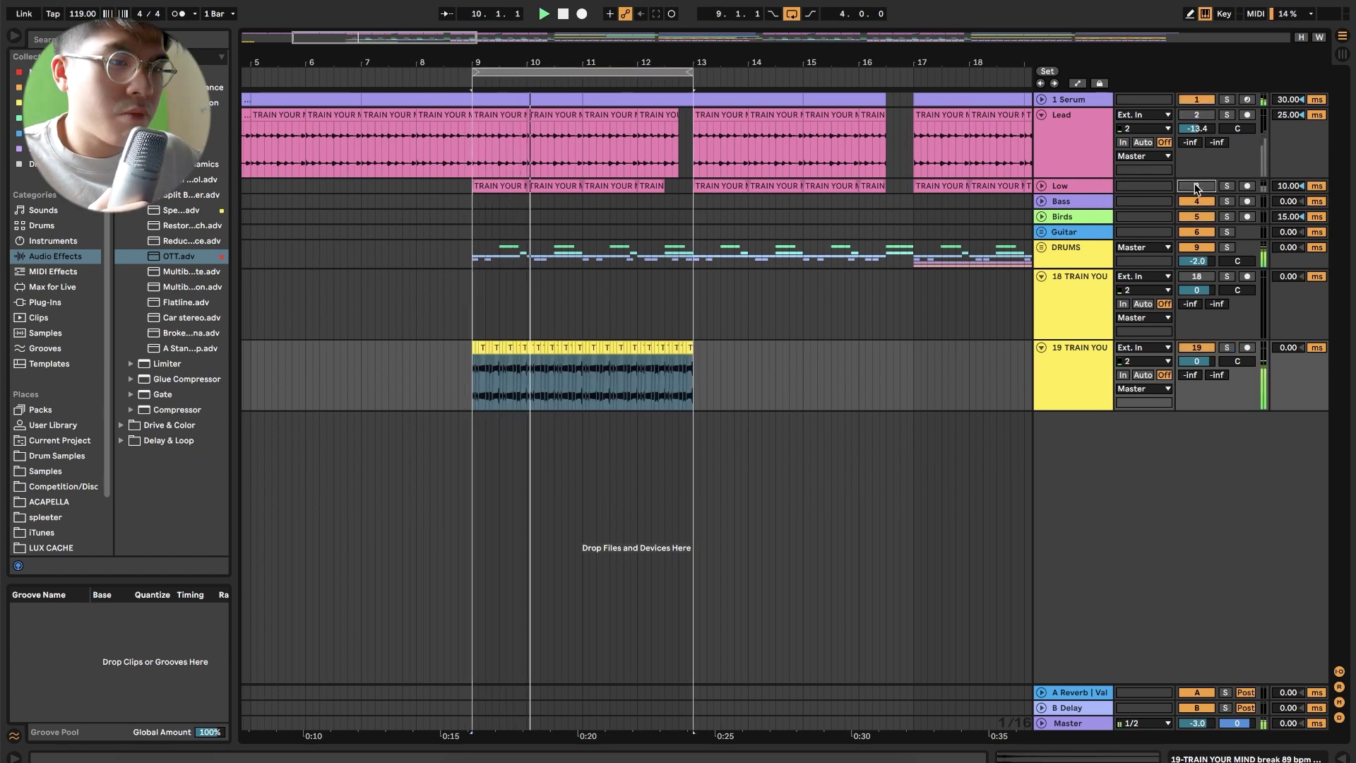
Add the OTT preset to the chopped loop track and set its master output to 3.20 dB.
{"action": "double_click", "coordinate": [1081, 346]}
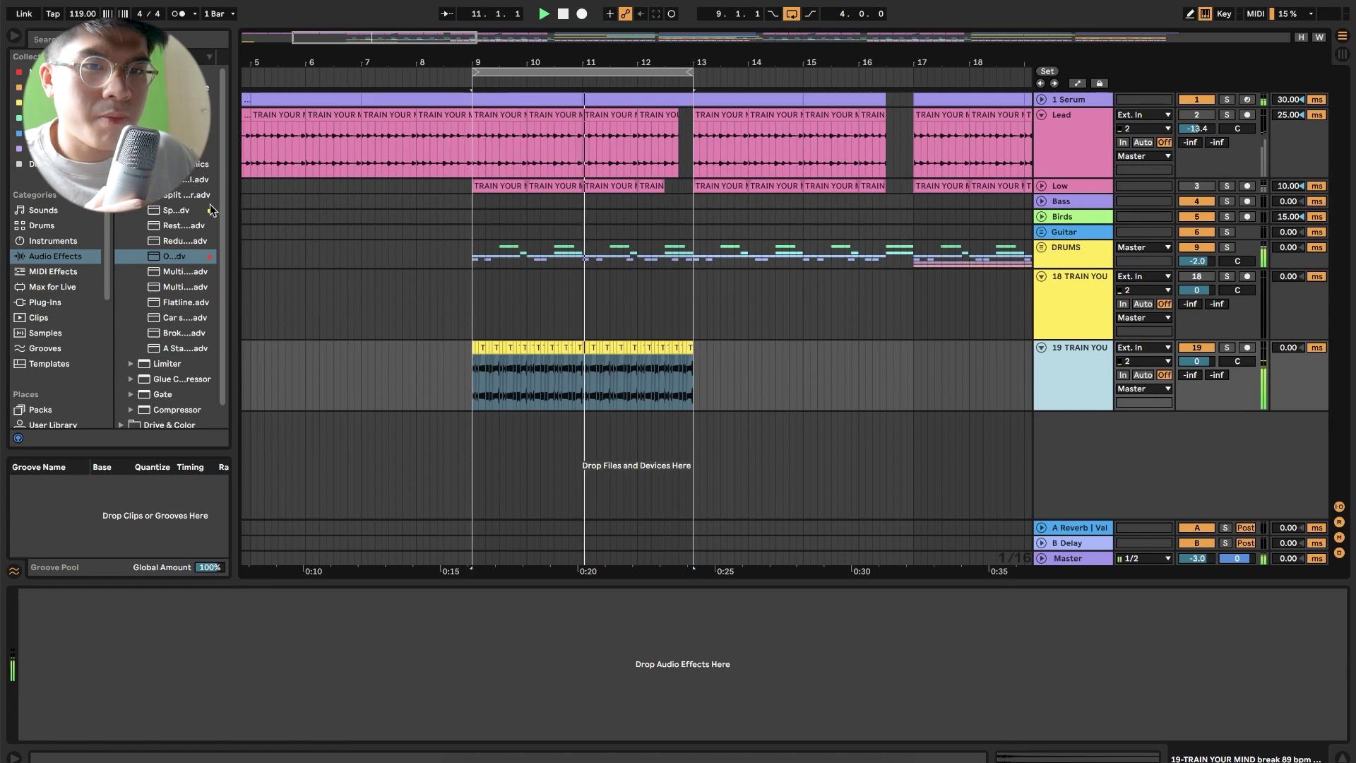
{"action": "left_click", "coordinate": [130, 164]}
{"action": "left_click", "coordinate": [130, 164]}
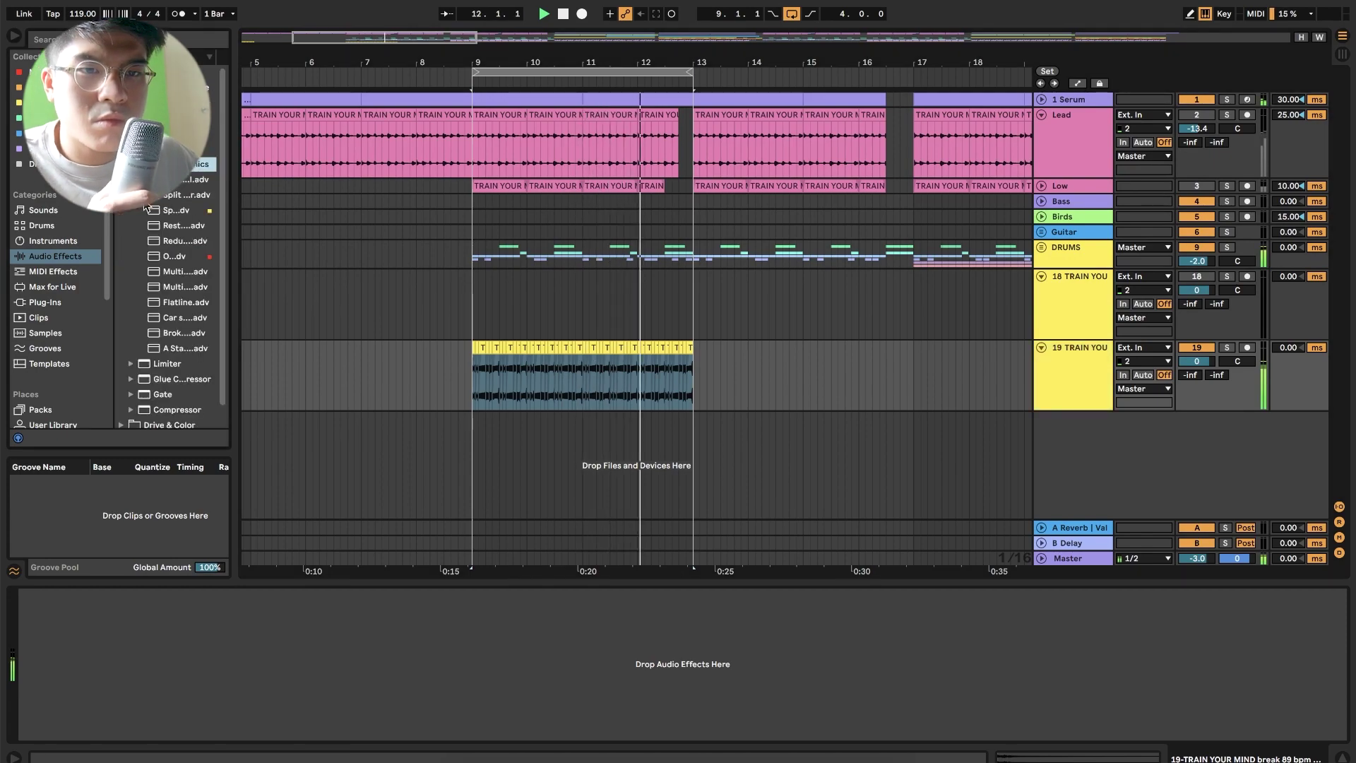
{"action": "double_click", "coordinate": [174, 257]}
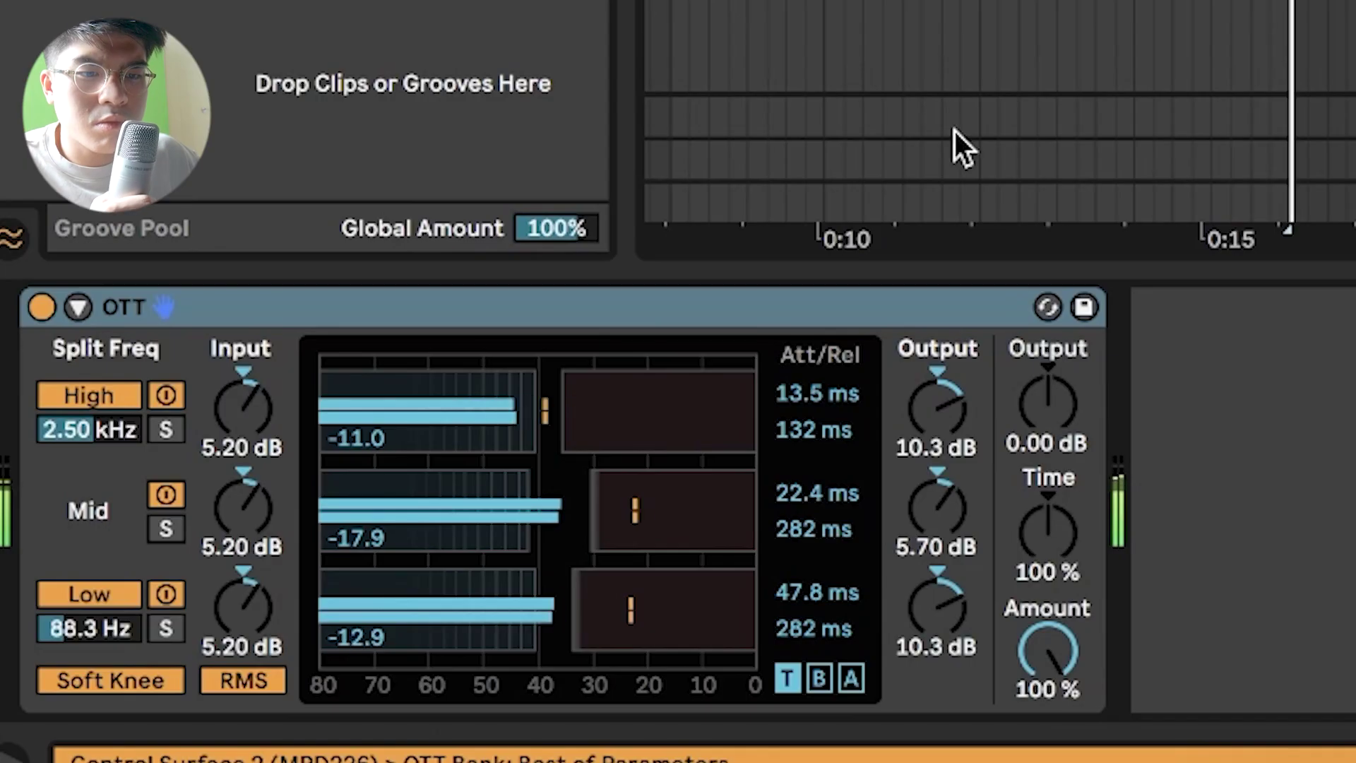
{"action": "left_click_drag", "start_coordinate": [1038, 399], "coordinate": [1035, 375]}
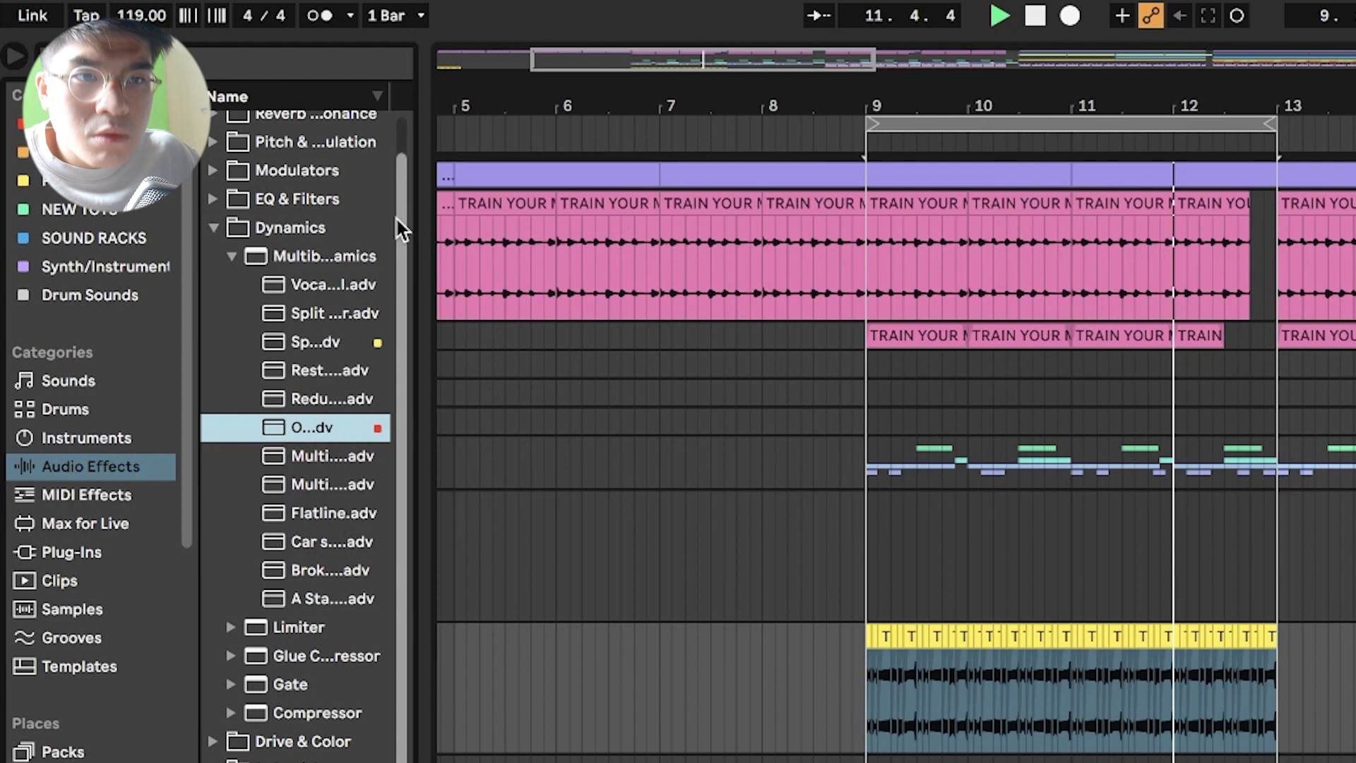
Add Vinyl Distortion after OTT, and try an Overdrive at 37 % Dry/Wet before deleting it.
{"action": "left_click_drag", "start_coordinate": [424, 219], "coordinate": [513, 219]}
{"action": "scroll", "coordinate": [287, 263], "scroll_direction": "up", "scroll_amount": 2}
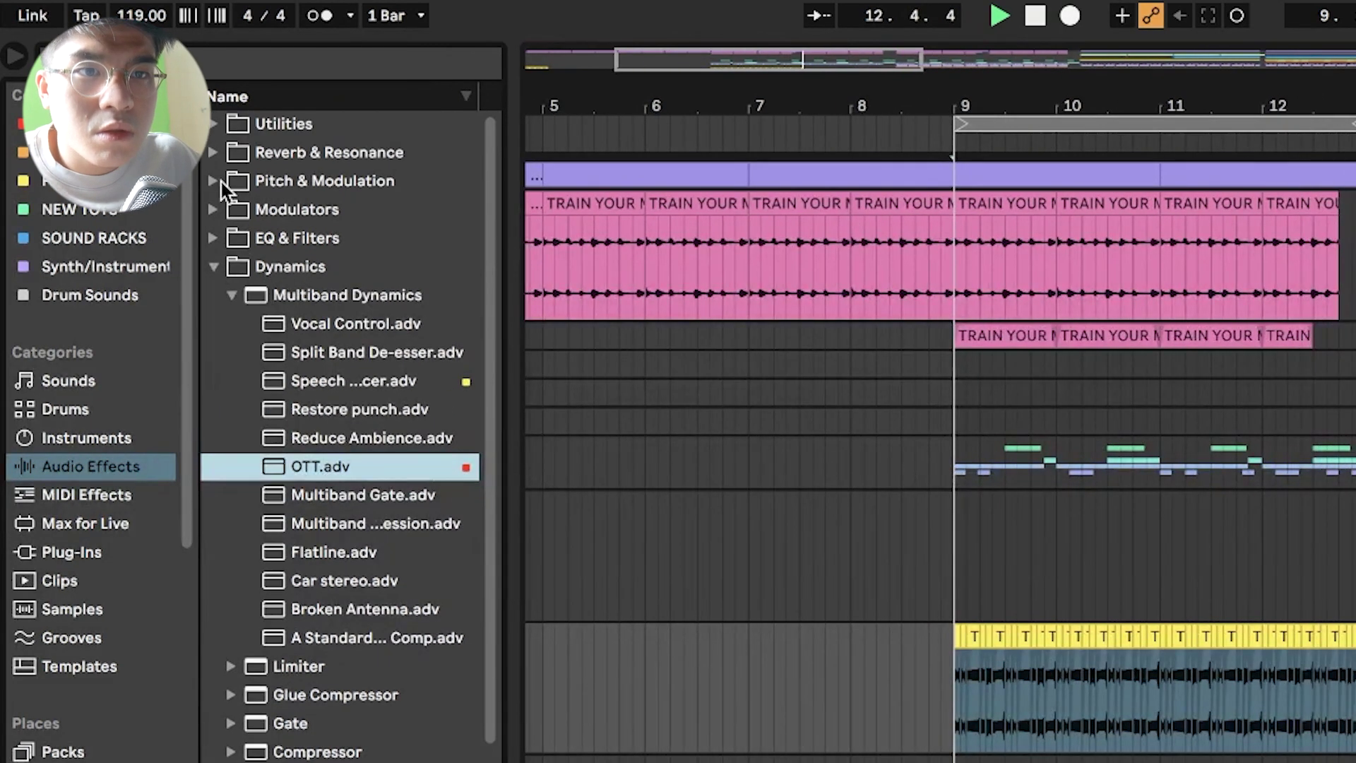
{"action": "left_click", "coordinate": [213, 204]}
{"action": "left_click", "coordinate": [213, 206]}
{"action": "left_click", "coordinate": [214, 295]}
{"action": "left_click", "coordinate": [322, 325]}
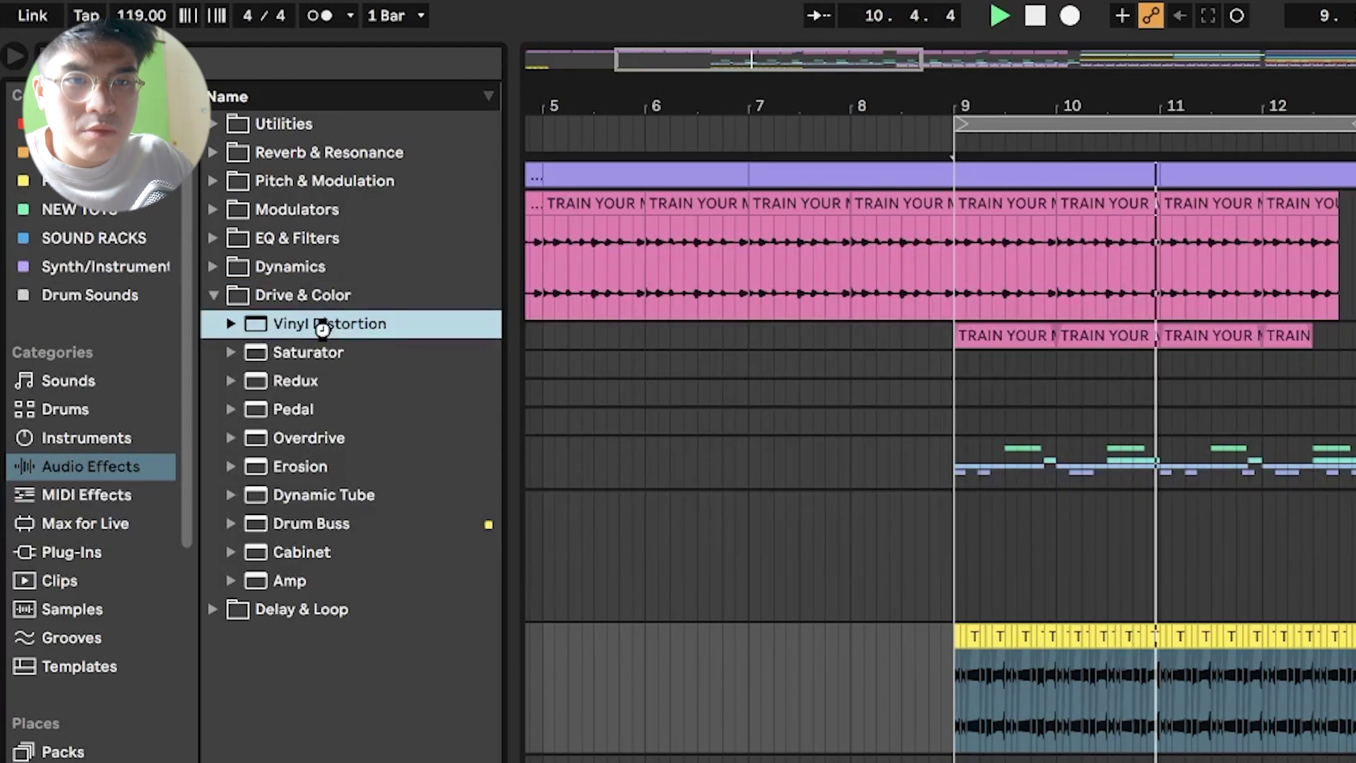
{"action": "left_click", "coordinate": [292, 437]}
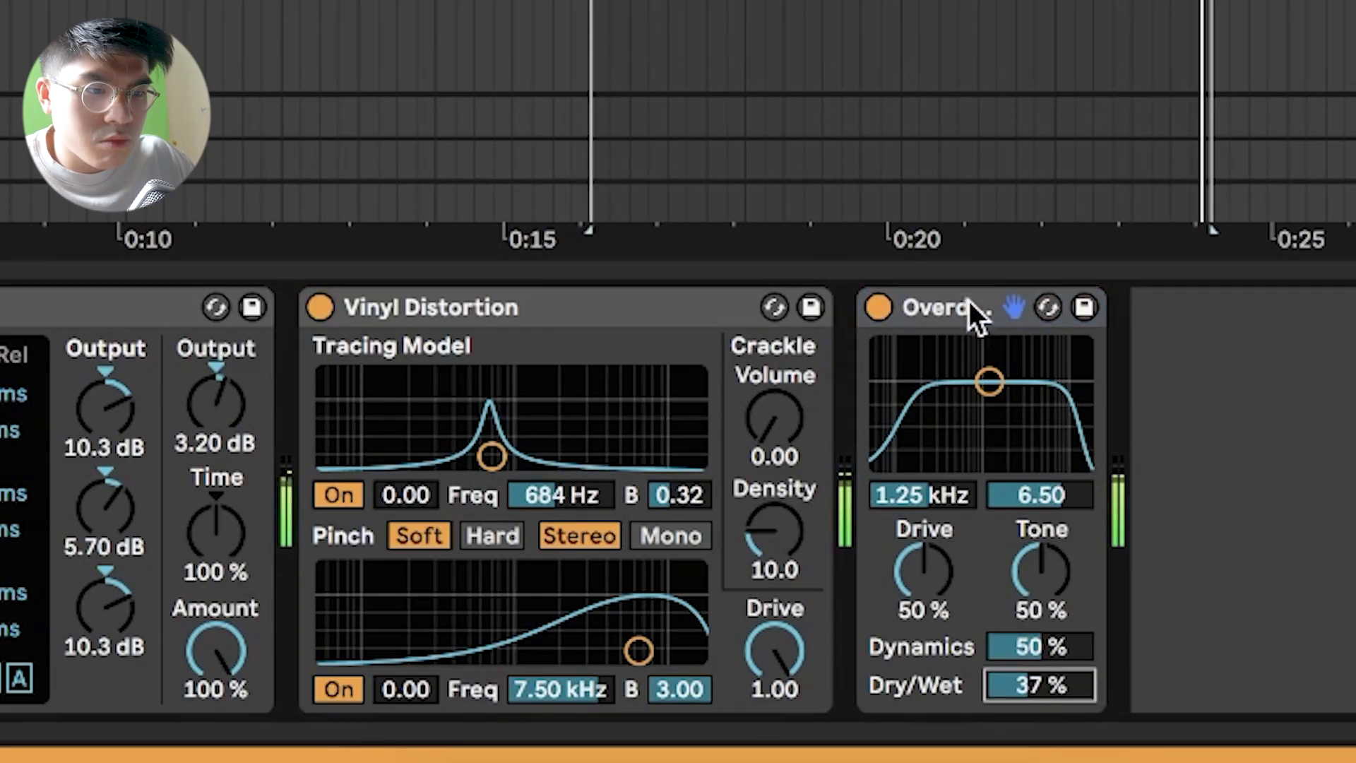
{"action": "key", "text": "Delete"}
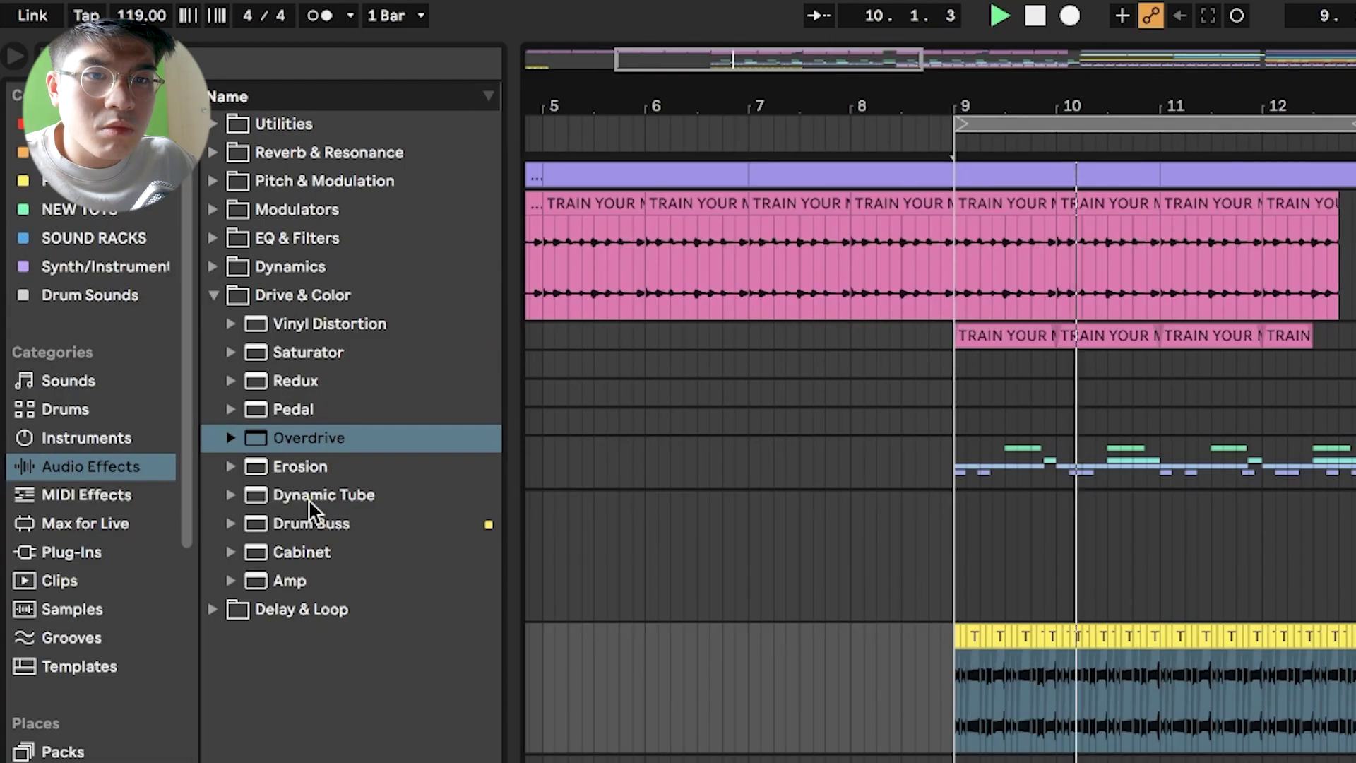
Try a Cabinet and delete it, keeping an Amp after Vinyl Distortion set to Heavy with Dry/Wet at 74.6 %.
{"action": "left_click", "coordinate": [299, 558]}
{"action": "left_click", "coordinate": [302, 580]}
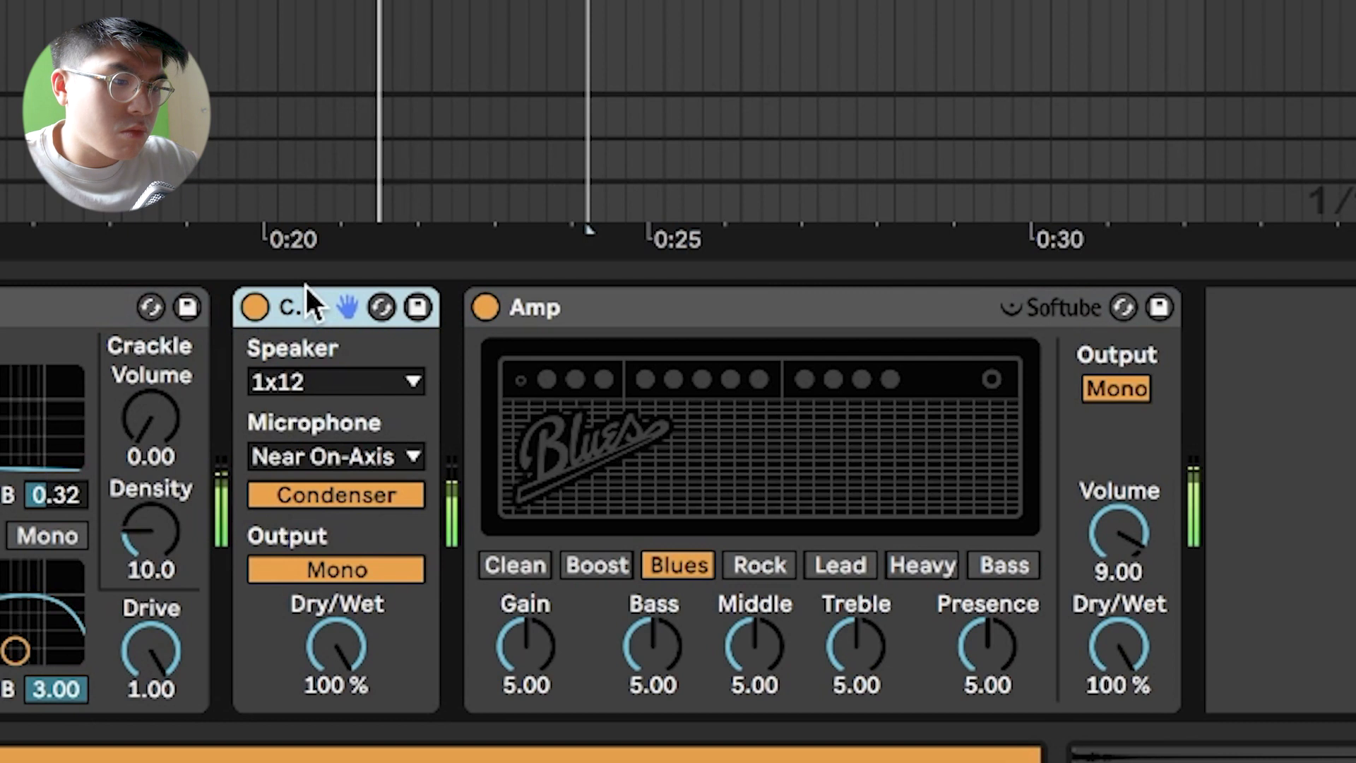
{"action": "key", "text": "Delete"}
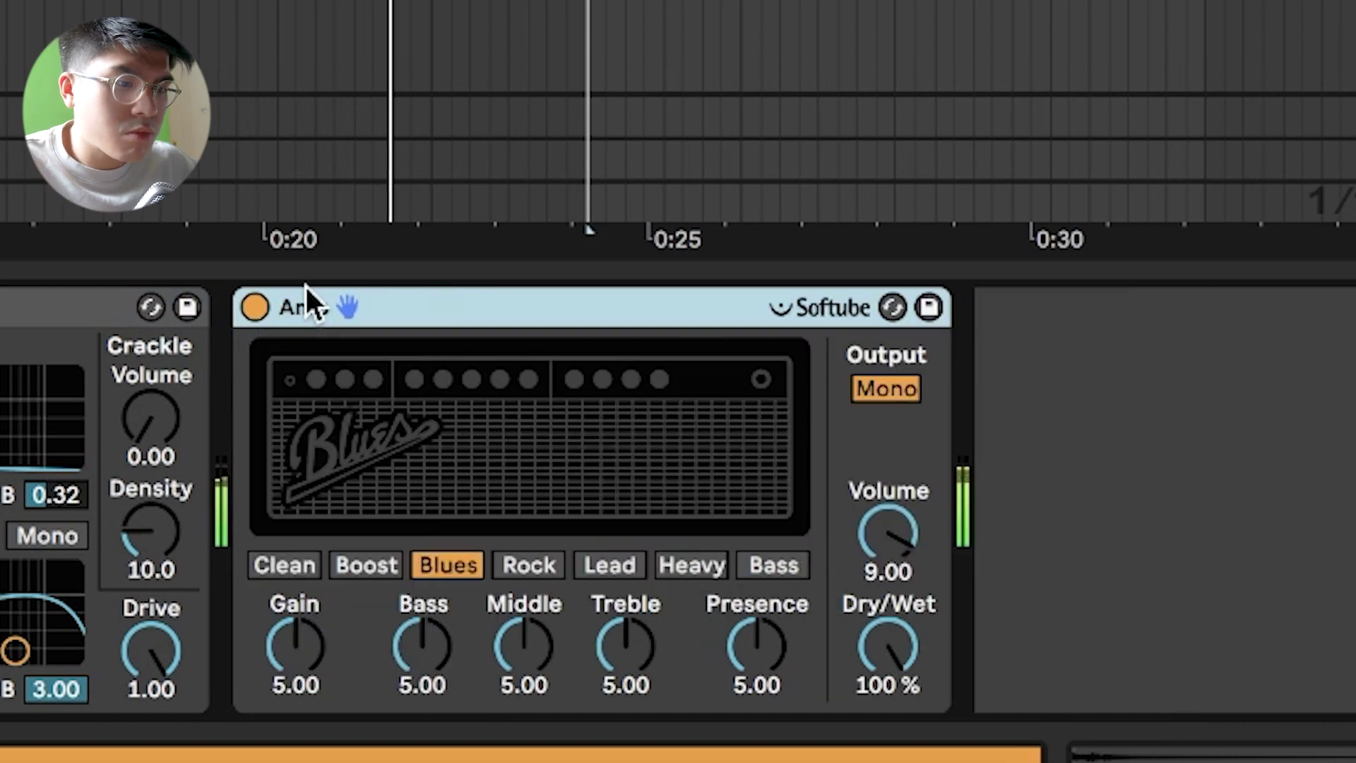
{"action": "left_click_drag", "start_coordinate": [888, 646], "coordinate": [888, 726]}
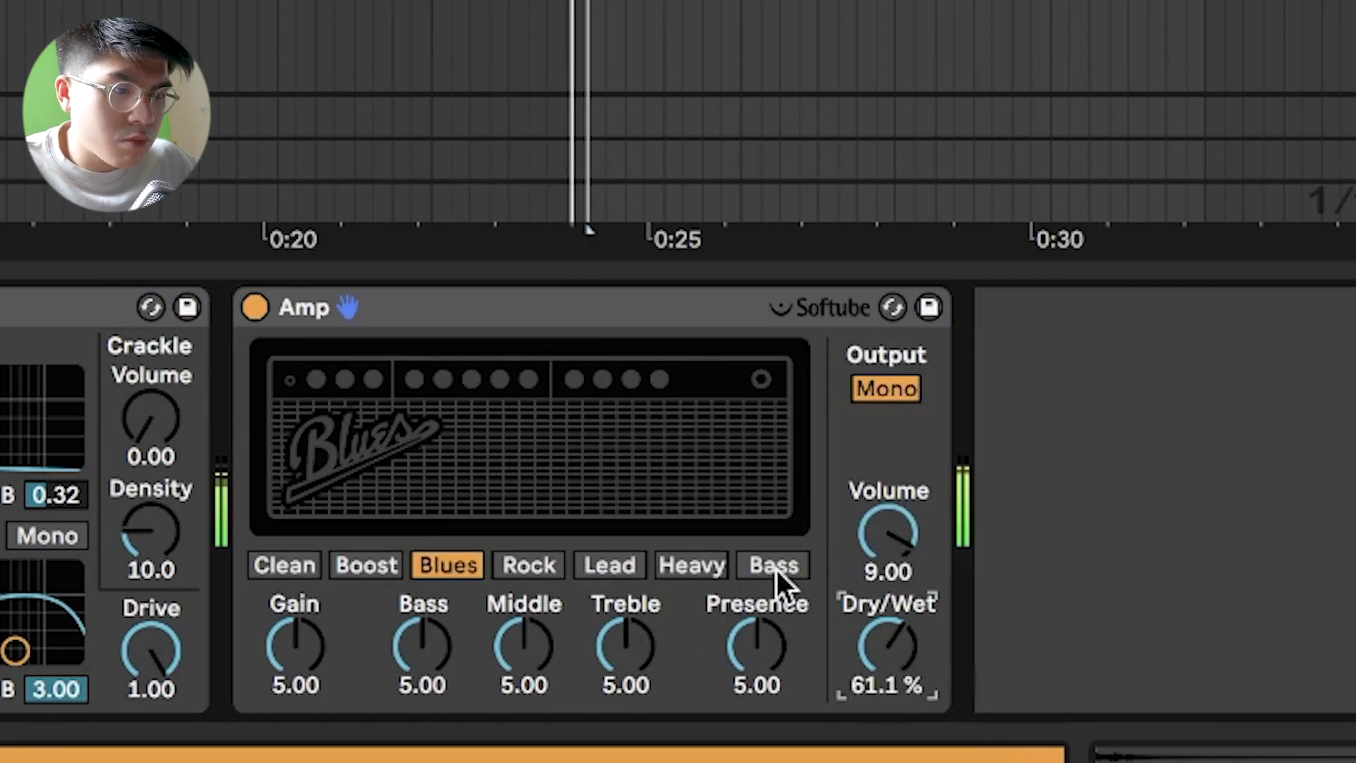
{"action": "left_click", "coordinate": [716, 559]}
{"action": "left_click_drag", "start_coordinate": [902, 654], "coordinate": [902, 640]}
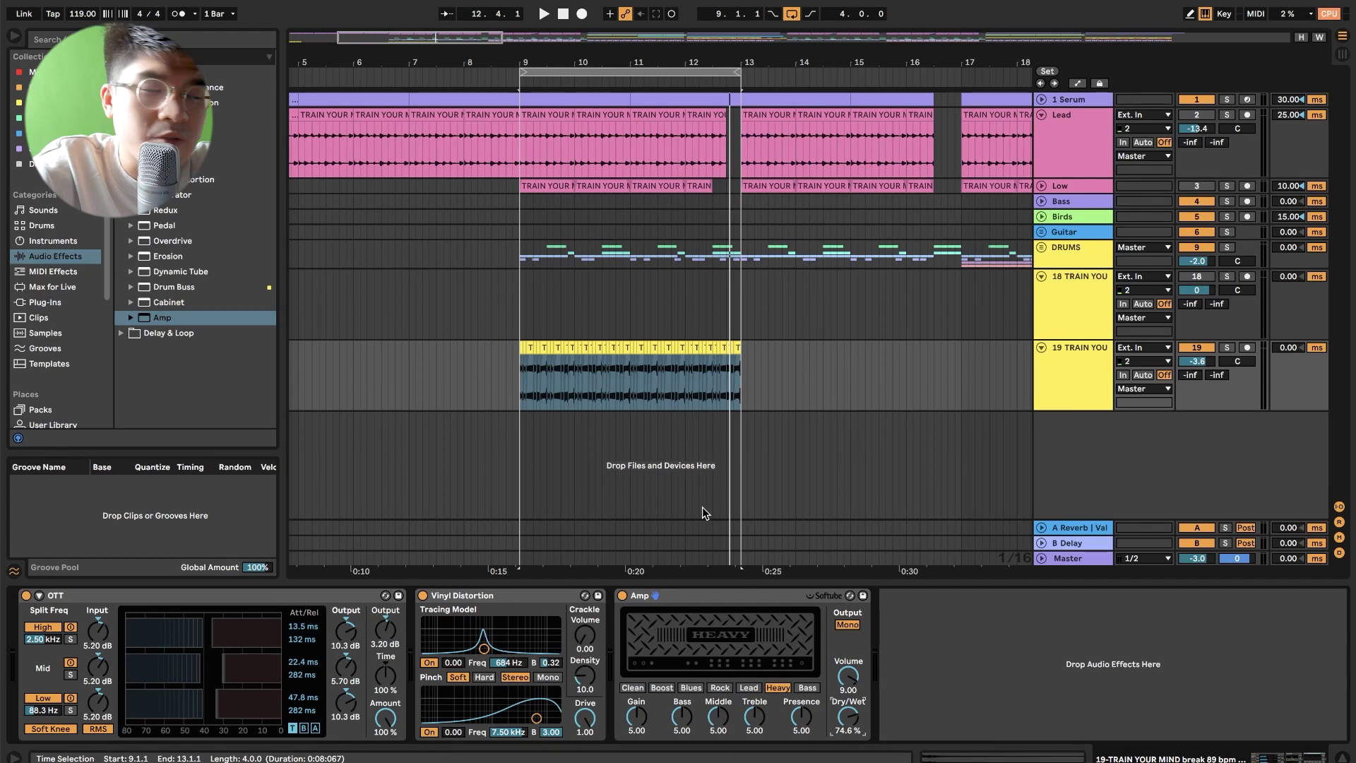
Show the original drum break track's effects with OTT and the Glue Compressor folded, and play the loop from bar 9.
{"action": "double_click", "coordinate": [399, 39]}
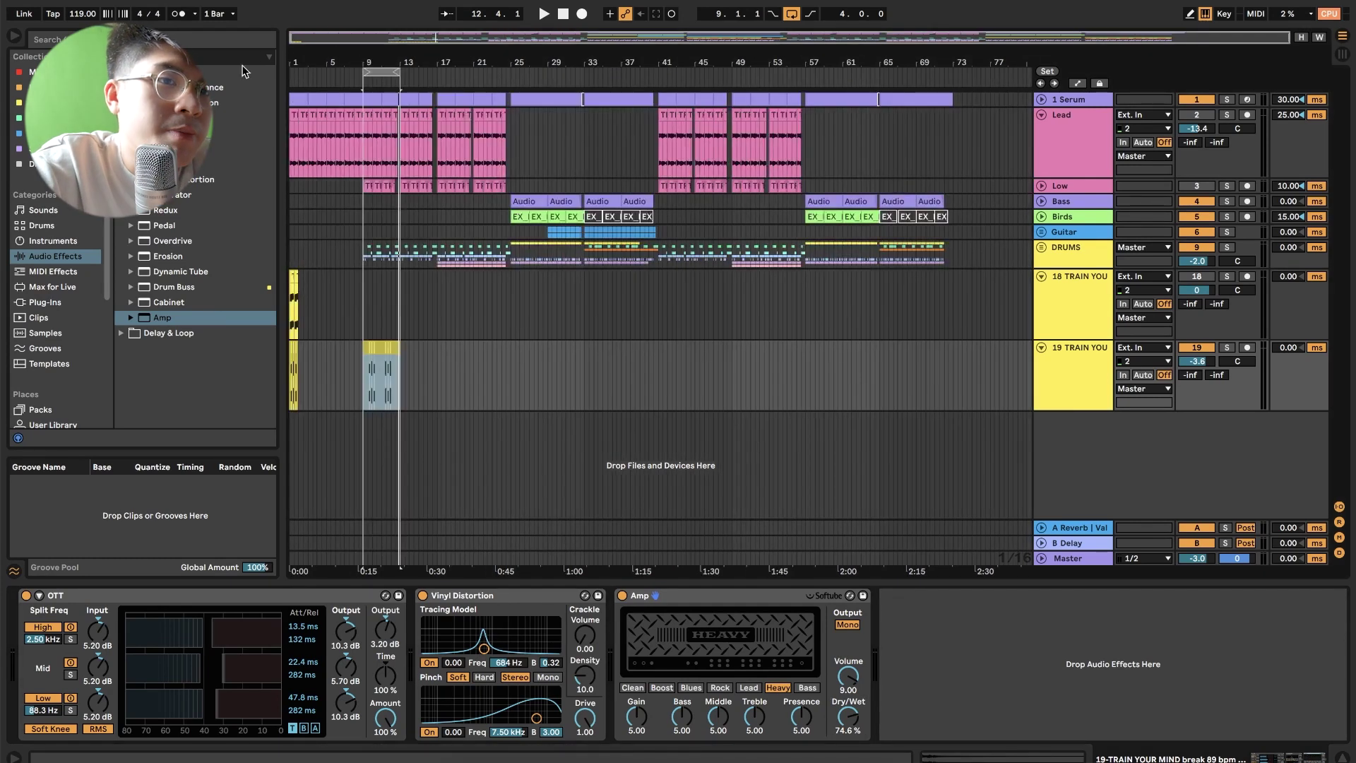
{"action": "left_click_drag", "start_coordinate": [305, 62], "coordinate": [1176, 234]}
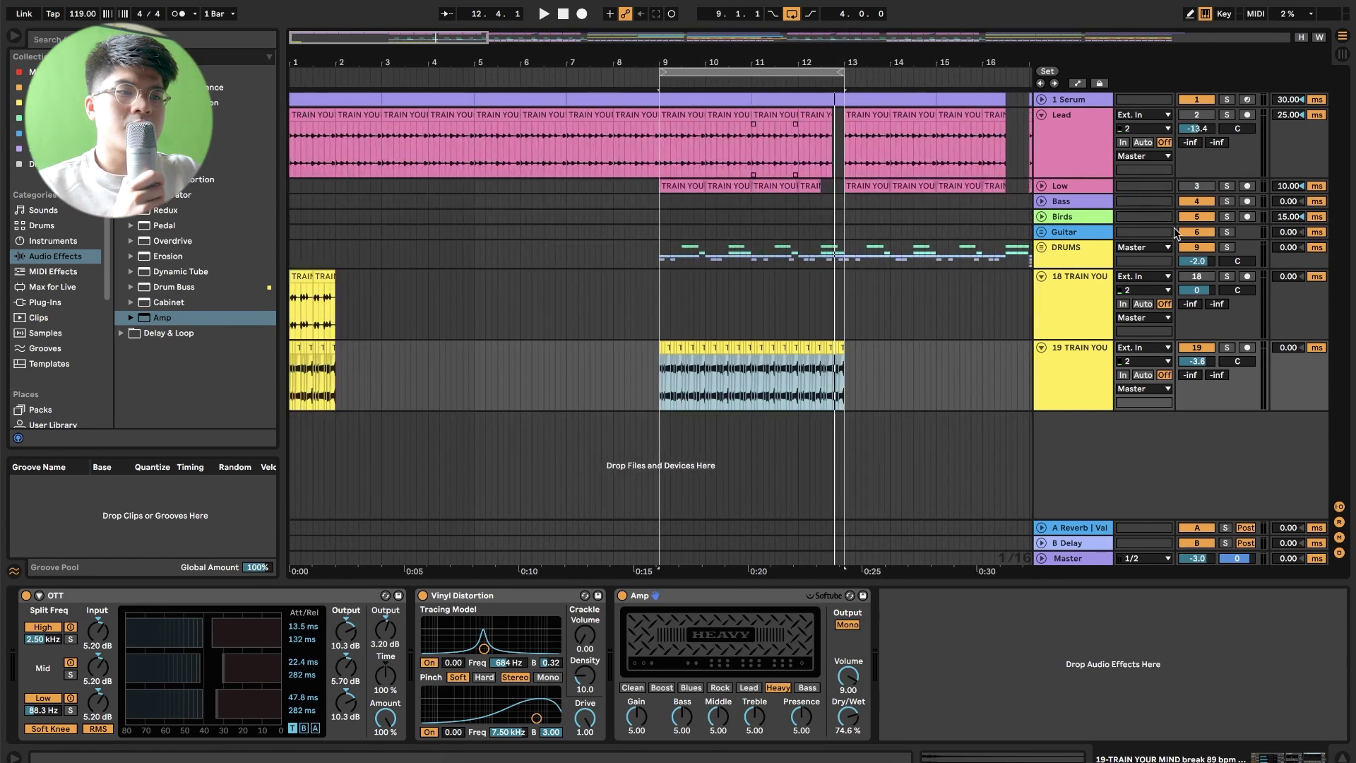
{"action": "left_click", "coordinate": [1107, 305]}
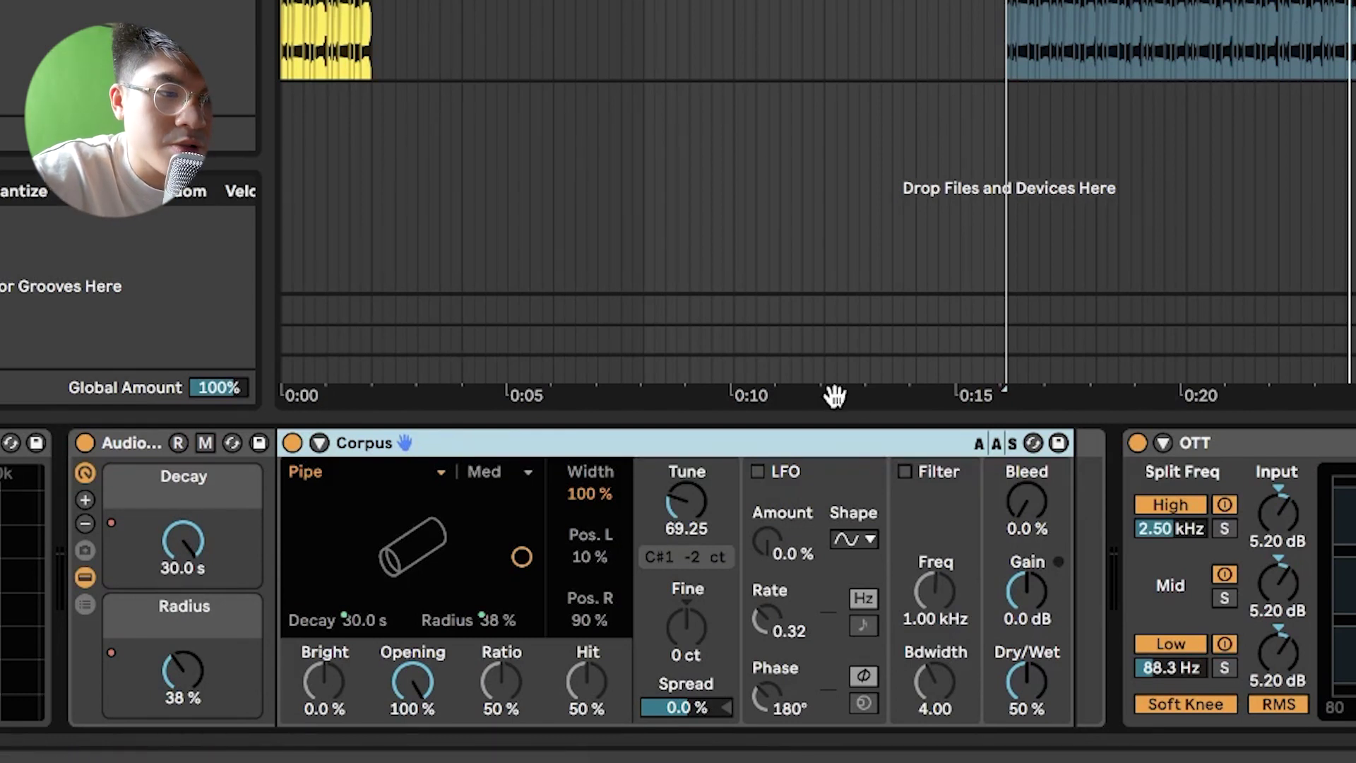
{"action": "double_click", "coordinate": [1222, 445]}
{"action": "double_click", "coordinate": [1340, 443]}
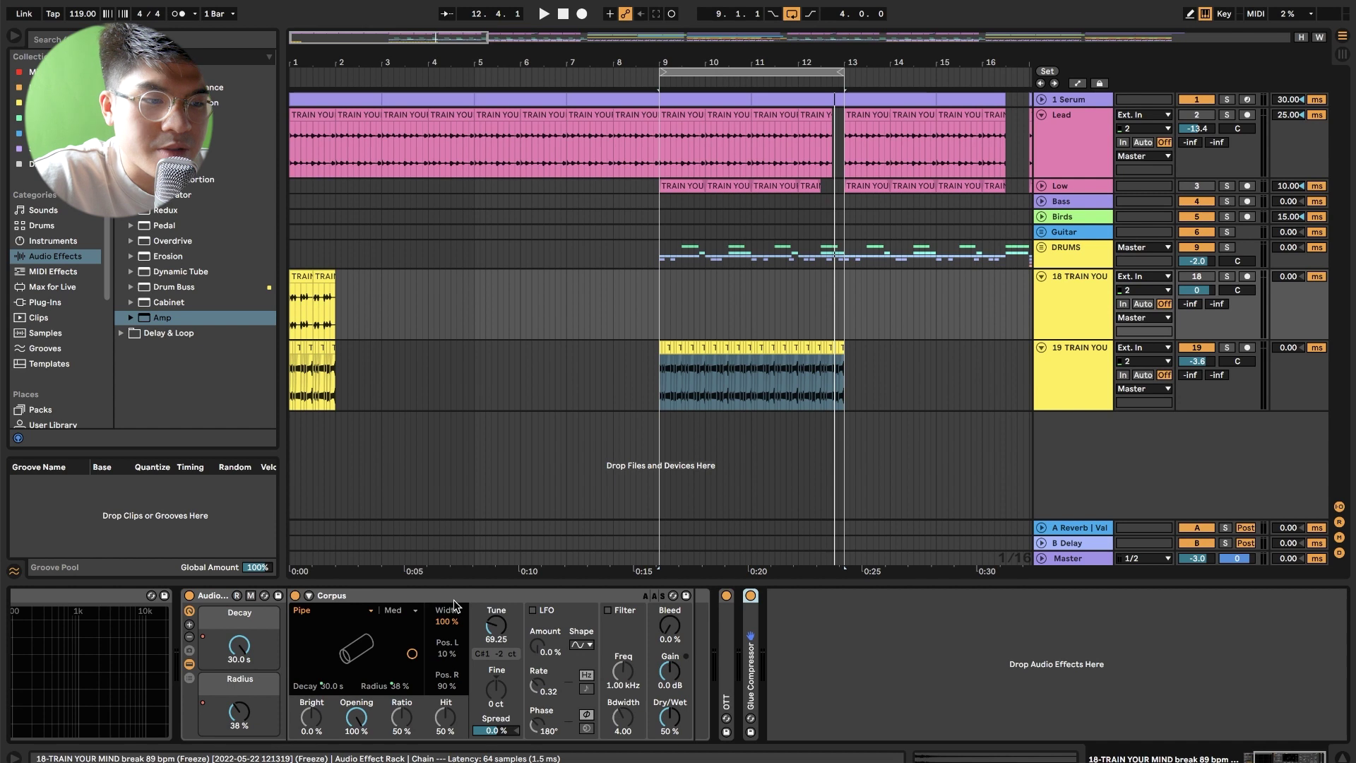
{"action": "key", "text": "space"}
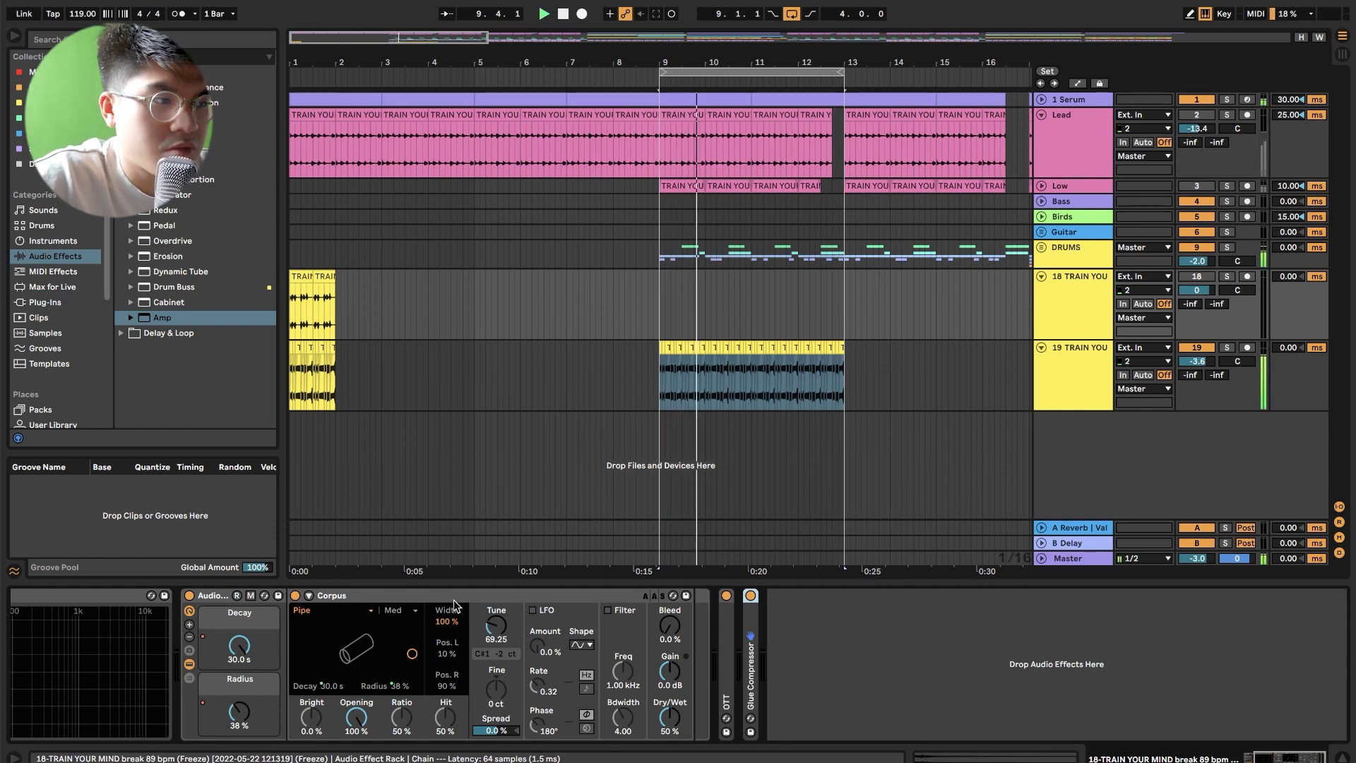